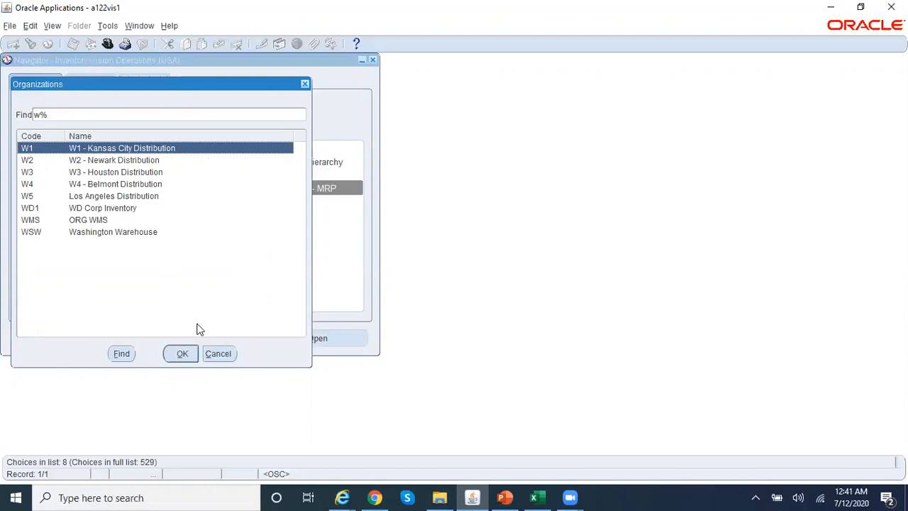
- Confirm organization W5 and open its Inventory Accounting Periods form from Accounting Close Cycle
click(219, 356)
click(26, 249)
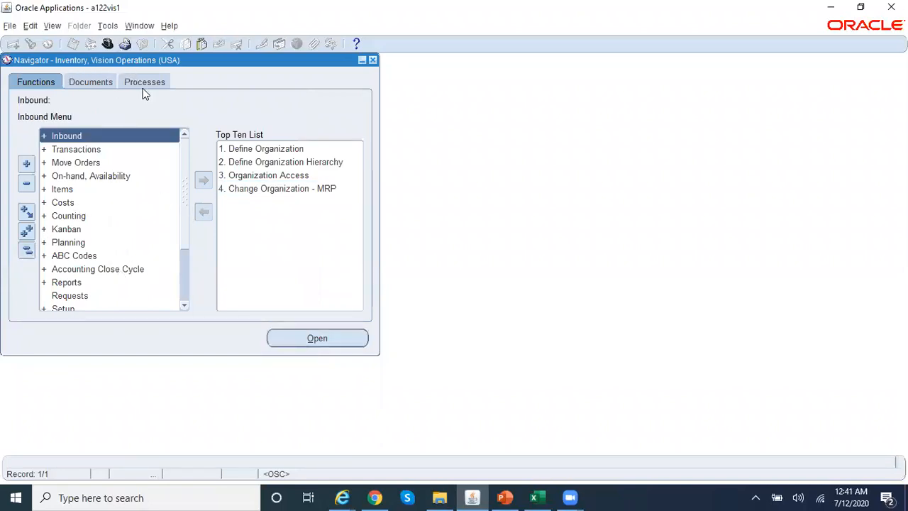
double_click(135, 269)
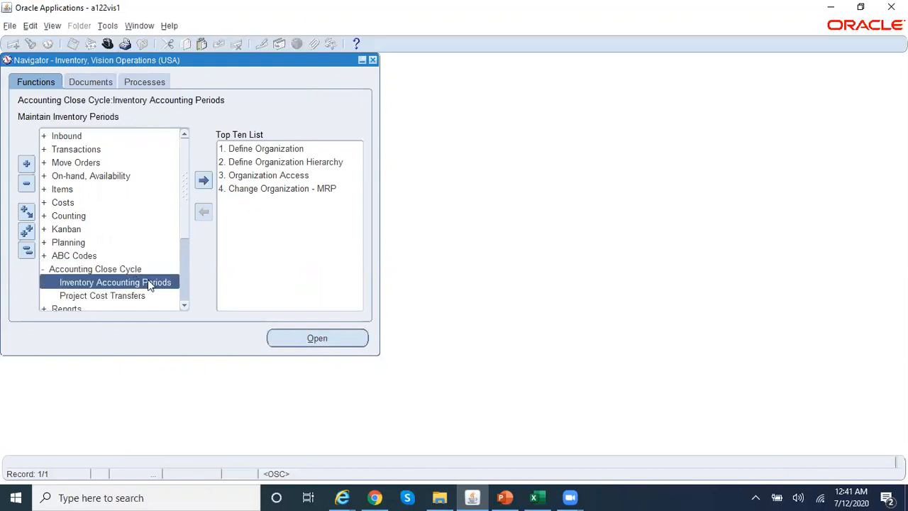
double_click(158, 285)
drag(160, 59, 404, 111)
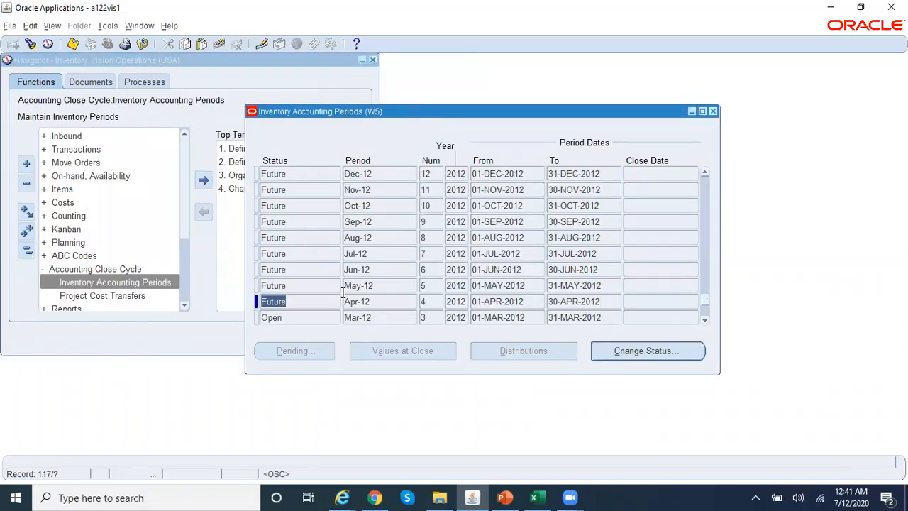
- Start a status change on Apr-12, cancel the caution so it stays Future, and close the form
click(290, 316)
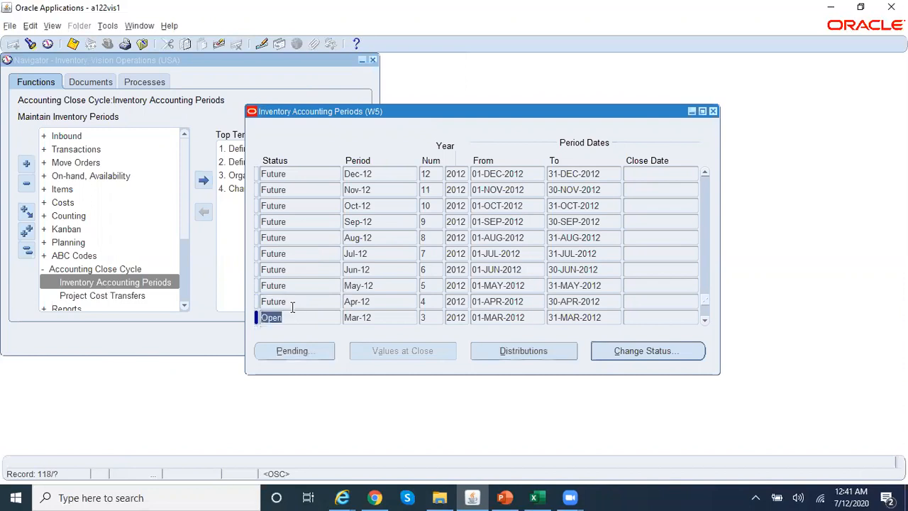
click(299, 300)
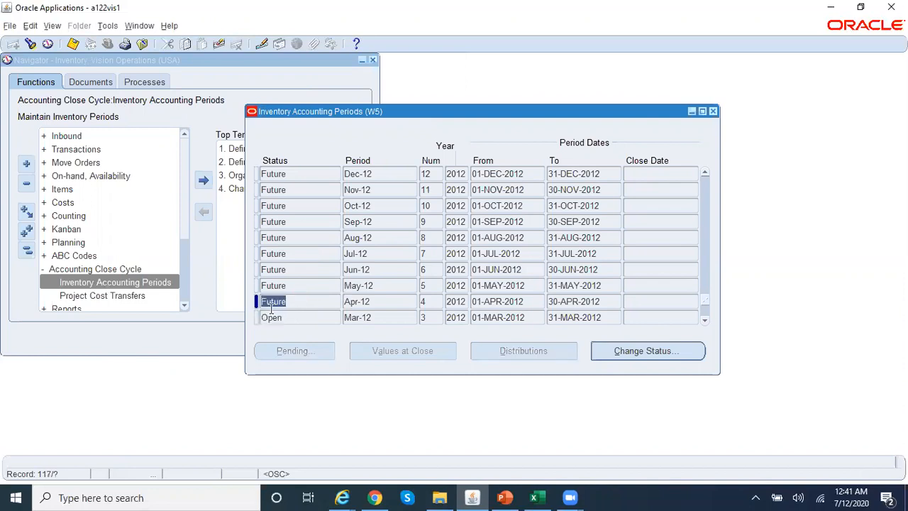
click(662, 358)
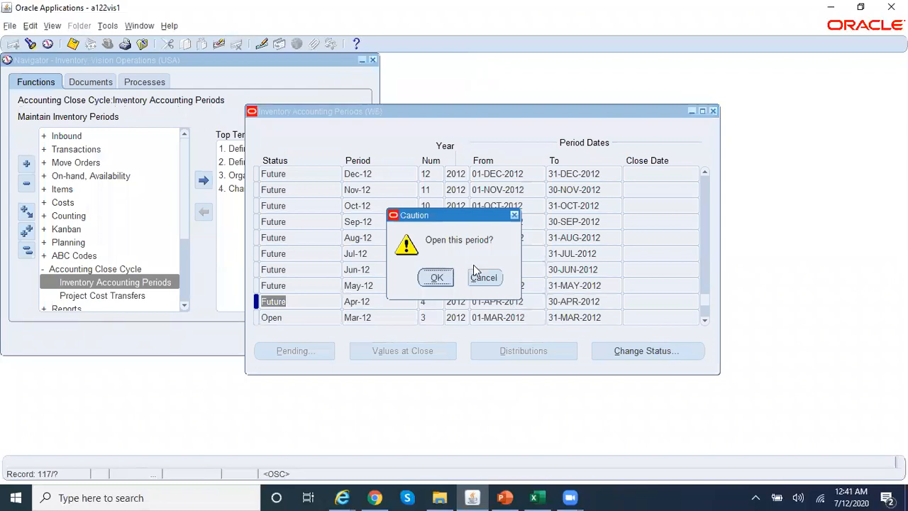
click(484, 279)
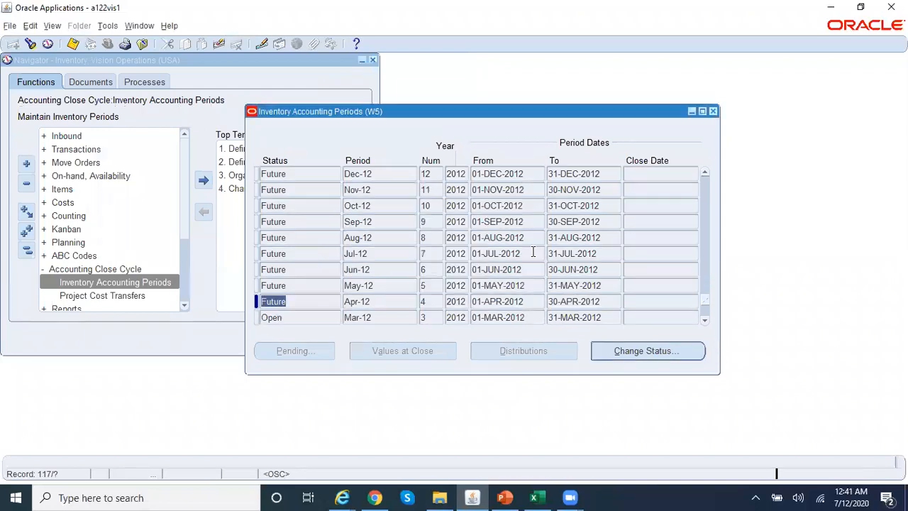
click(713, 112)
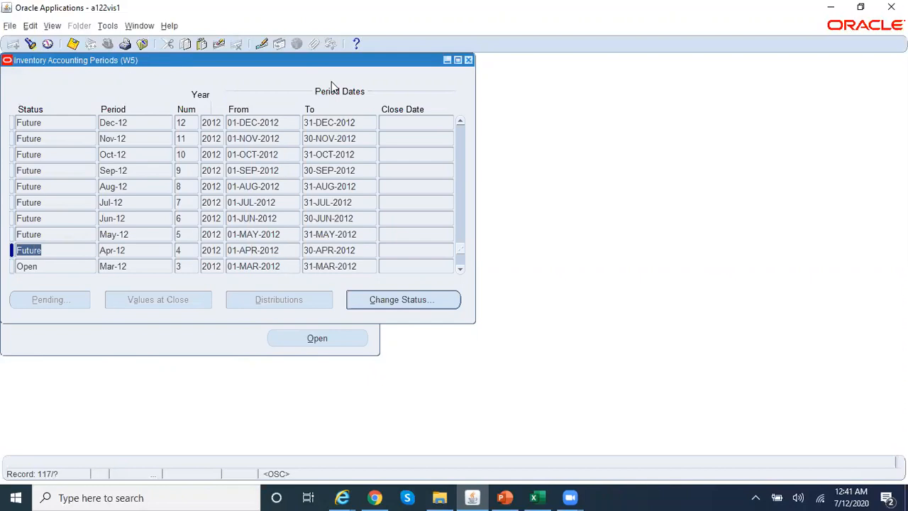
key(F4)
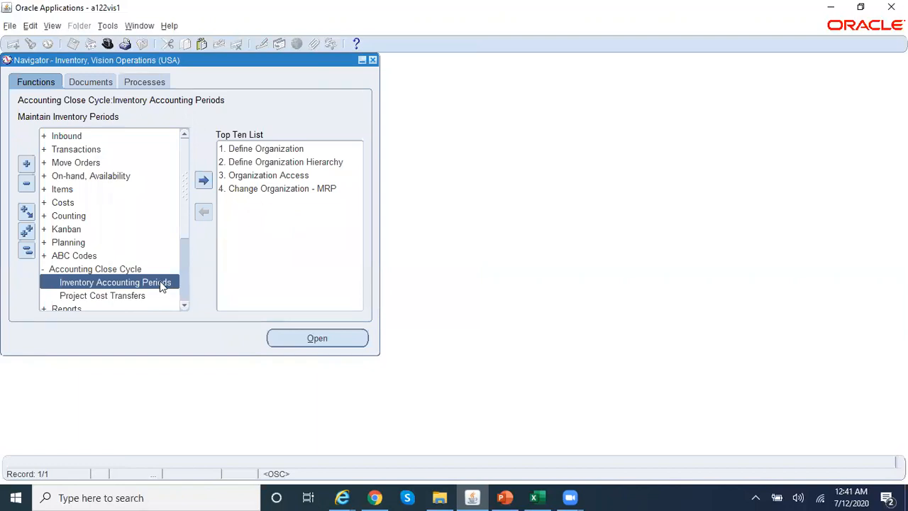
- Switch to W1 and check its accounting periods: may-20 Open, jun-20 Future
click(329, 187)
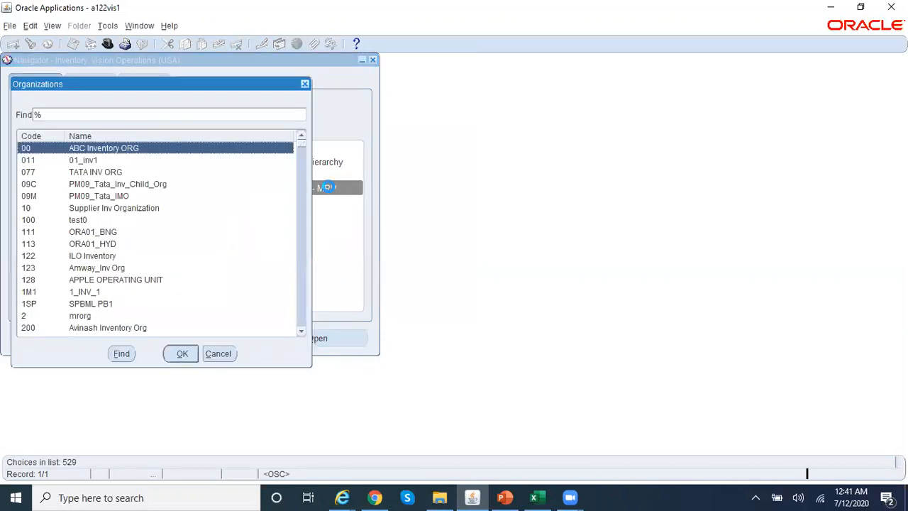
text(w)
key(Return)
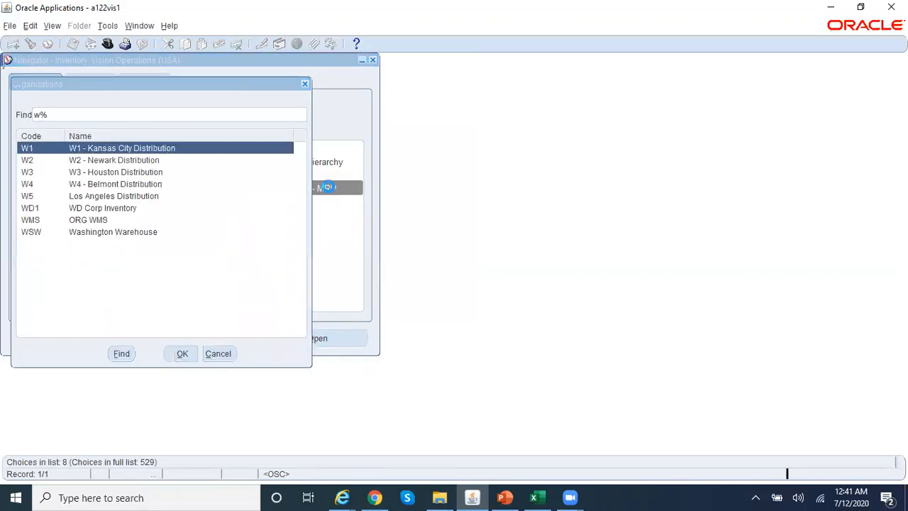
double_click(131, 284)
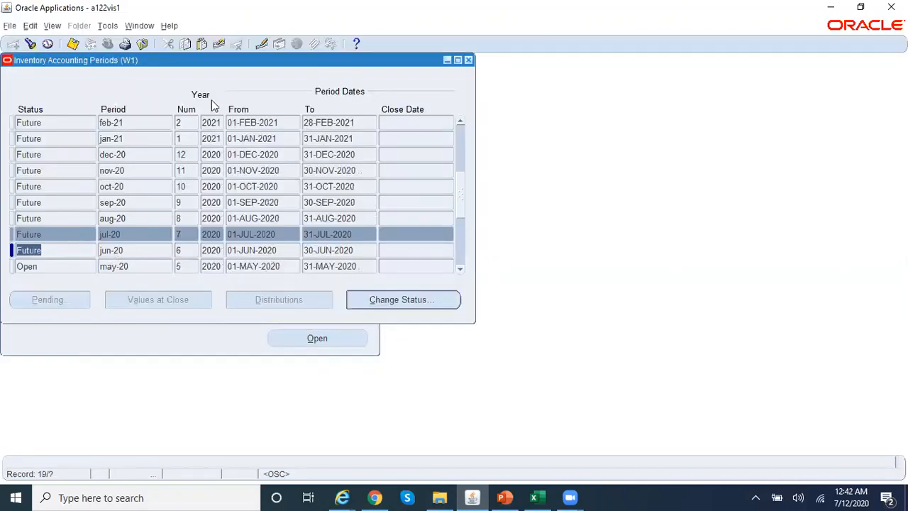
click(468, 61)
- Switch to W2 and check its accounting periods: may-20 Open, jun-20 Future
double_click(315, 189)
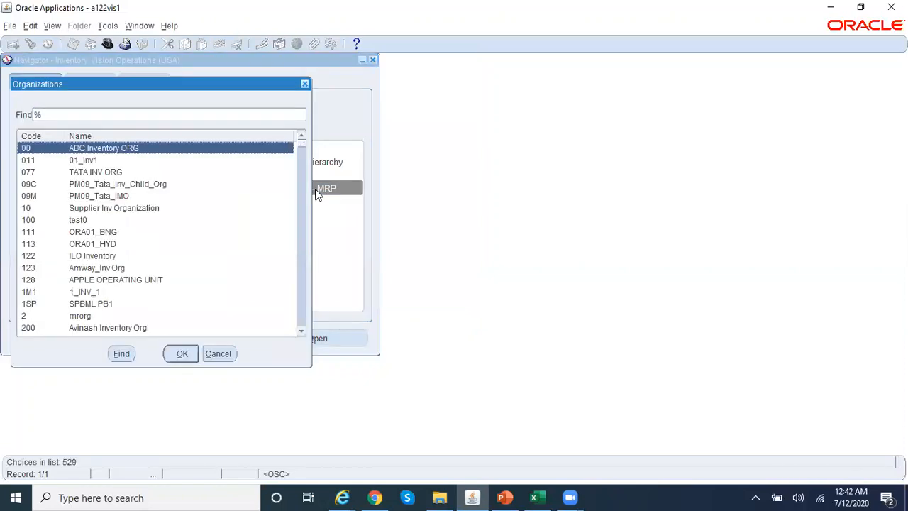
text(w)
key(Down)
key(Return)
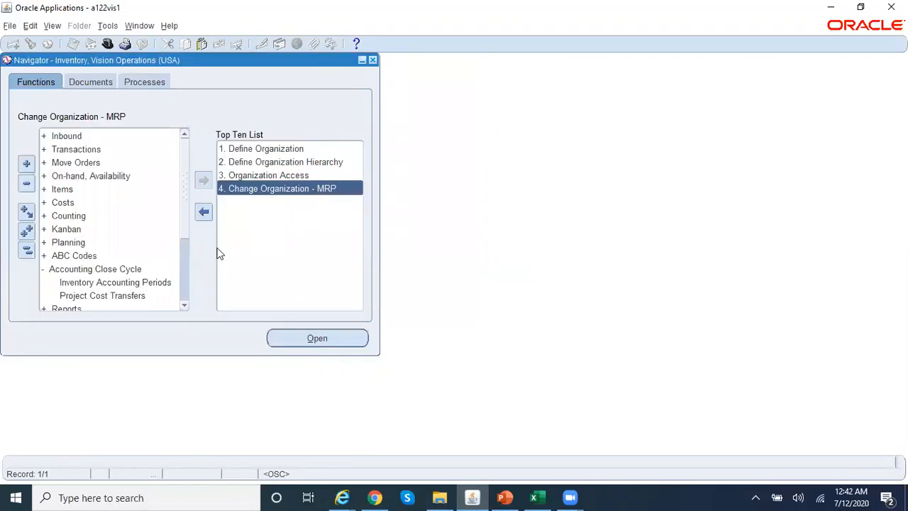
click(143, 283)
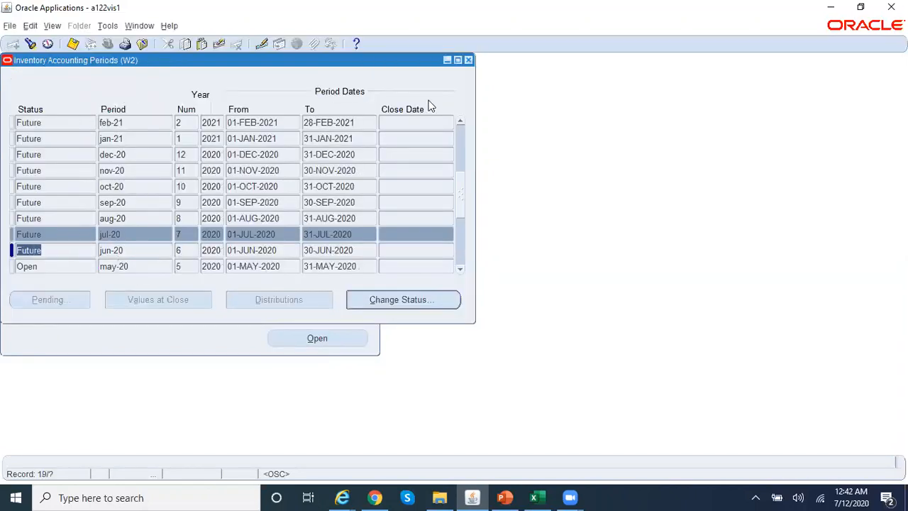
key(F4)
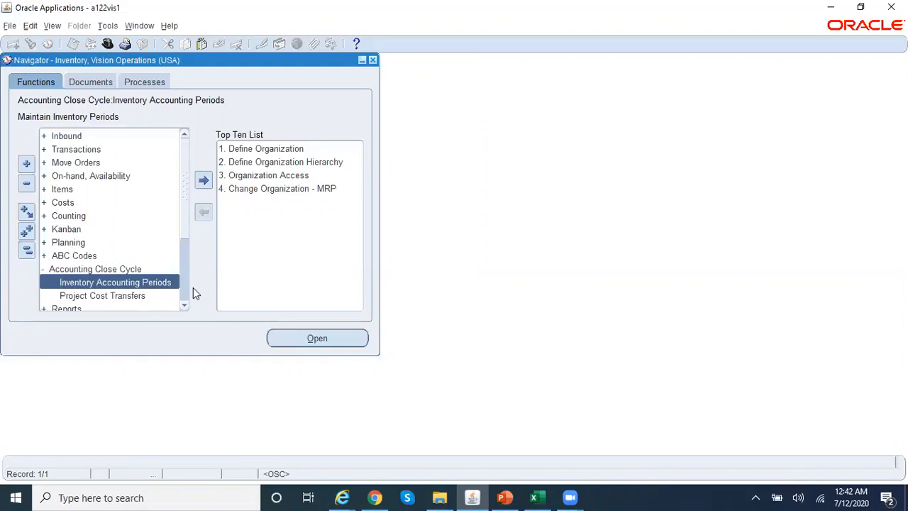
- Open the Organization Hierarchy form under Setup > Organizations
click(20, 251)
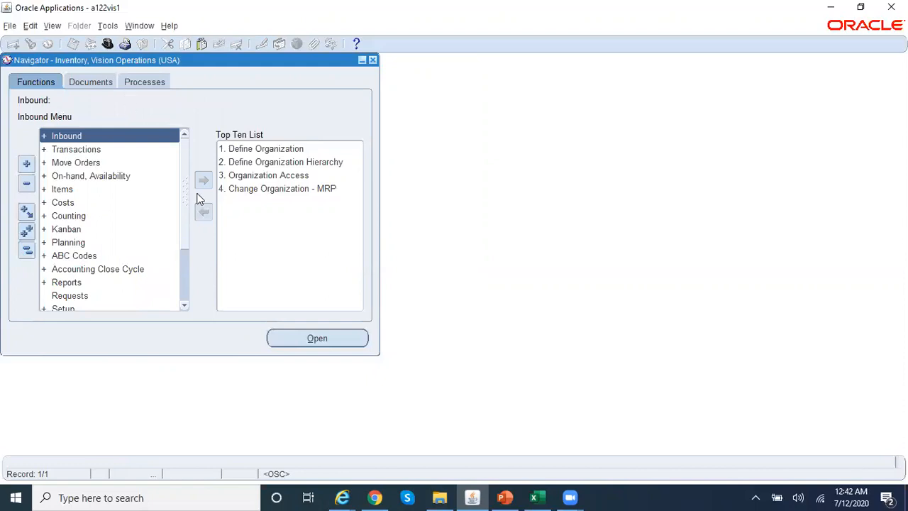
double_click(83, 307)
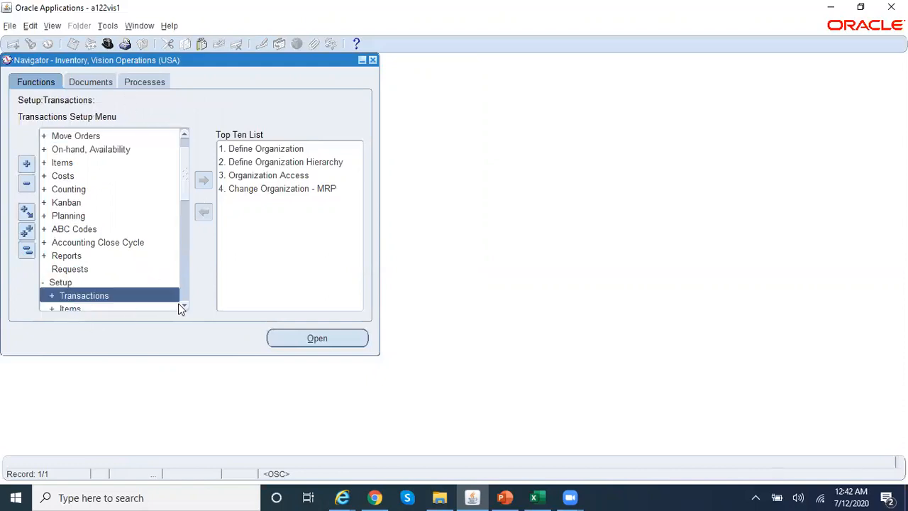
scroll(185, 307, down, 7)
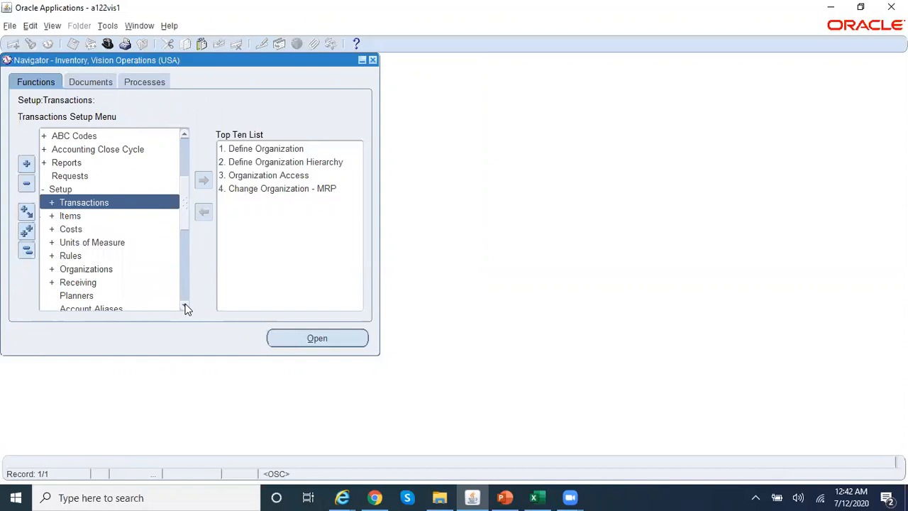
double_click(117, 264)
click(183, 297)
click(184, 297)
click(184, 296)
click(183, 296)
click(184, 296)
click(184, 297)
click(184, 297)
click(184, 296)
click(184, 296)
click(183, 296)
click(183, 297)
click(183, 296)
click(183, 296)
click(184, 297)
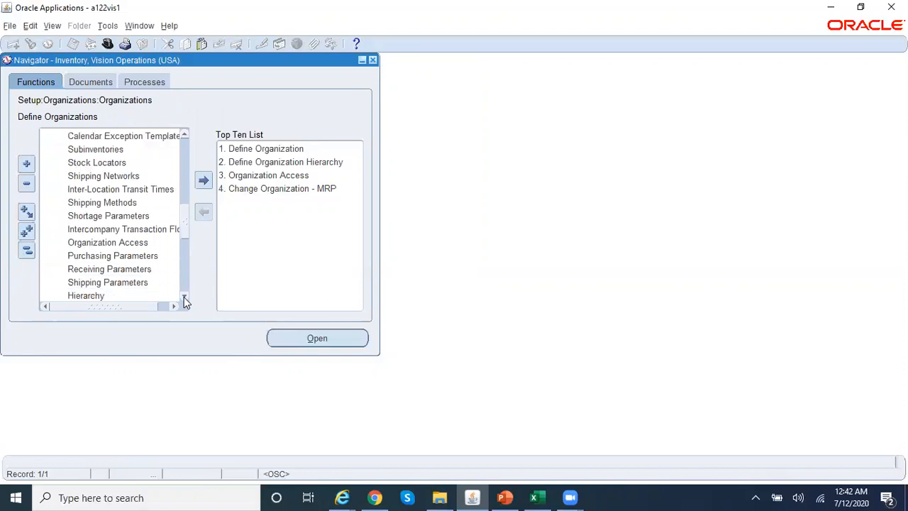
double_click(139, 298)
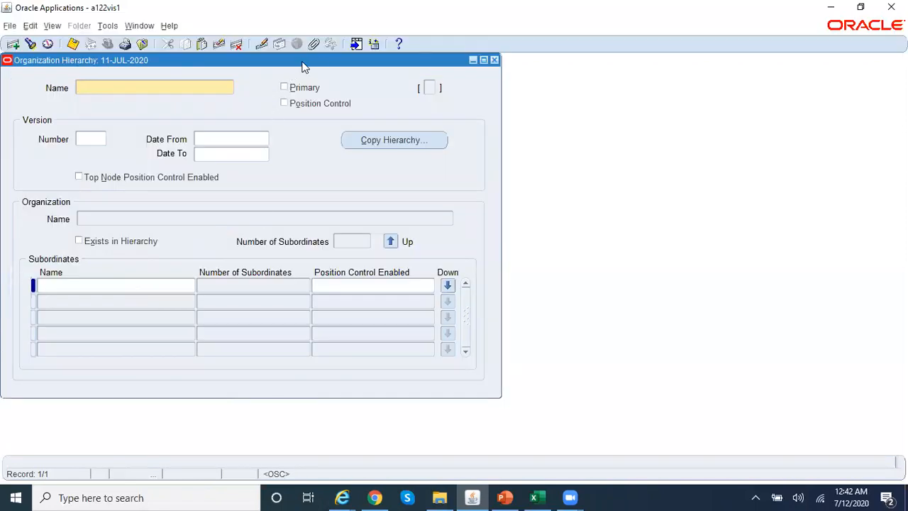
- Enter 'Test Inventory Org Hierarchy' as the hierarchy name and copy it
drag(301, 61, 389, 55)
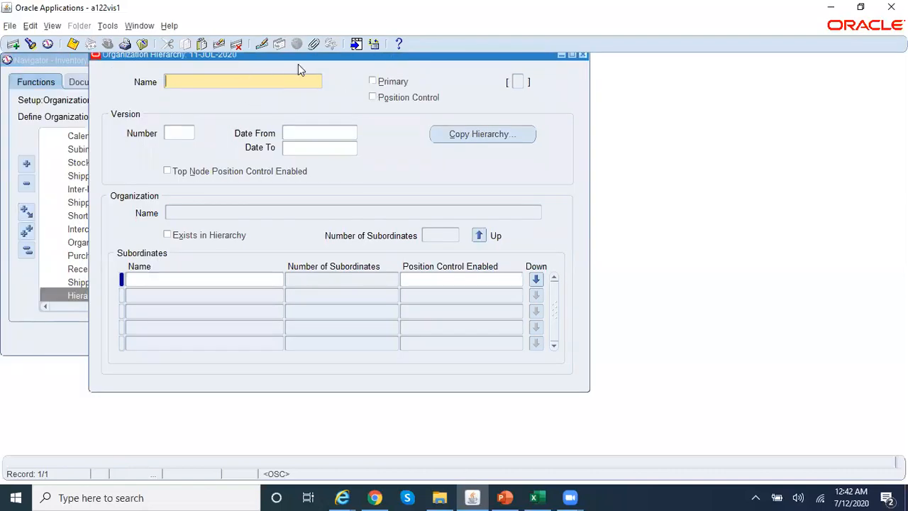
drag(307, 62, 298, 96)
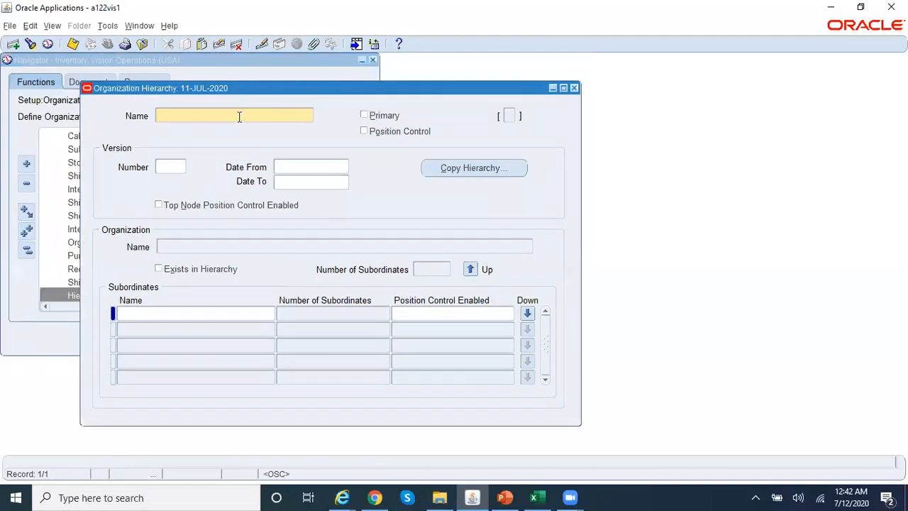
text(Test Inventory)
key(BackSpace)
key(BackSpace)
key(BackSpace)
key(BackSpace)
key(BackSpace)
key(BackSpace)
key(BackSpace)
key(BackSpace)
key(BackSpace)
key(BackSpace)
key(BackSpace)
key(BackSpace)
key(BackSpace)
key(BackSpace)
text(AR)
key(BackSpace)
key(BackSpace)
text(Test Inventory )
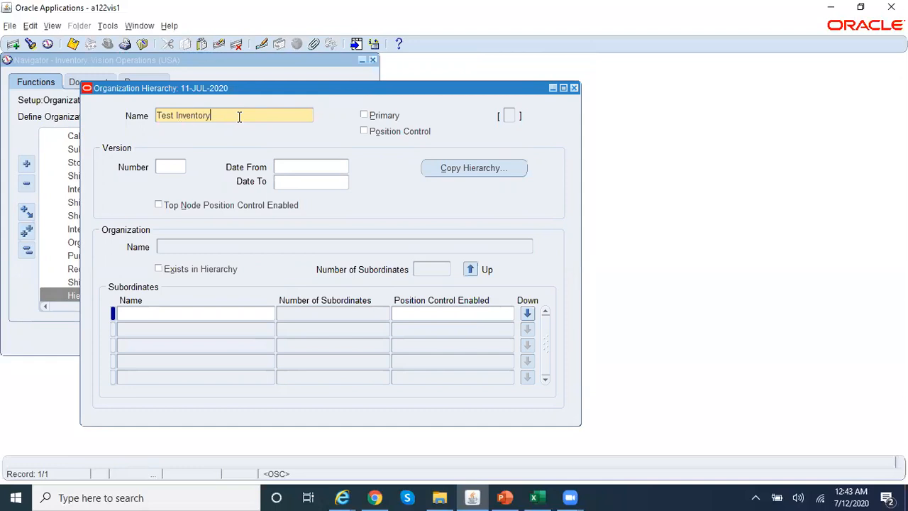
text(Org Hierarchy)
drag(273, 115, 116, 105)
key(ctrl+c)
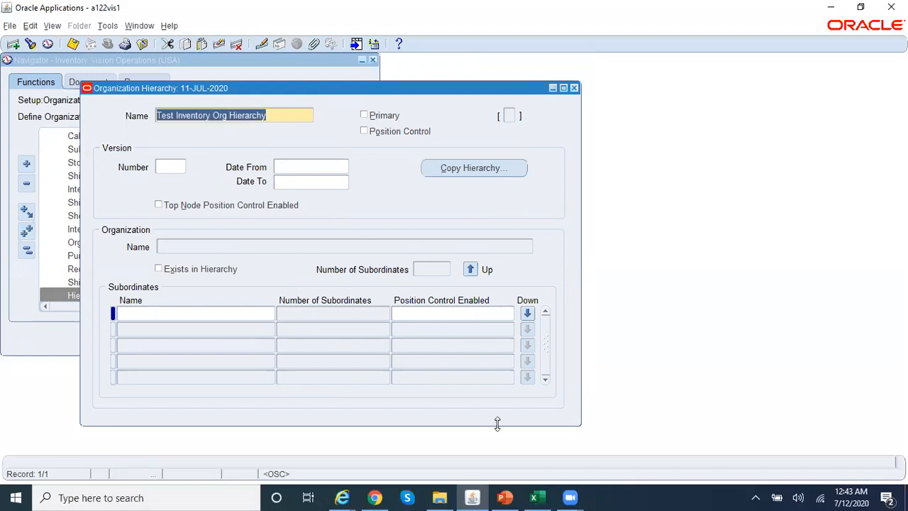
- Paste the hierarchy name into cell E6 of a new Excel Sheet2, then return to Oracle
click(535, 497)
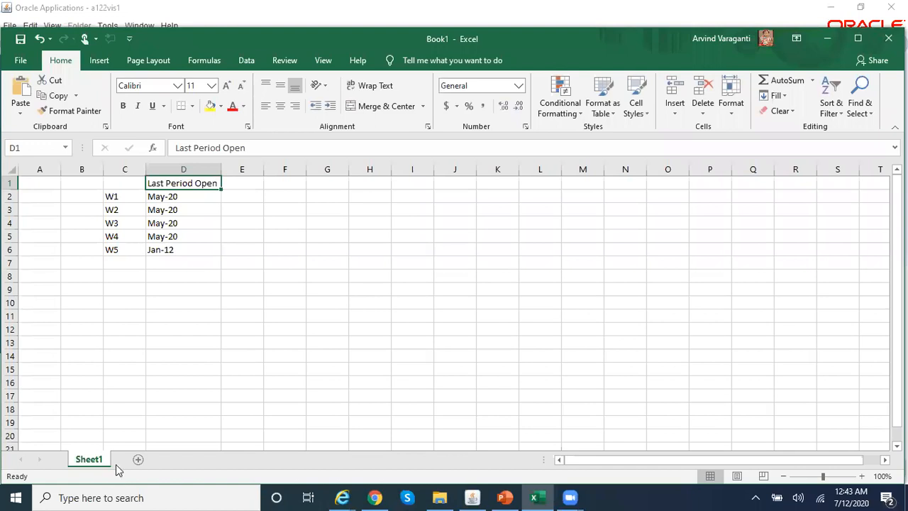
click(137, 458)
click(223, 245)
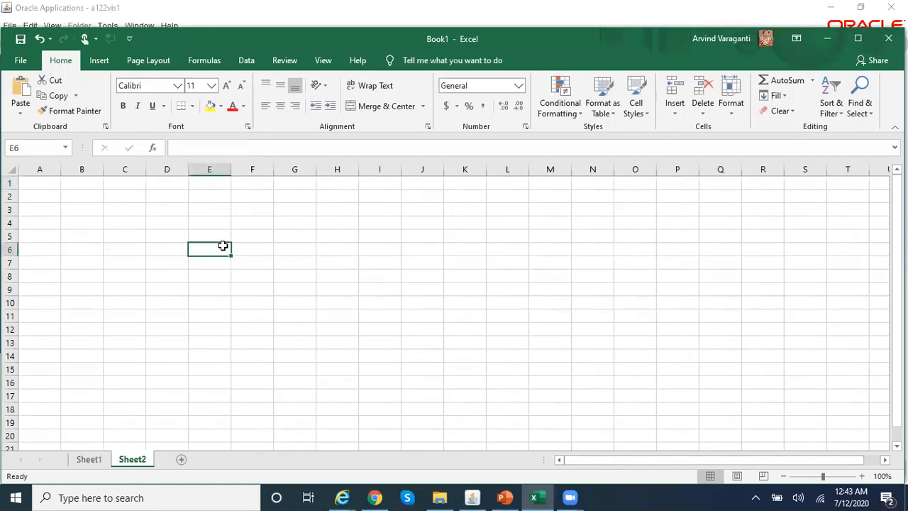
key(ctrl+v)
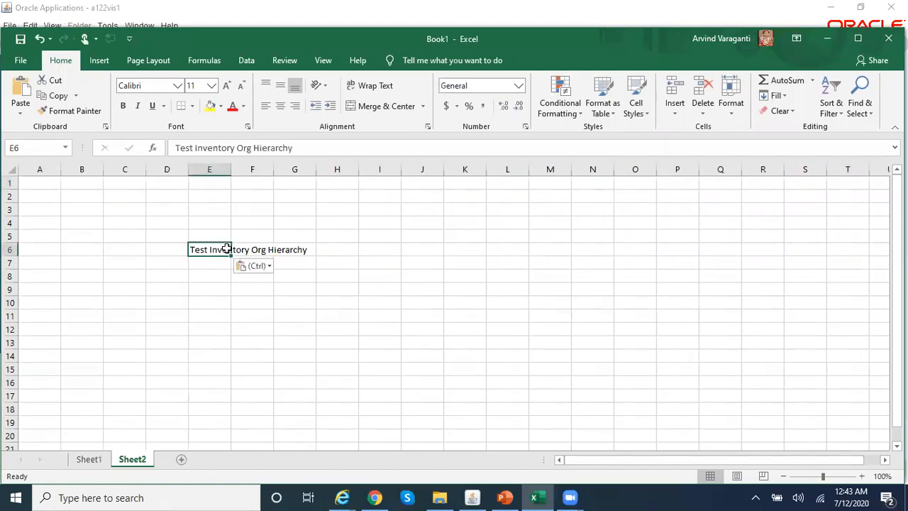
click(473, 497)
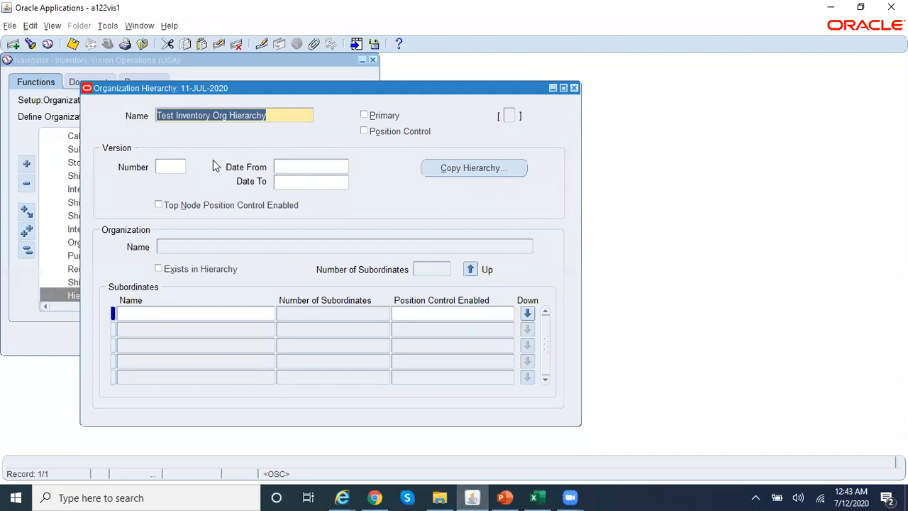
- Save the hierarchy with version 1 starting 12-JUL-2020
click(74, 44)
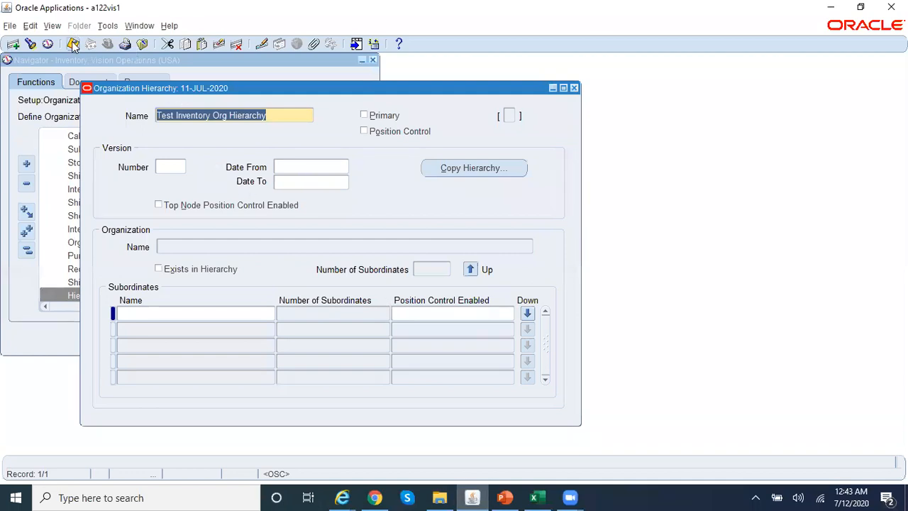
click(171, 167)
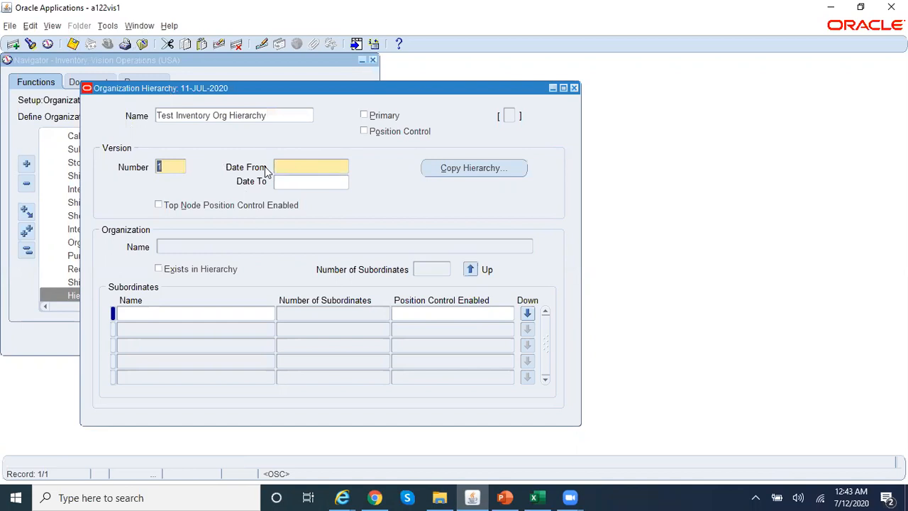
click(330, 165)
text(12-JUL-2020)
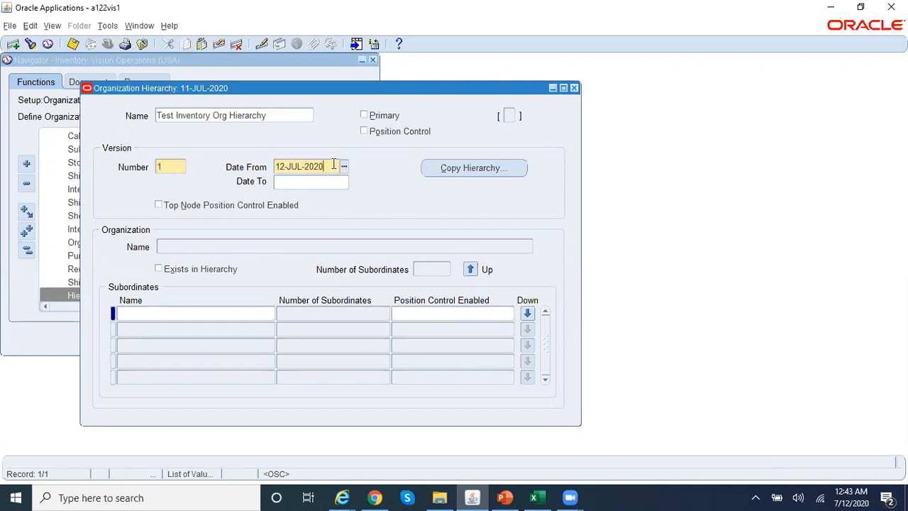
key(ctrl+s)
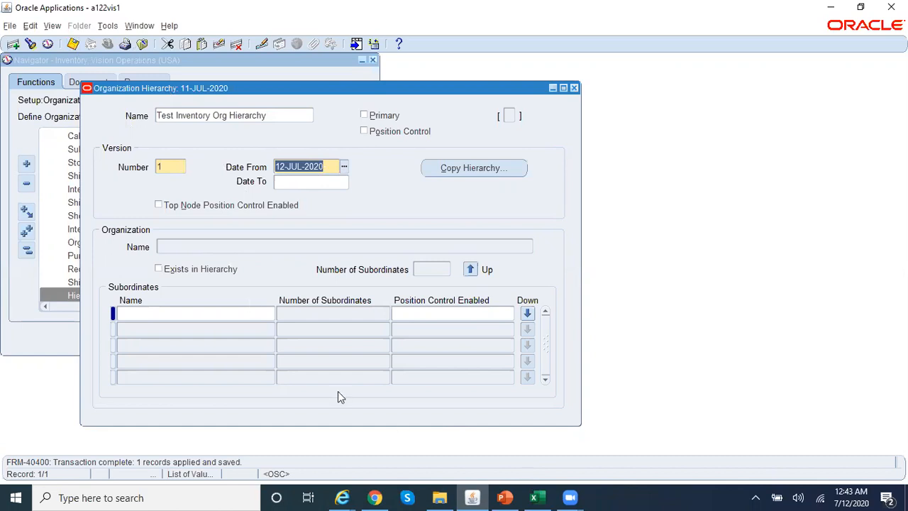
click(215, 246)
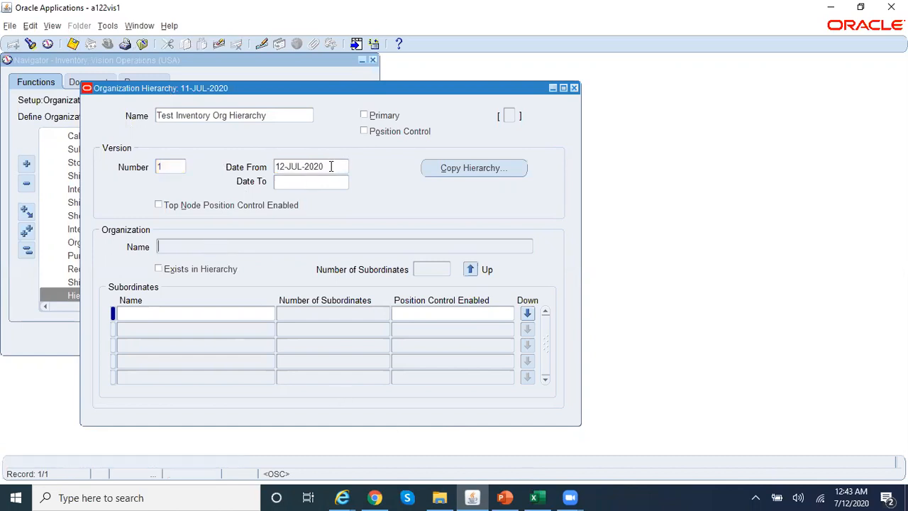
click(278, 119)
key(ctrl+c)
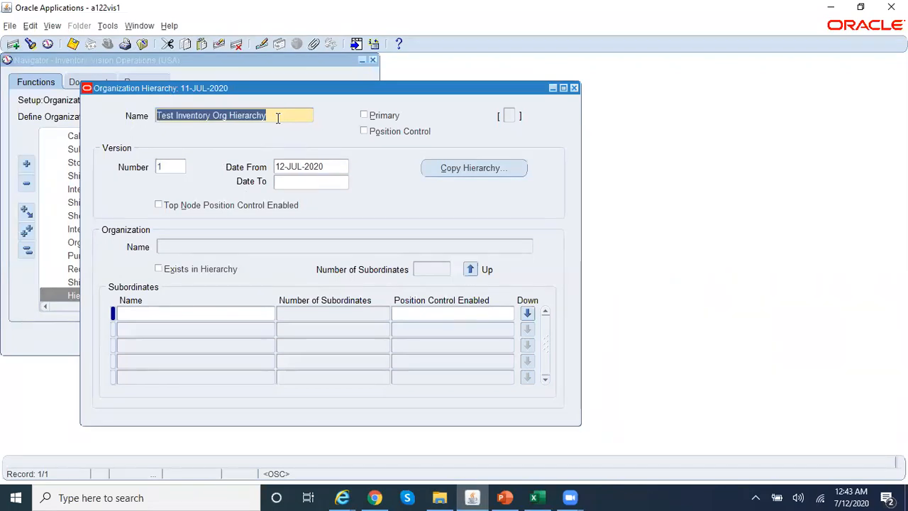
- Re-query Test Inventory Org Hierarchy and load W1 - Kansas City Distribution with W1%
key(F11)
key(ctrl+v)
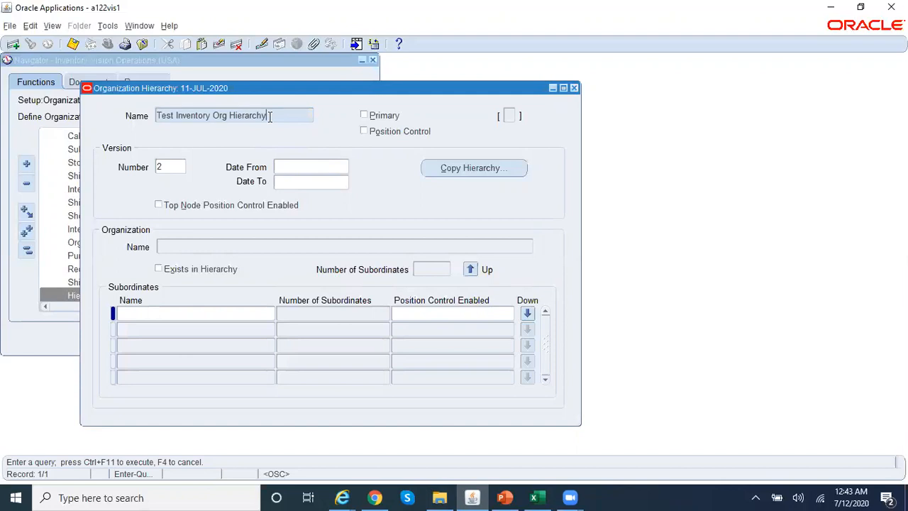
key(ctrl+F11)
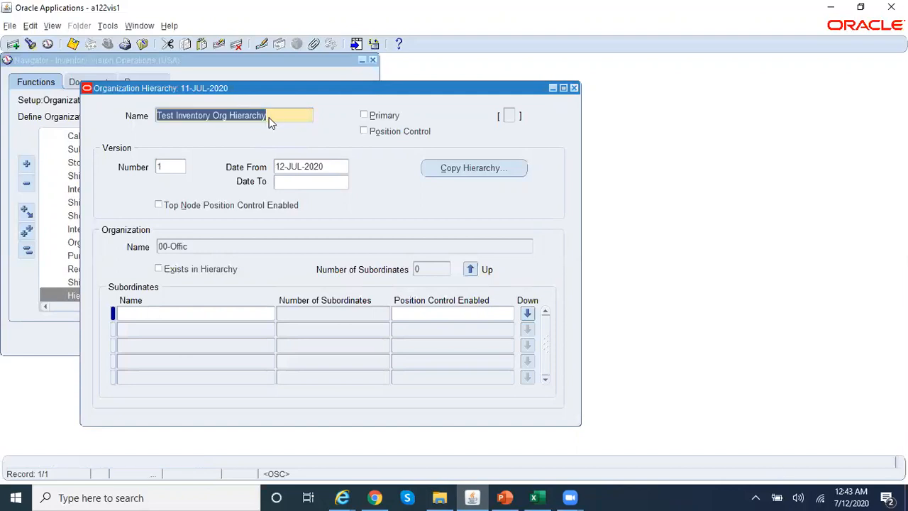
click(217, 248)
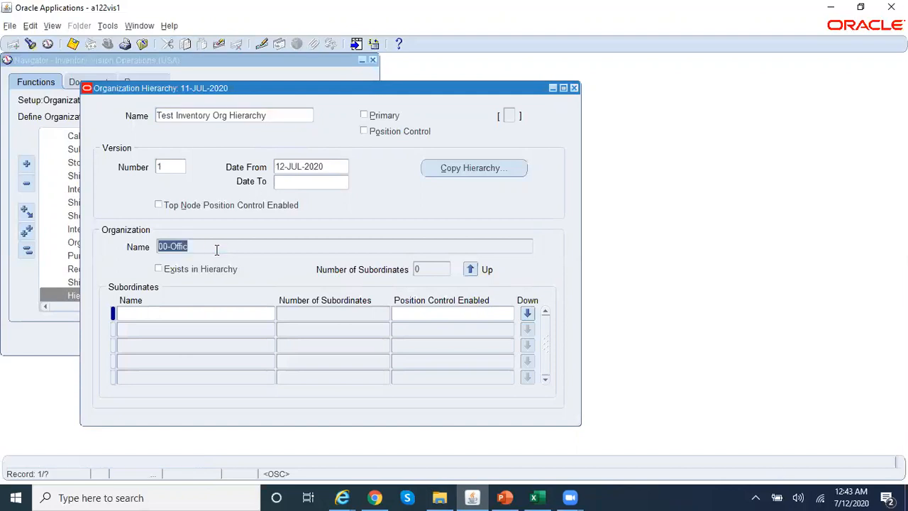
key(F11)
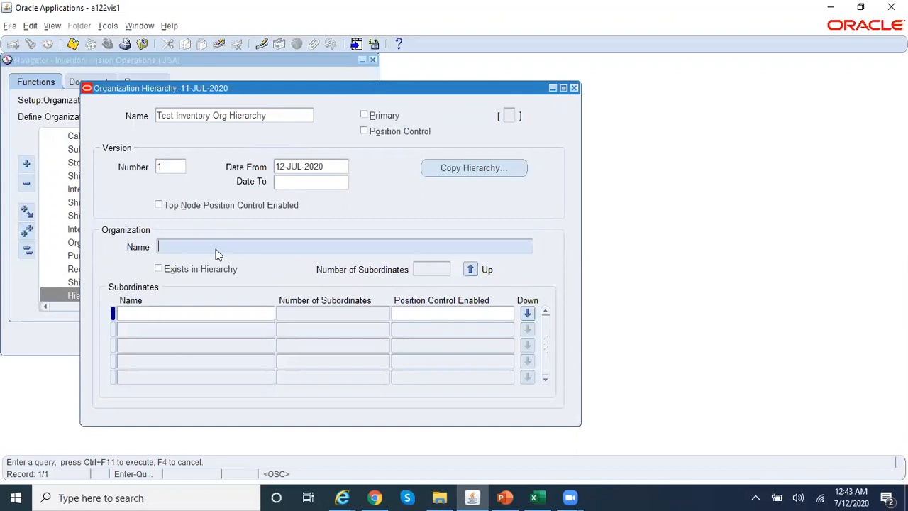
text(W1%)
key(ctrl+F11)
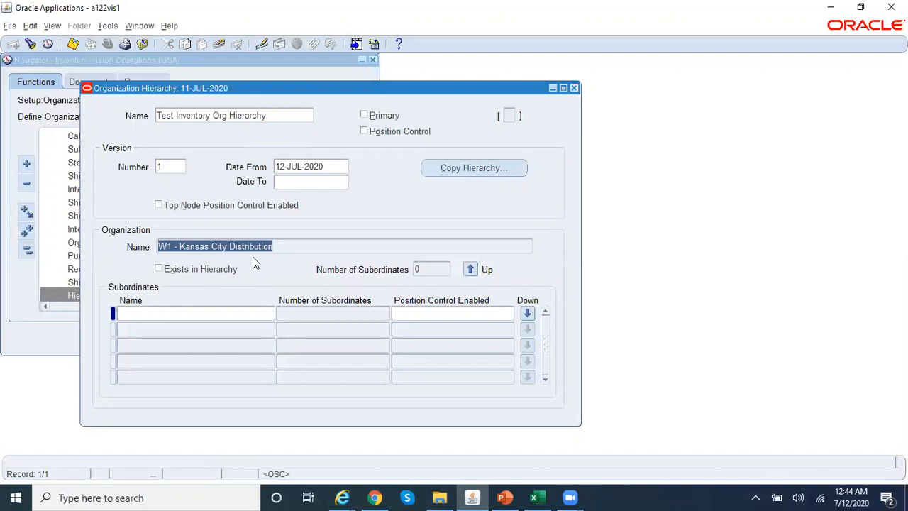
- Add W2 - Newark Distribution as the first subordinate and save
click(248, 314)
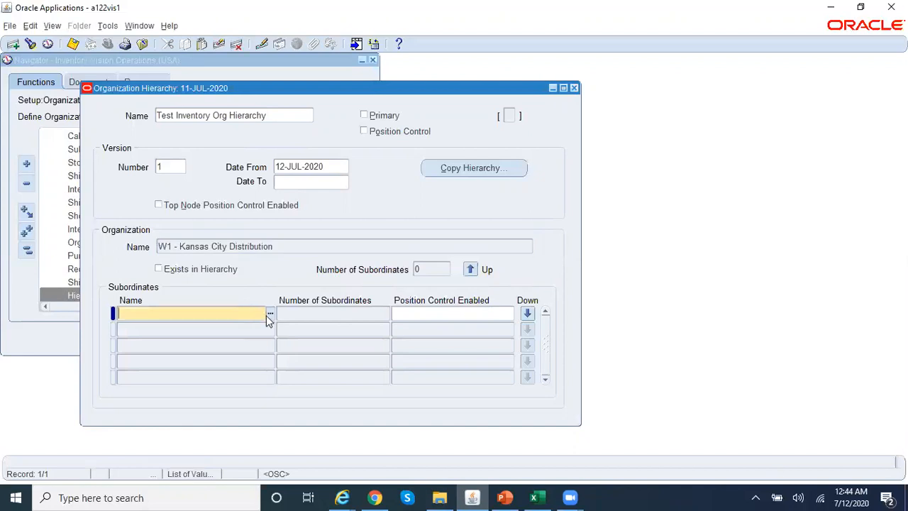
click(270, 313)
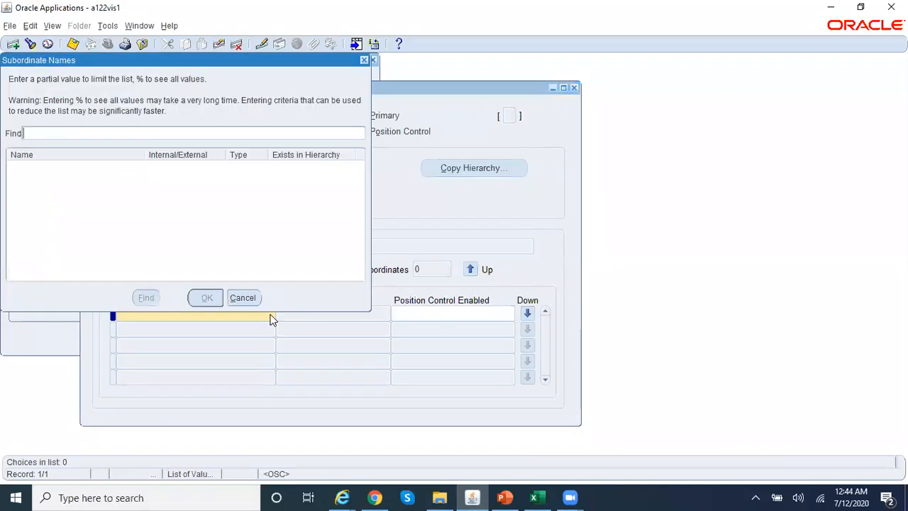
text(W%)
click(146, 298)
click(206, 298)
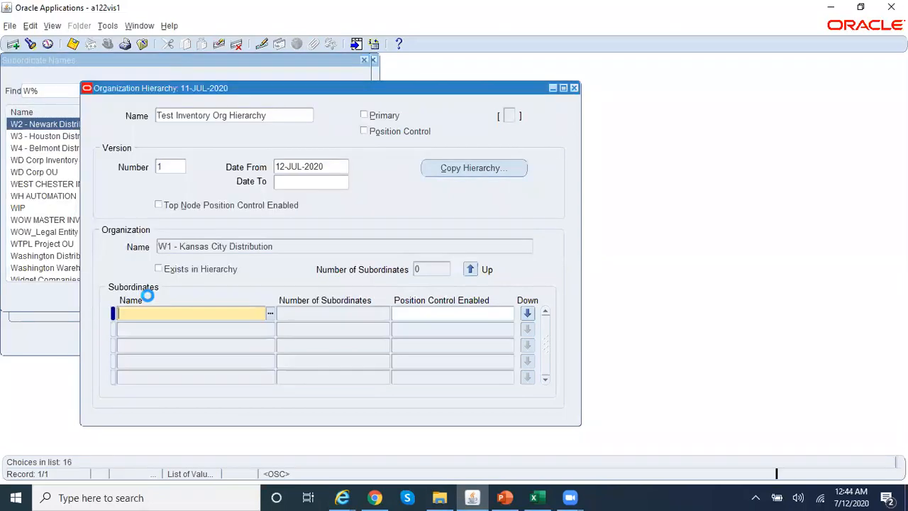
key(ctrl+s)
- Add and save W3 - Houston Distribution and W4 - Belmont Distribution as subordinates
click(186, 329)
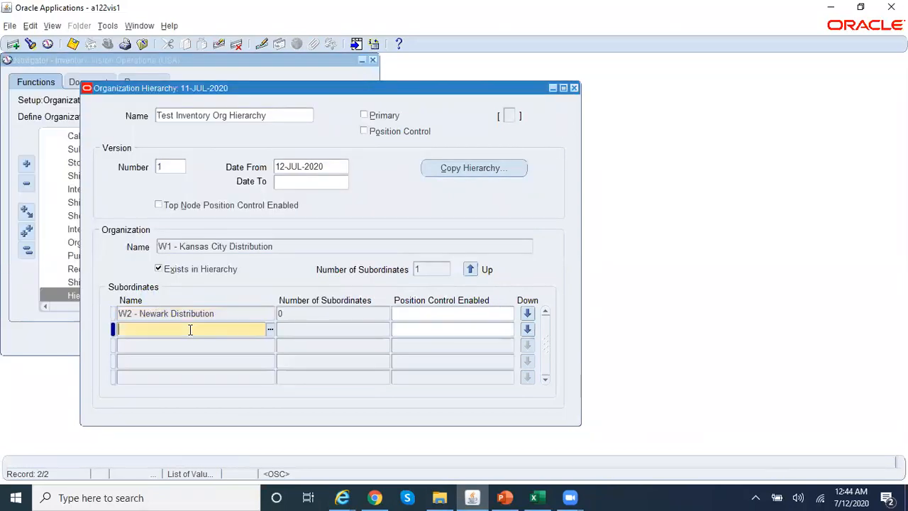
text(W3%)
click(261, 307)
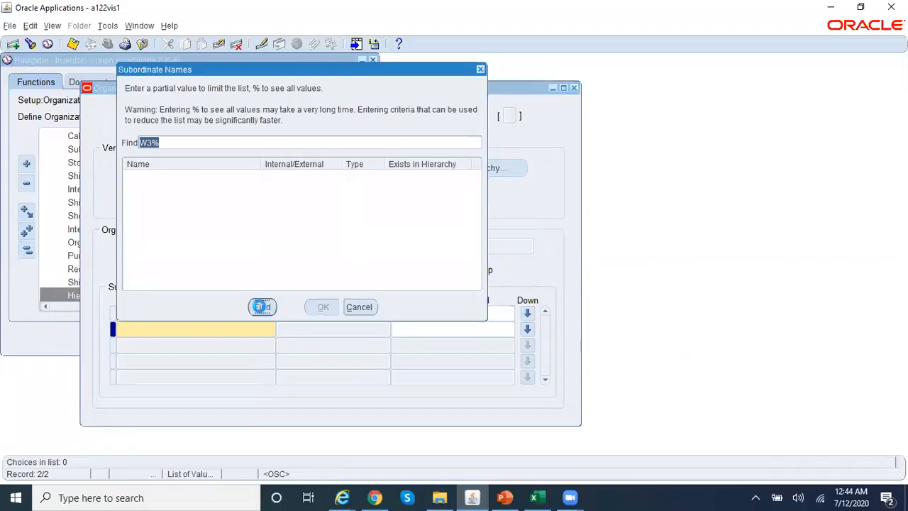
key(ctrl+s)
click(209, 345)
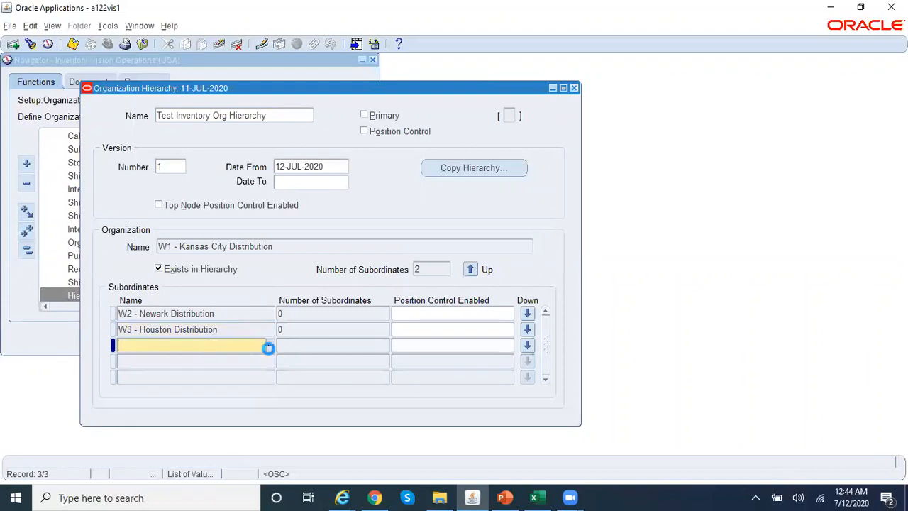
text(W4%)
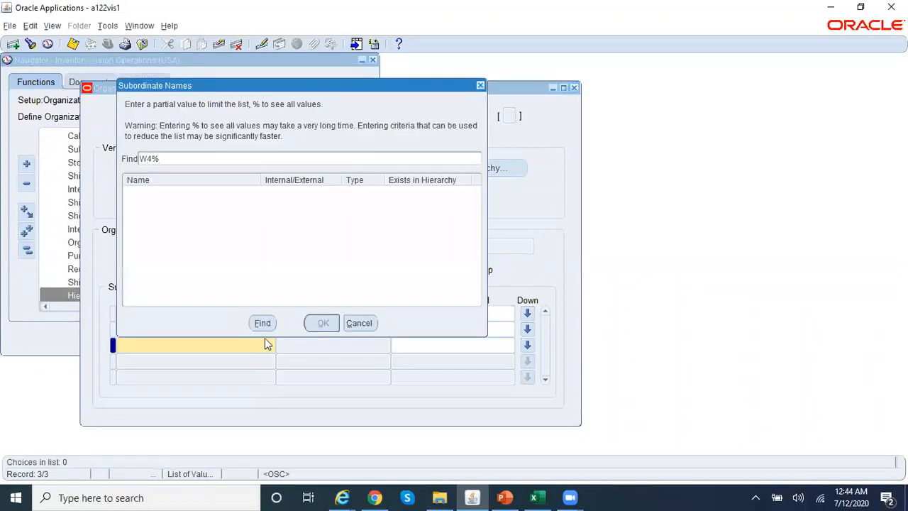
click(264, 325)
click(323, 323)
click(262, 361)
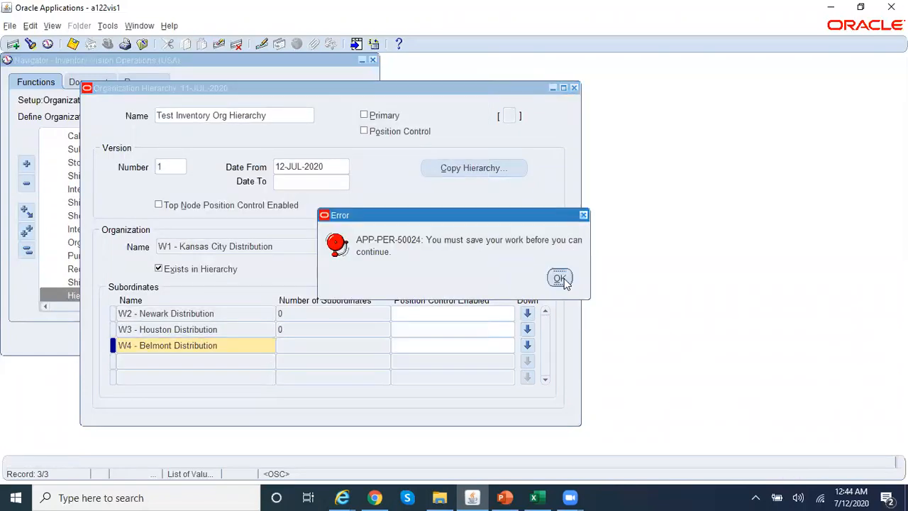
click(559, 278)
key(ctrl+s)
- Add Los Angeles Distribution via Los%Dist% as the fourth subordinate and save
click(240, 358)
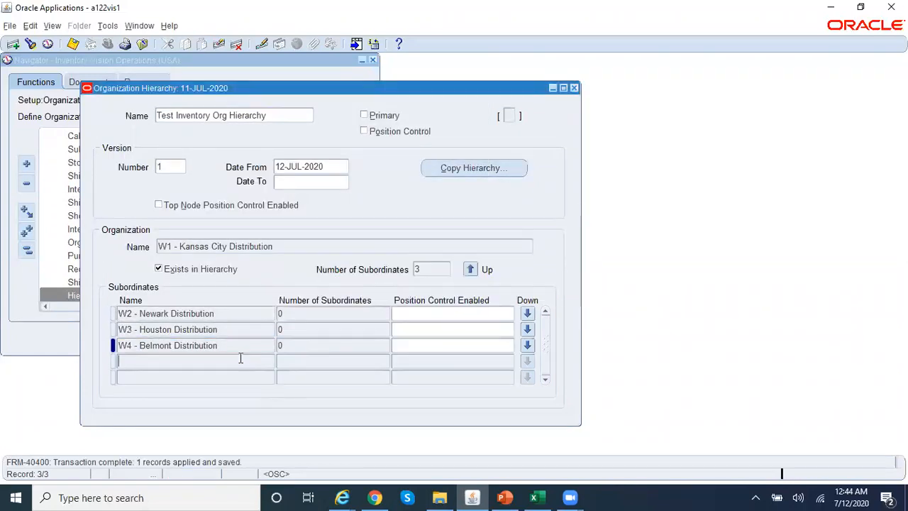
click(268, 362)
text(Los%Dist%)
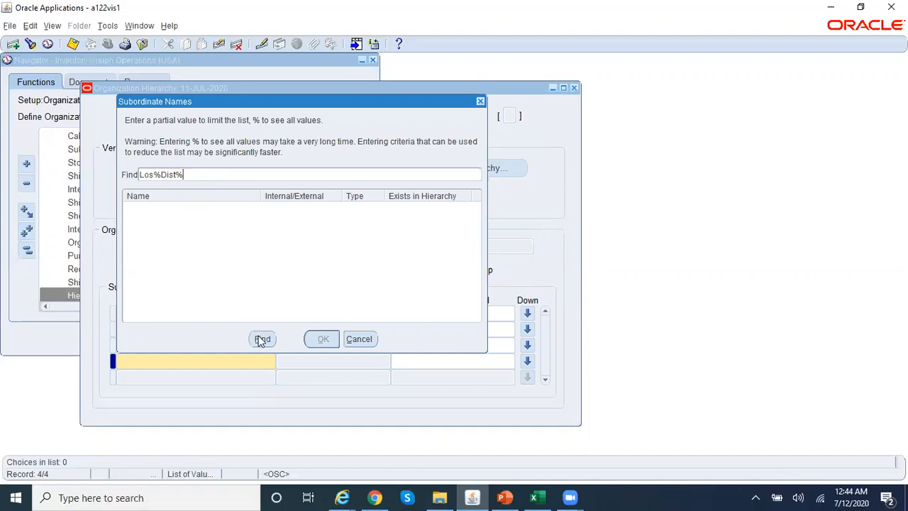
click(262, 340)
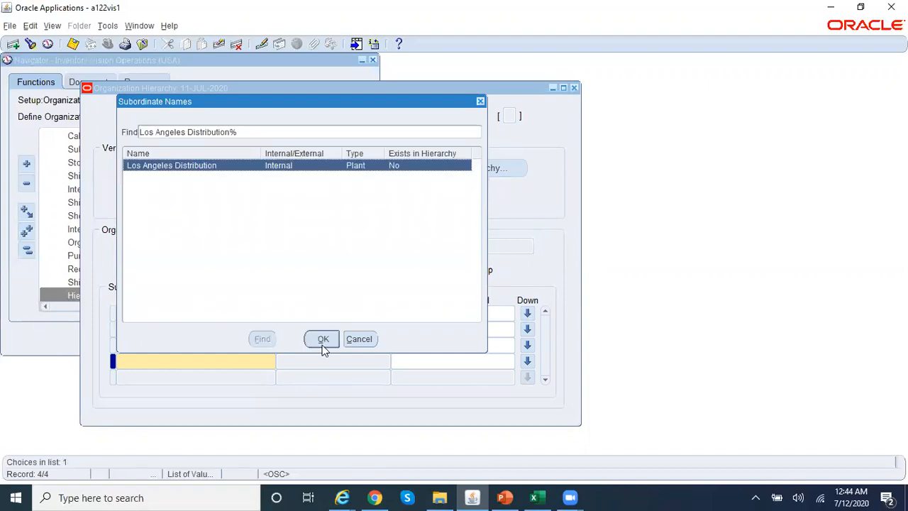
click(322, 338)
key(Tab)
key(ctrl+s)
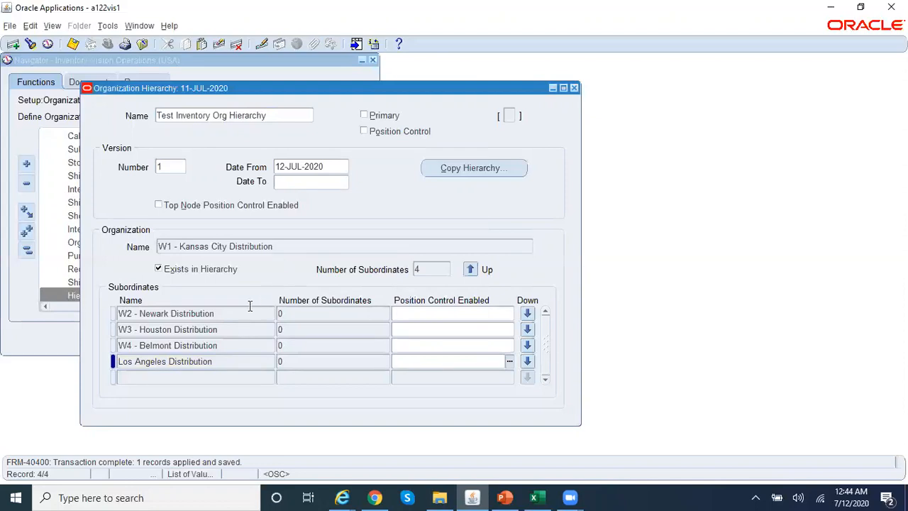
- Review the W1 - Kansas City Distribution hierarchy entry, then close the Organization Hierarchy window
click(285, 244)
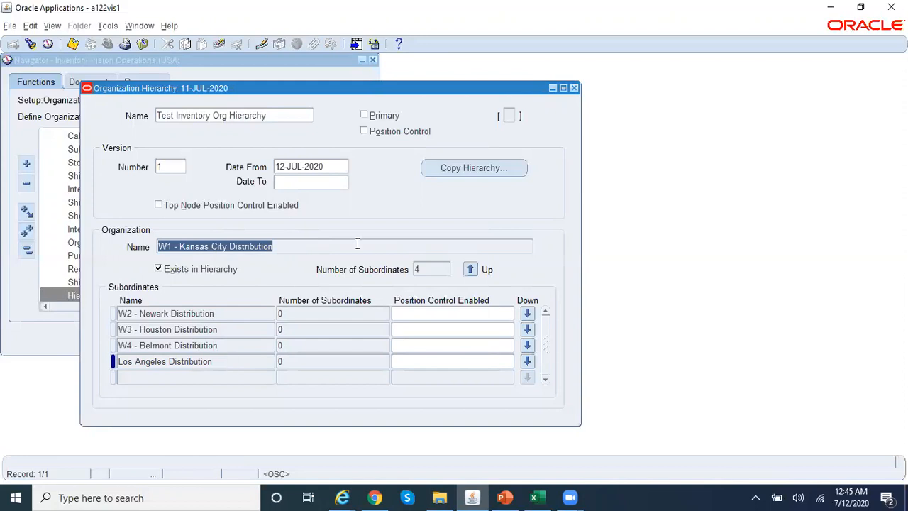
click(305, 246)
drag(306, 246, 120, 247)
click(280, 119)
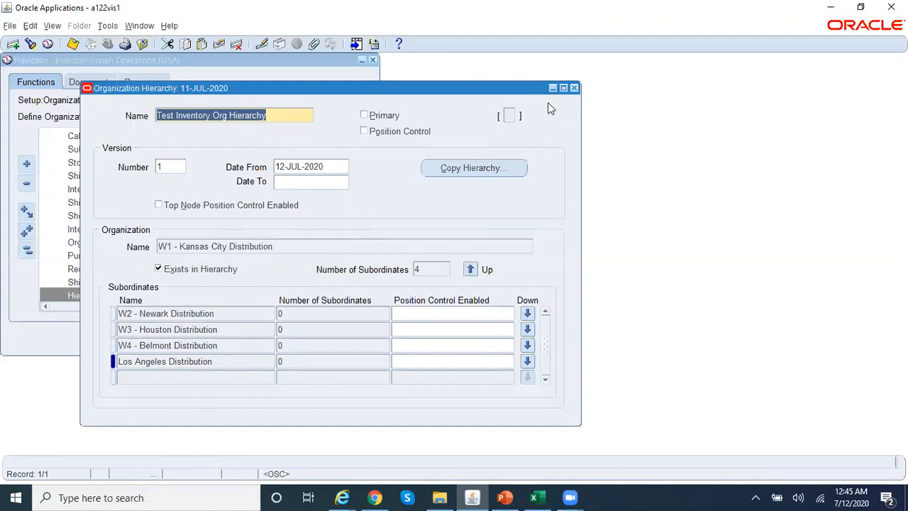
drag(550, 93, 562, 132)
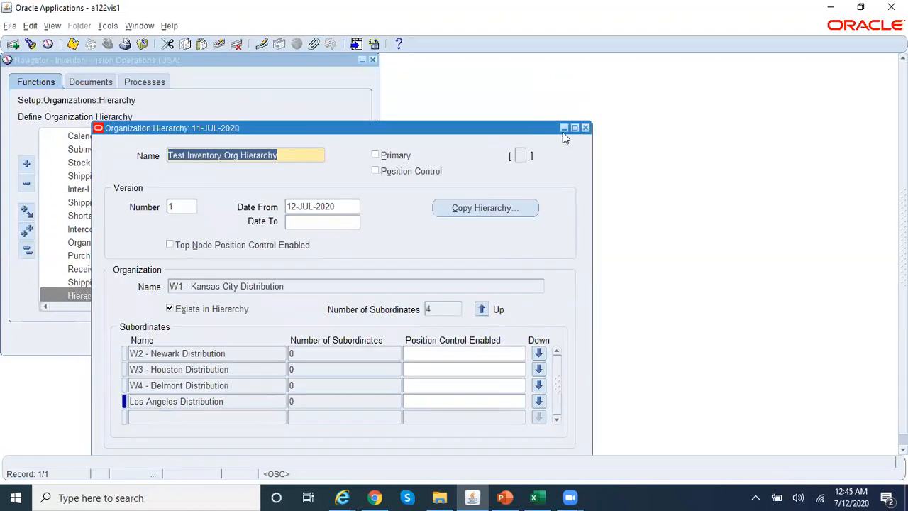
click(299, 286)
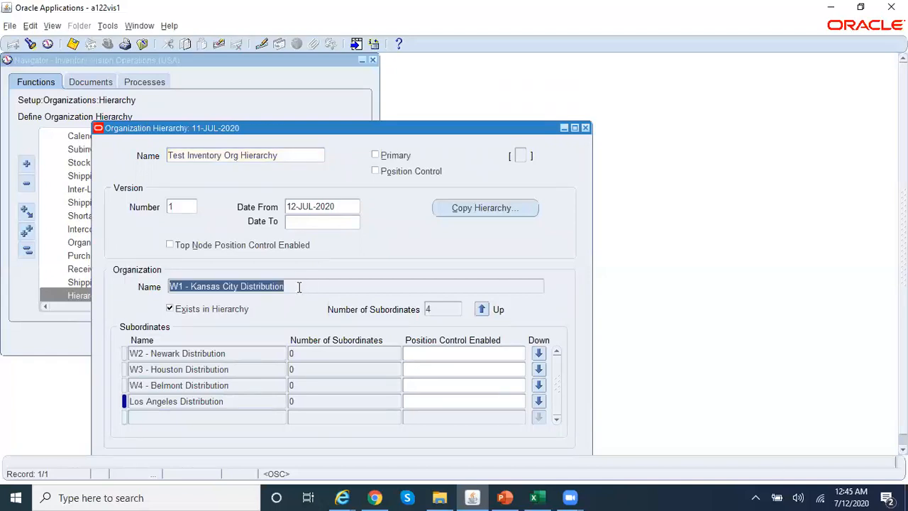
click(283, 156)
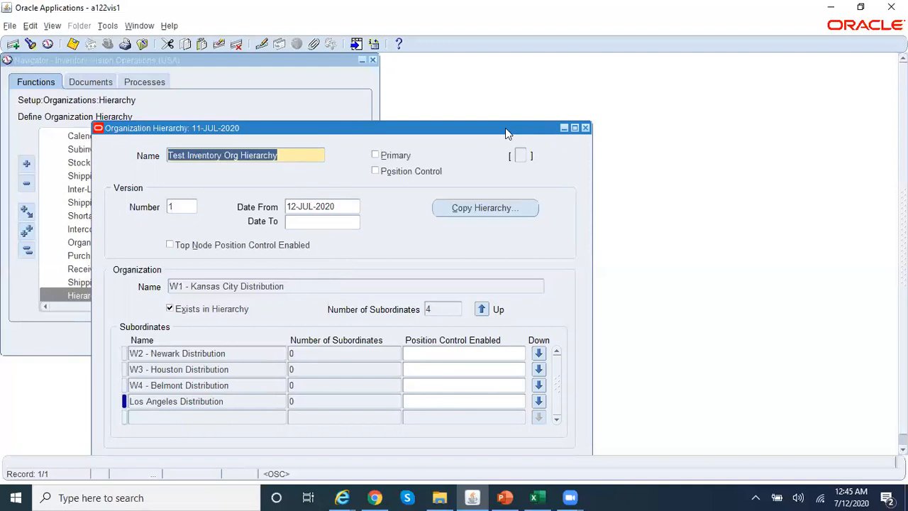
click(585, 128)
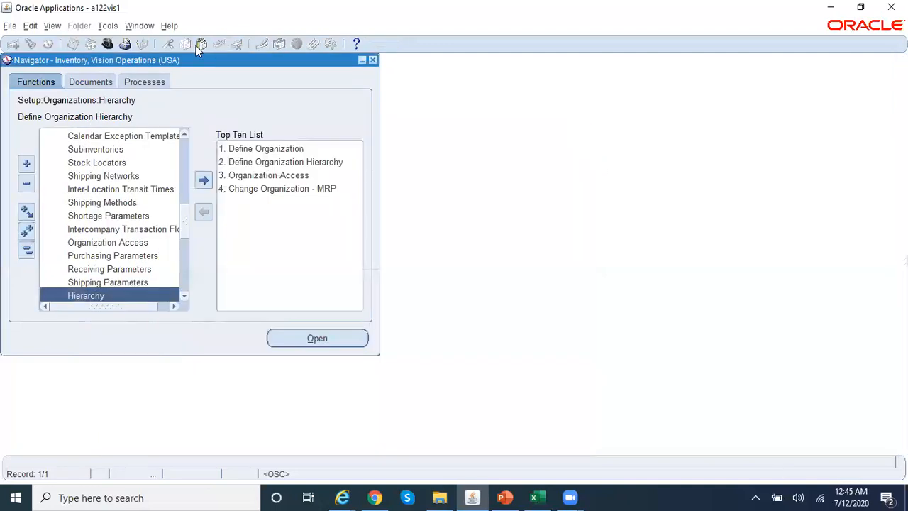
- Start a new single request and select Open Period Control
click(54, 25)
click(110, 196)
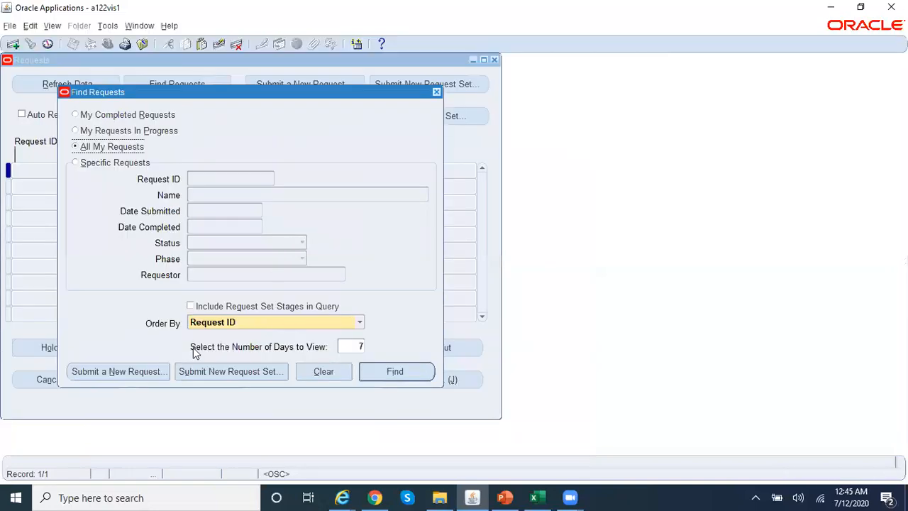
click(160, 370)
text(Open%)
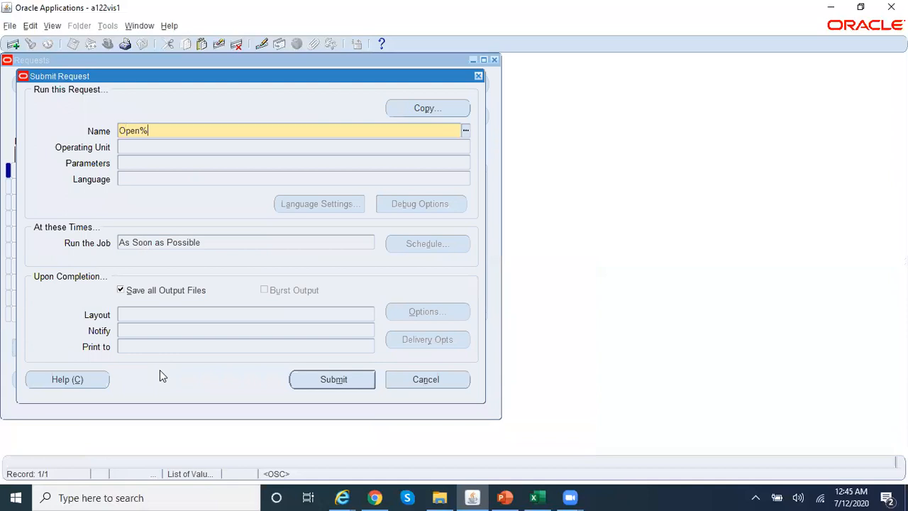
text(Period%)
key(Tab)
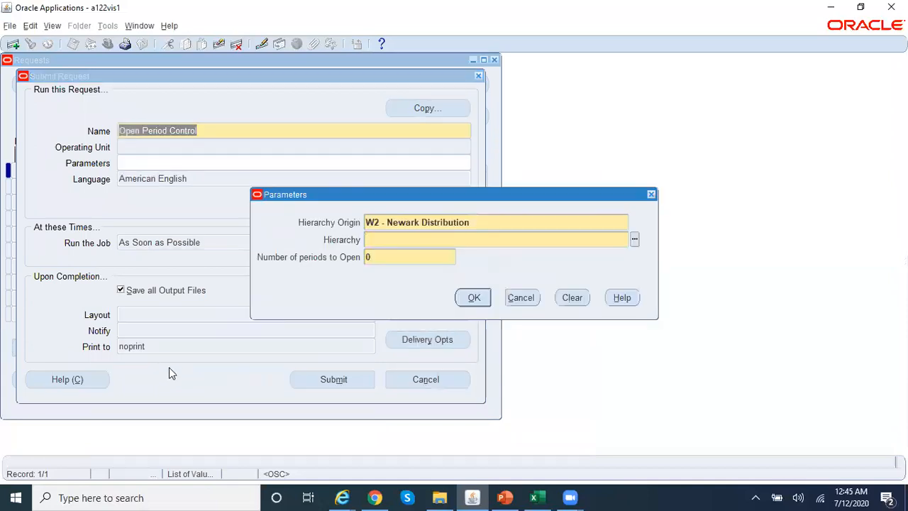
- Set origin W1 - Kansas City Distribution, hierarchy Test Inventory Org Hierarchy, and 1 period to open
click(495, 220)
click(634, 222)
text(w%)
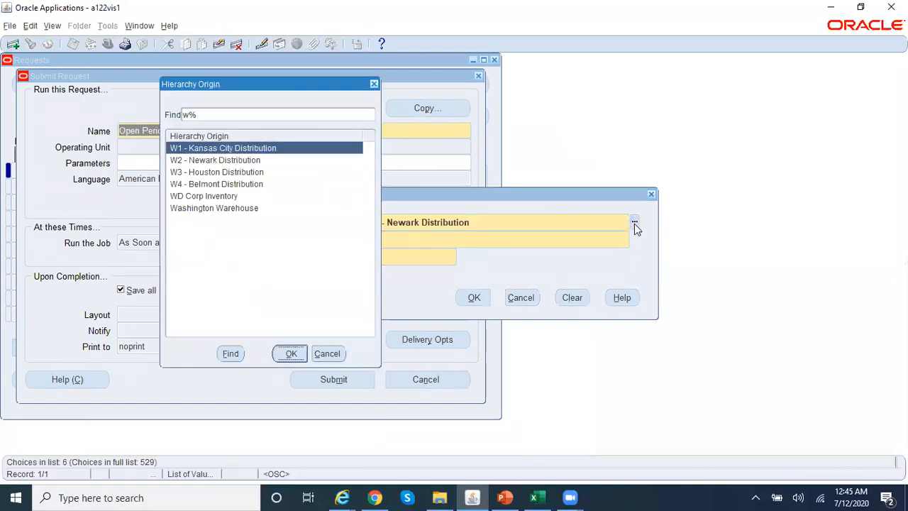
key(Return)
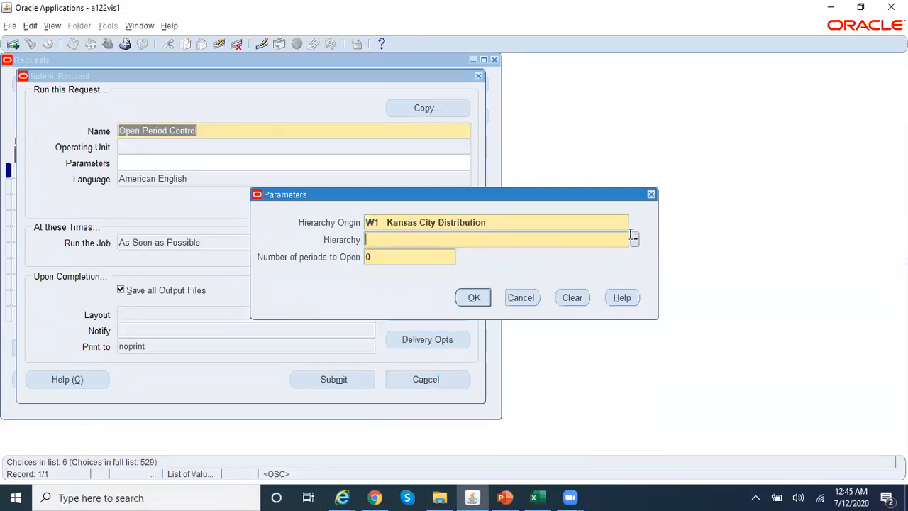
click(635, 240)
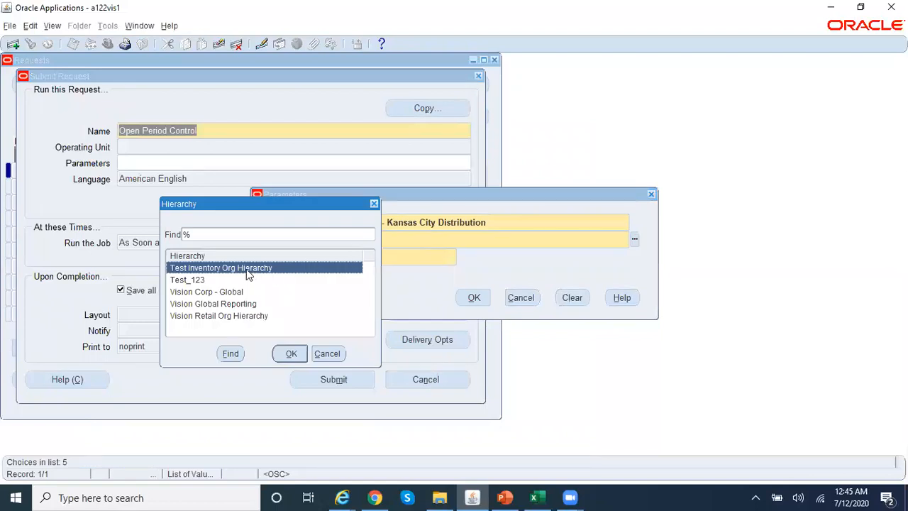
click(291, 353)
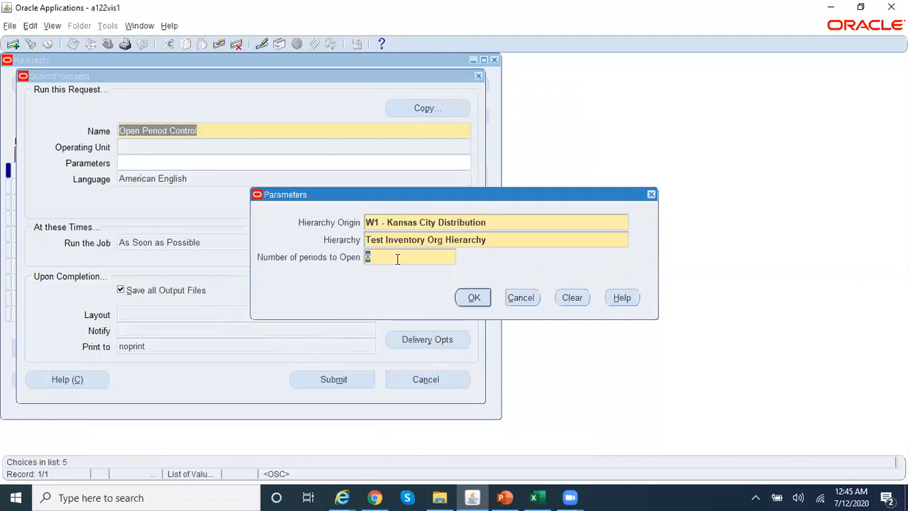
text(1)
key(Tab)
click(526, 299)
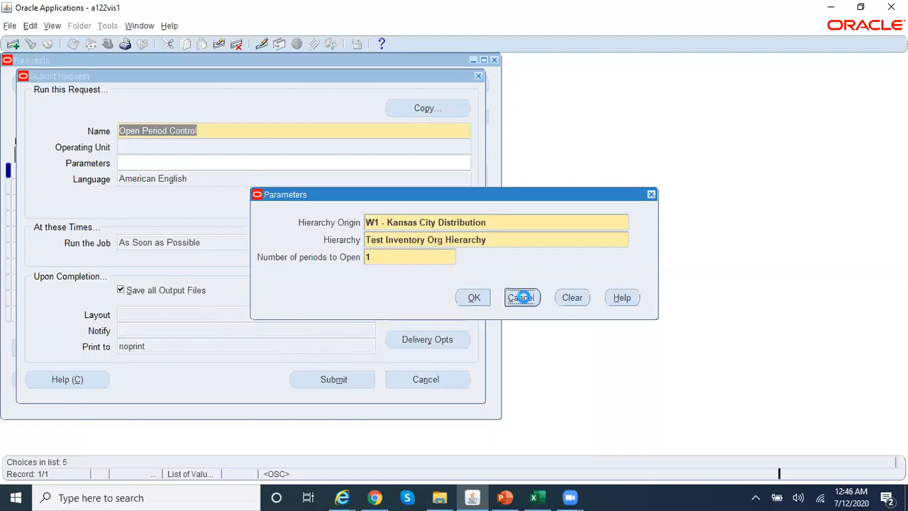
- Abandon the request, close Requests, and change the organization to W1
click(441, 377)
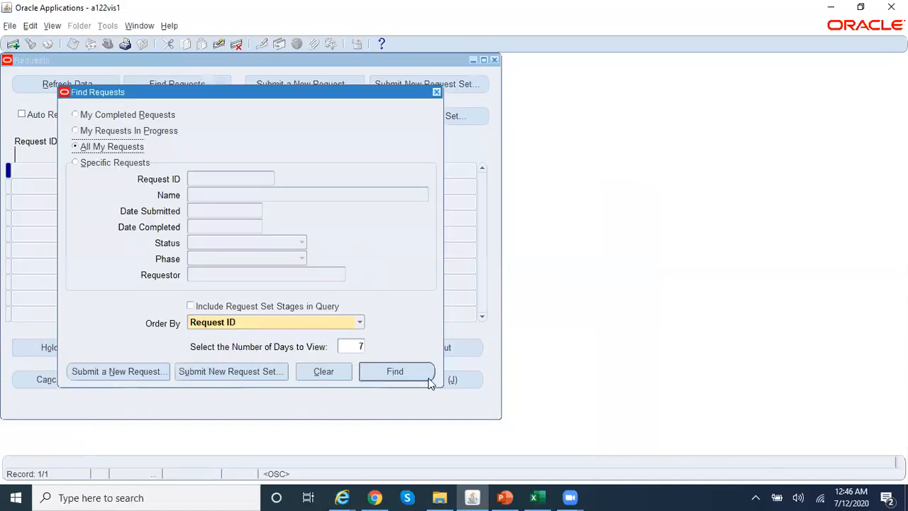
click(437, 92)
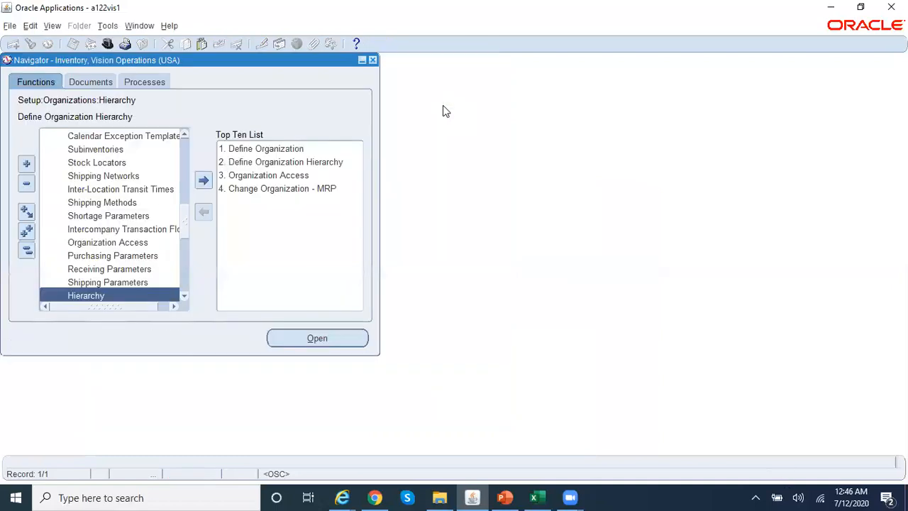
double_click(312, 188)
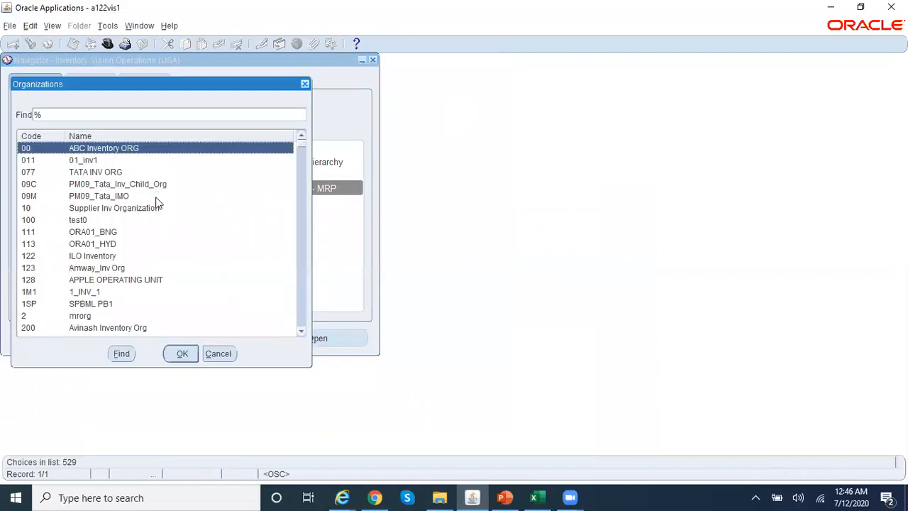
text(w)
double_click(156, 196)
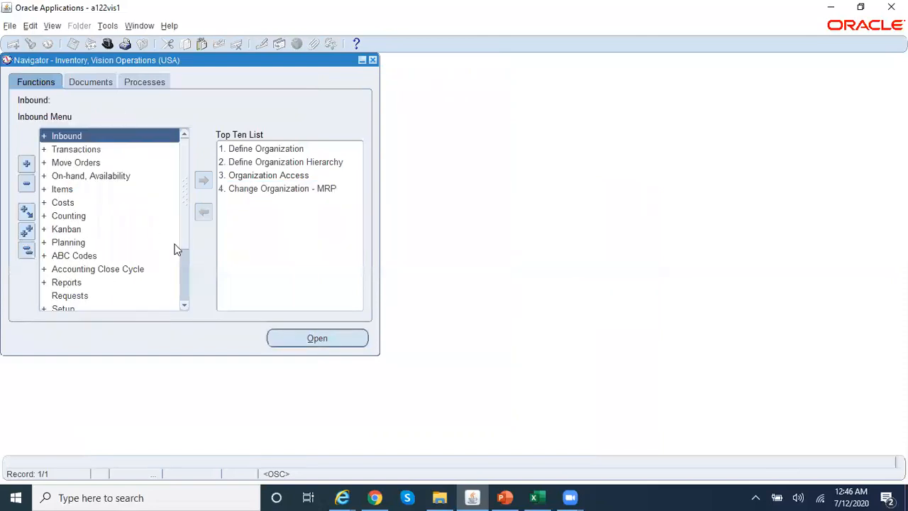
- Check W1's inventory accounting periods: may-20 Open, jun-20 Future, then close the form
double_click(121, 269)
double_click(137, 284)
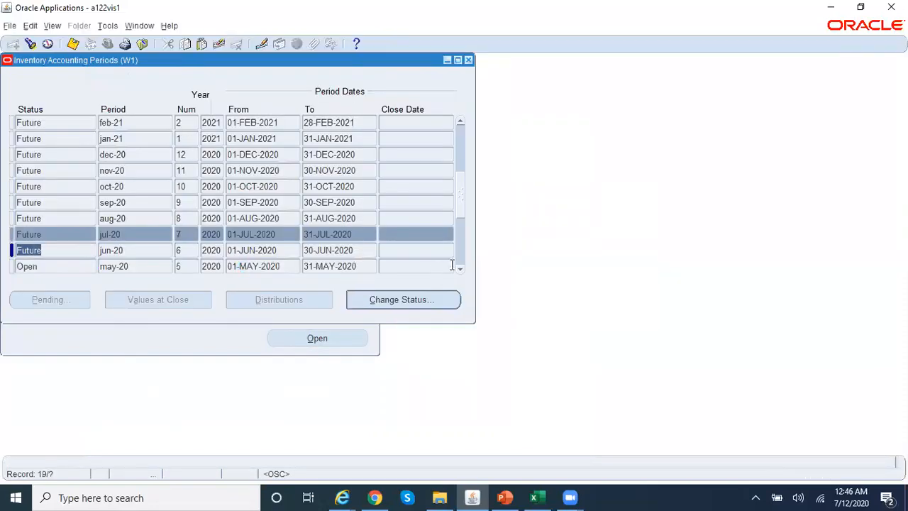
click(461, 271)
click(146, 250)
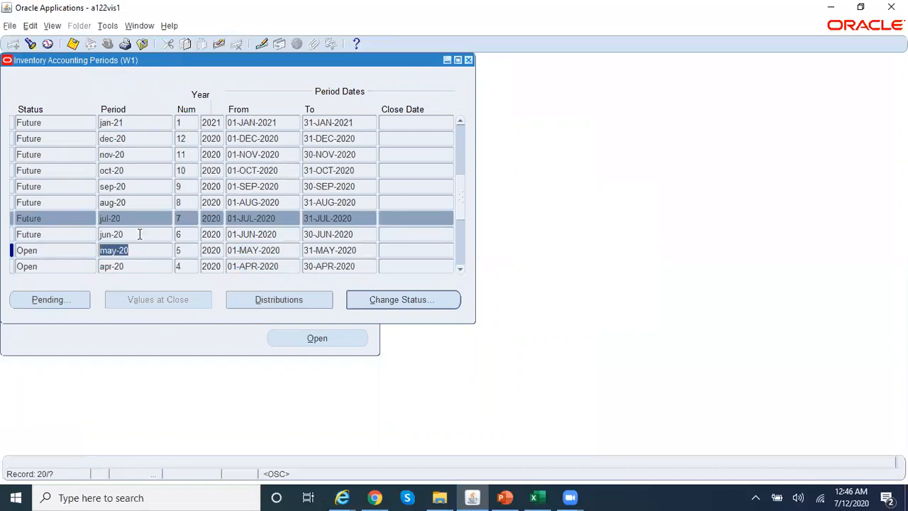
click(140, 234)
click(146, 251)
click(468, 59)
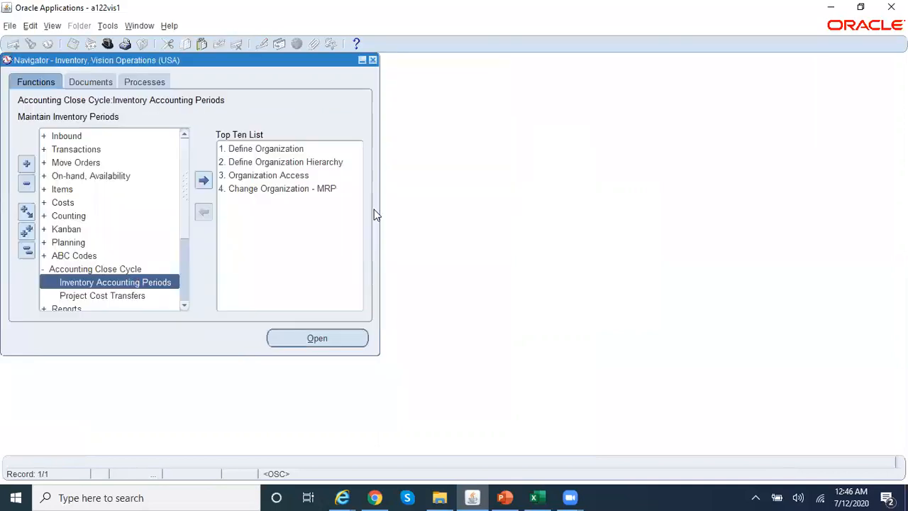
- Switch to W2 and review its accounting periods, open through may-20
click(301, 188)
text(w)
key(Down)
key(Return)
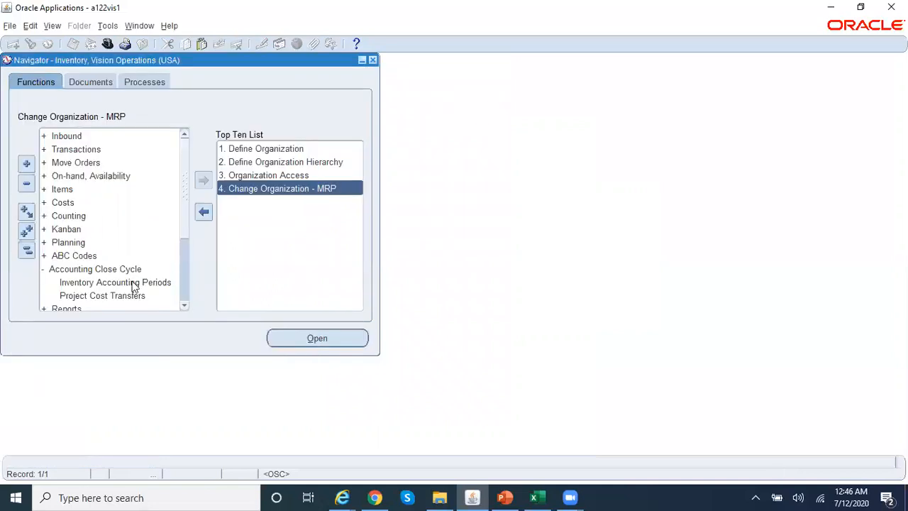
click(132, 283)
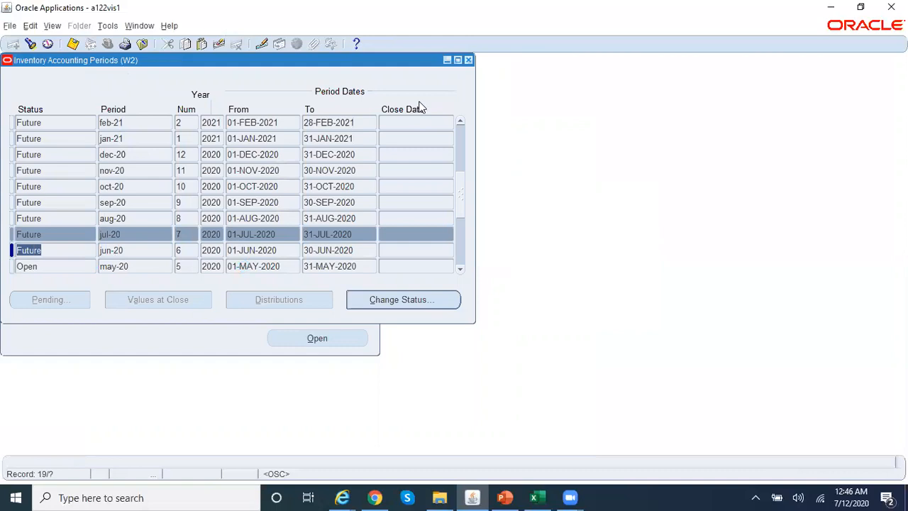
key(F4)
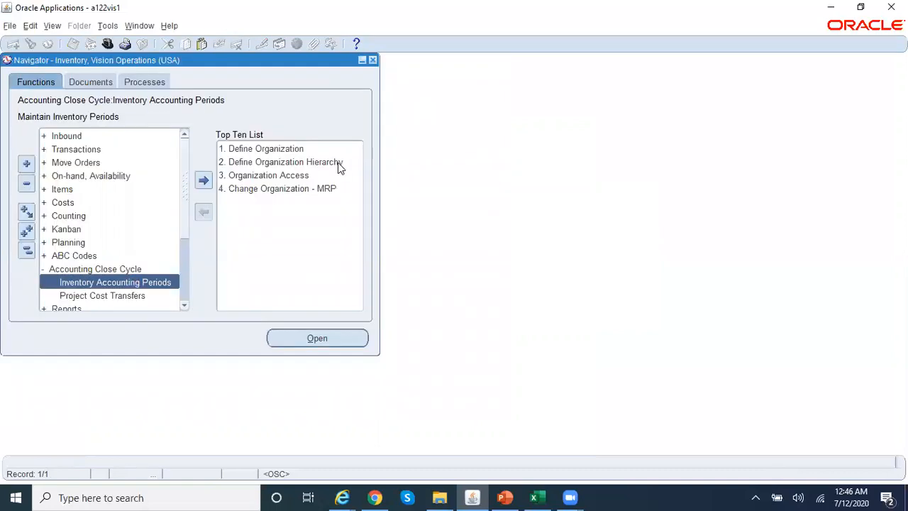
- Switch to W5 and open its accounting periods, showing Mar-12 Open and Apr-12 Future
click(312, 189)
double_click(312, 189)
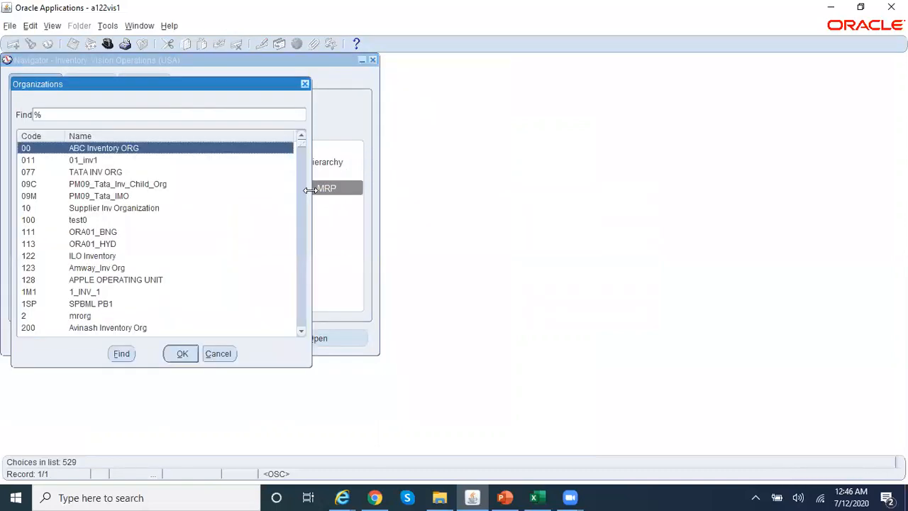
text(w)
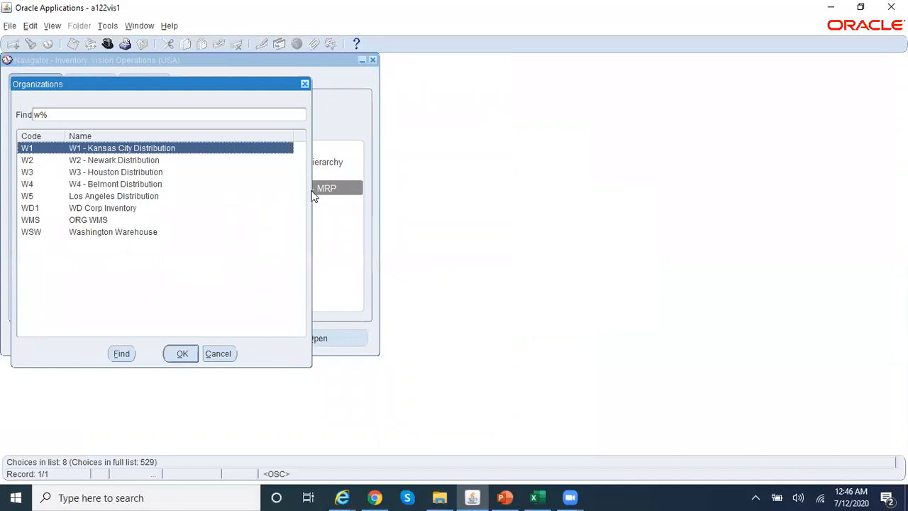
key(Down)
key(Down)
key(Down)
key(Down)
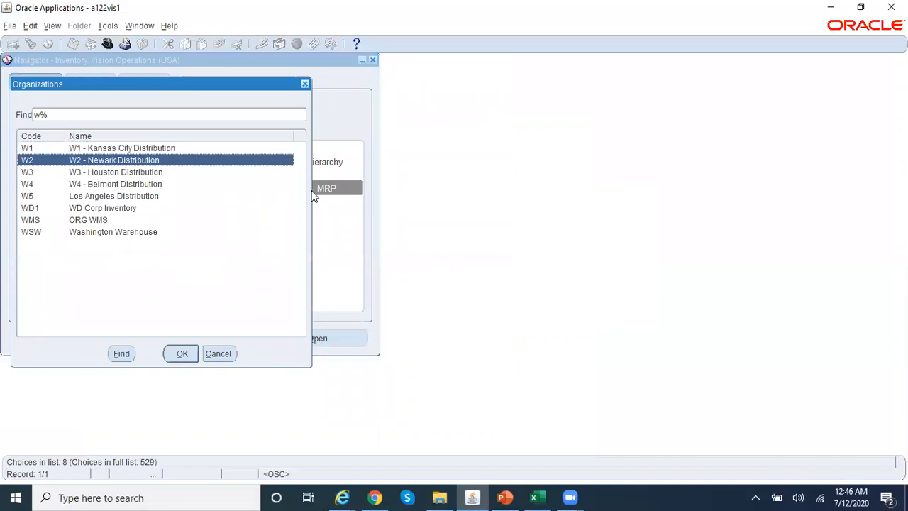
key(Return)
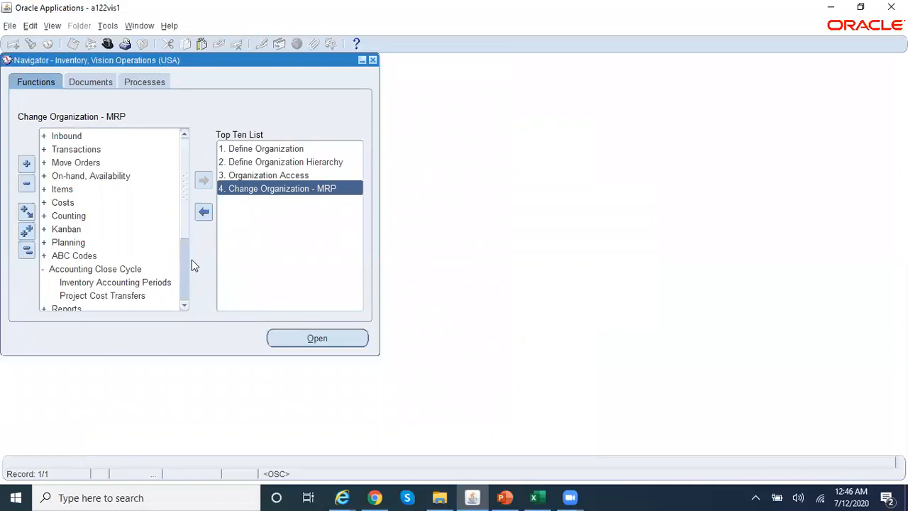
click(157, 283)
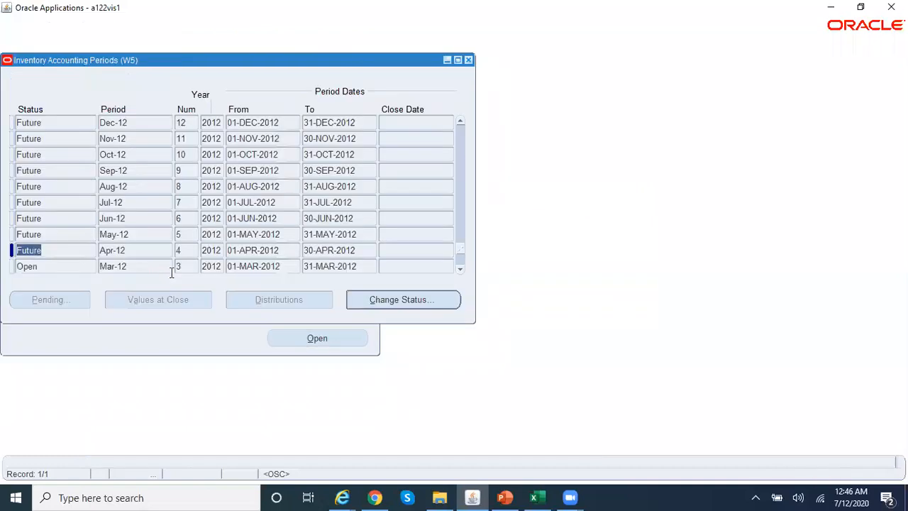
click(63, 268)
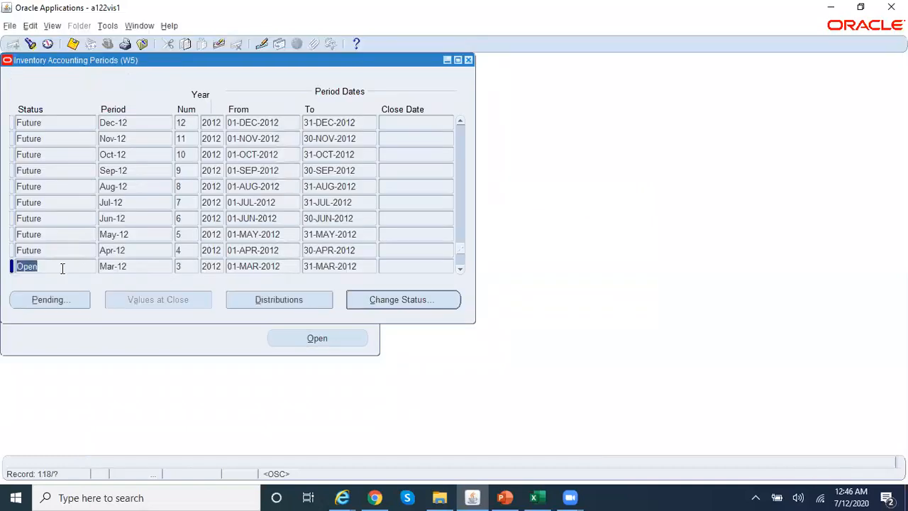
click(136, 266)
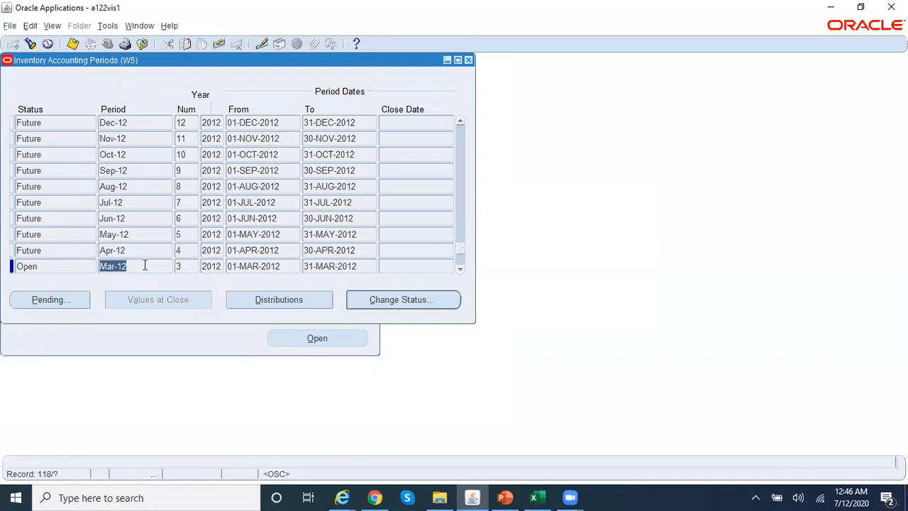
click(460, 269)
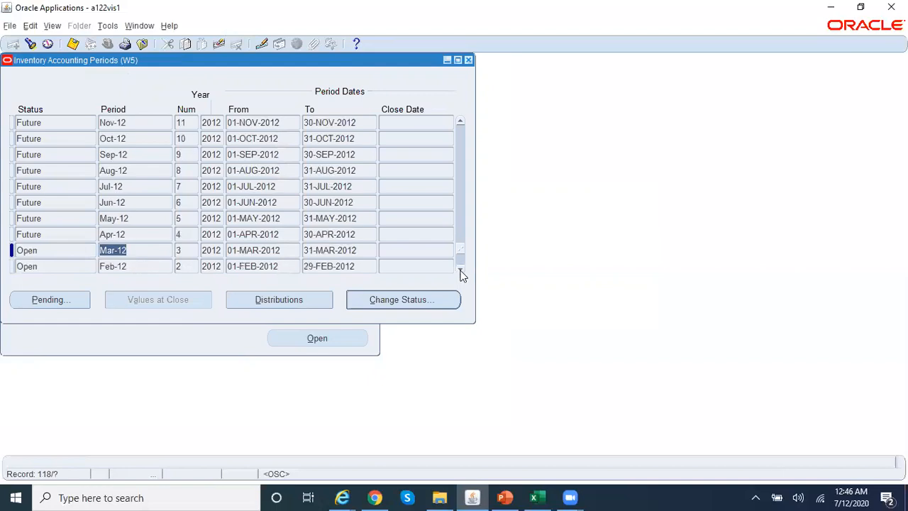
click(533, 497)
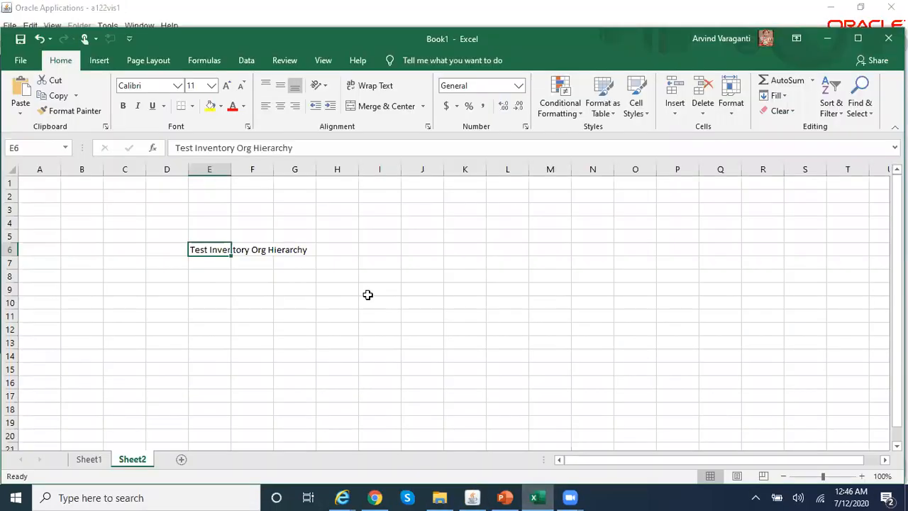
click(97, 463)
click(131, 200)
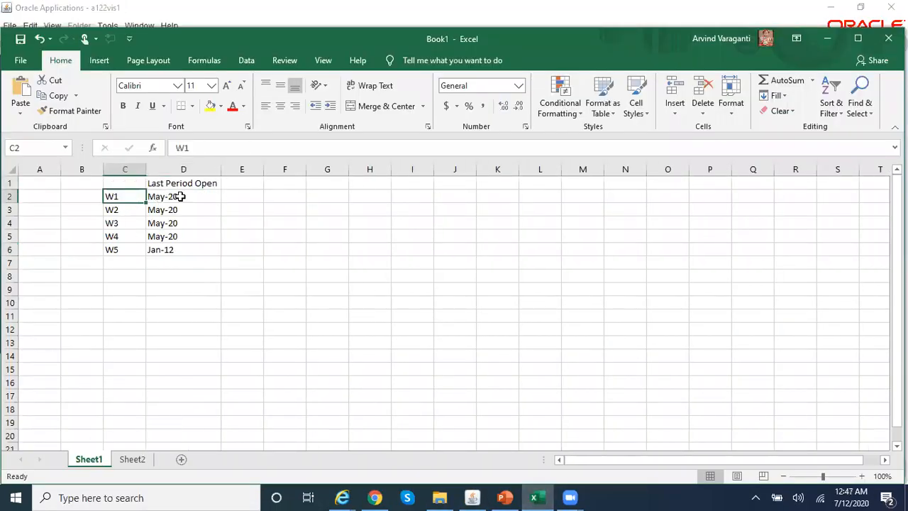
click(178, 198)
click(179, 210)
click(185, 224)
click(187, 238)
click(189, 250)
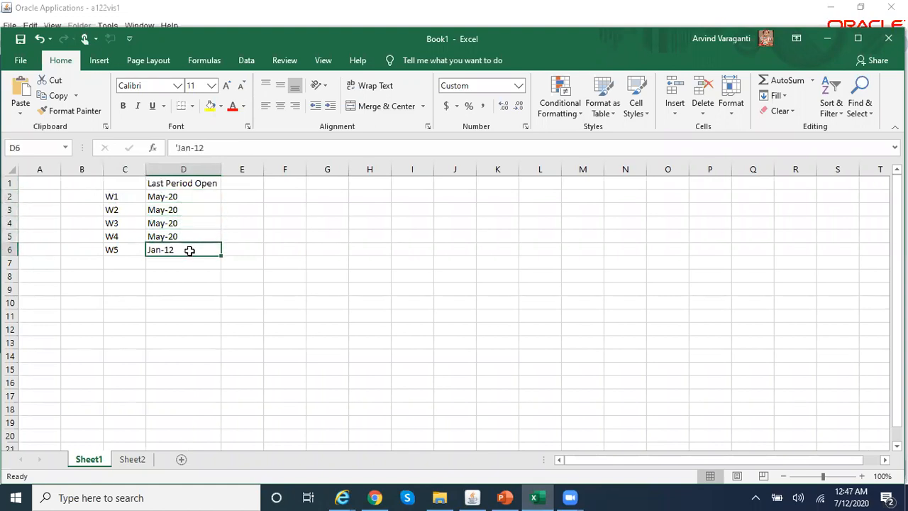
click(305, 247)
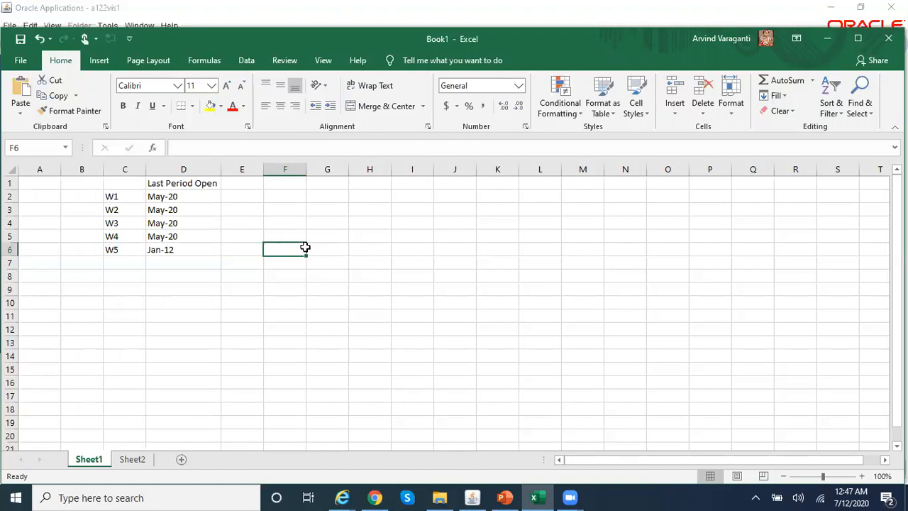
click(188, 197)
drag(188, 197, 194, 251)
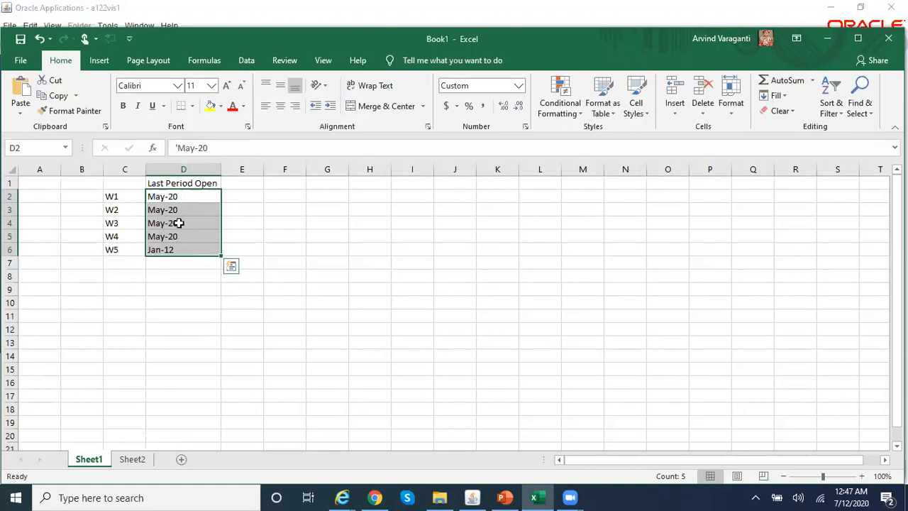
click(198, 199)
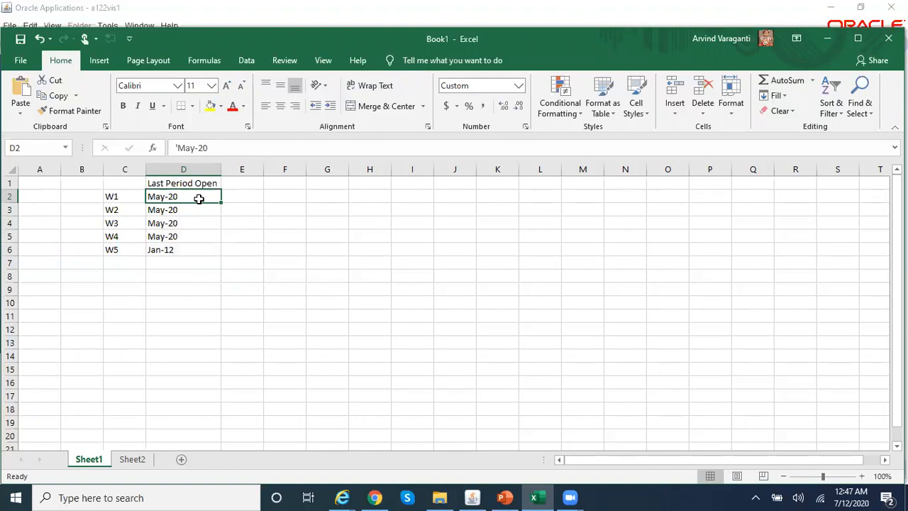
key(Right)
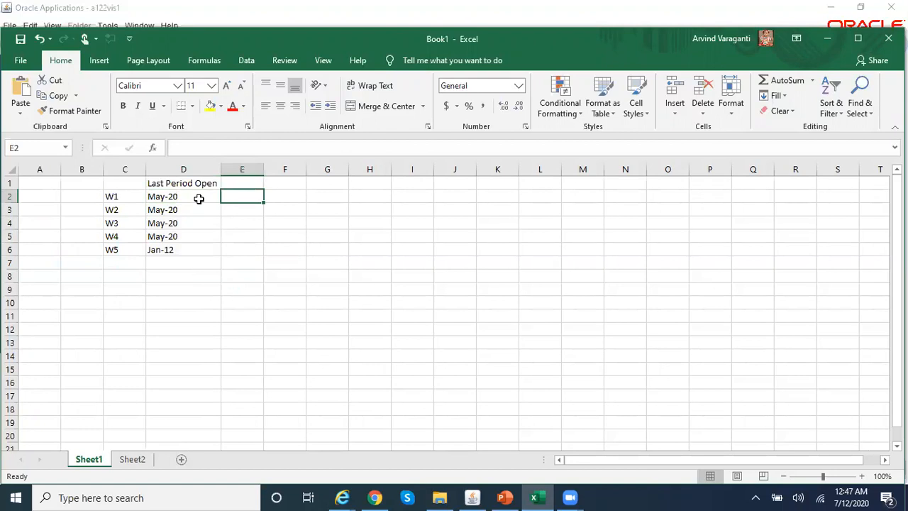
click(199, 200)
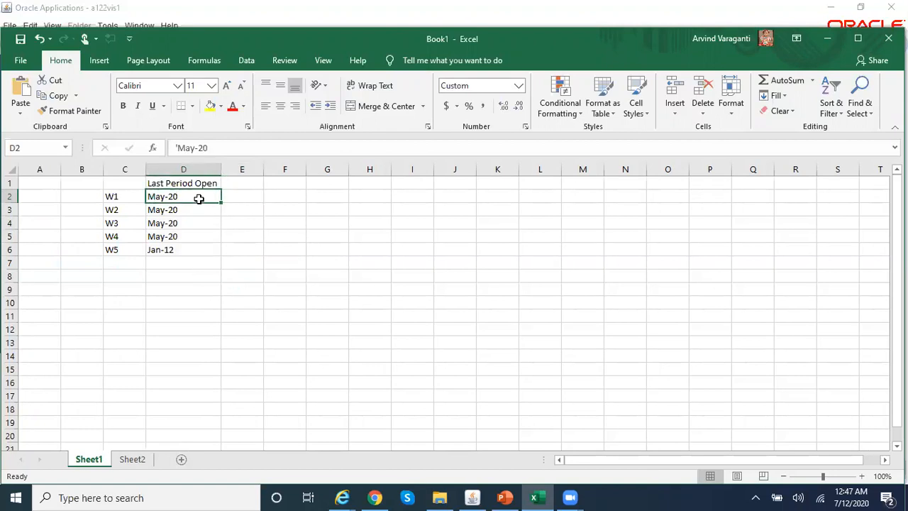
key(Right)
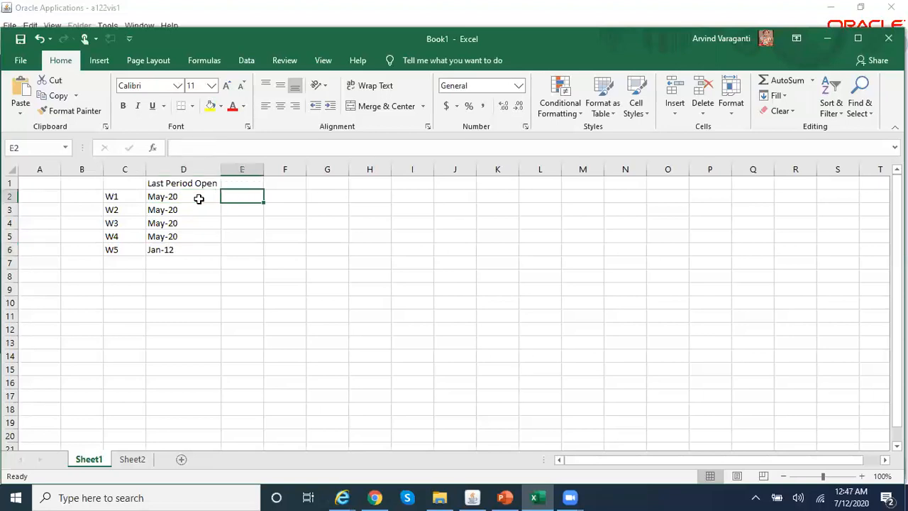
- Enter 'Jun-20 in E2 and copy it down to E3:E6 for warehouses W1–W5
text('Jun)
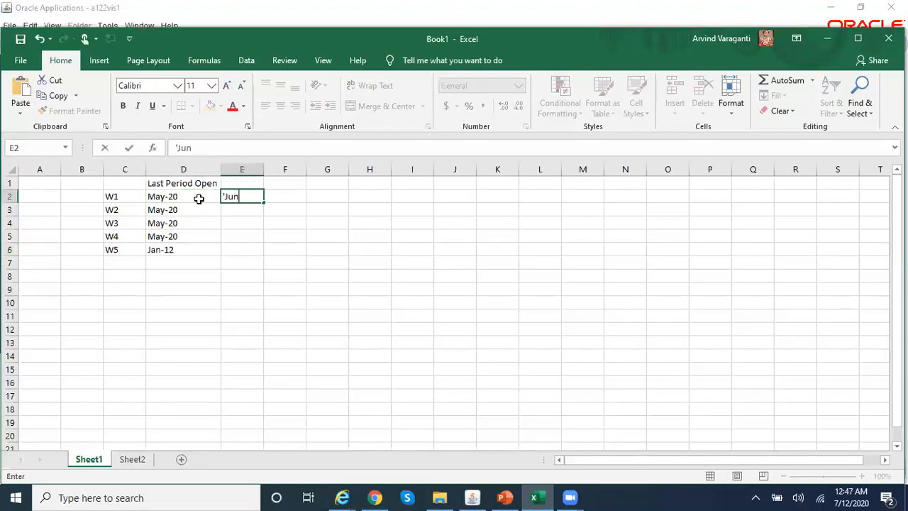
text(-20)
key(Return)
key(Up)
key(ctrl+c)
key(Down)
key(ctrl+v)
key(Down)
key(ctrl+v)
key(Down)
key(ctrl+v)
key(Down)
key(ctrl+v)
key(Escape)
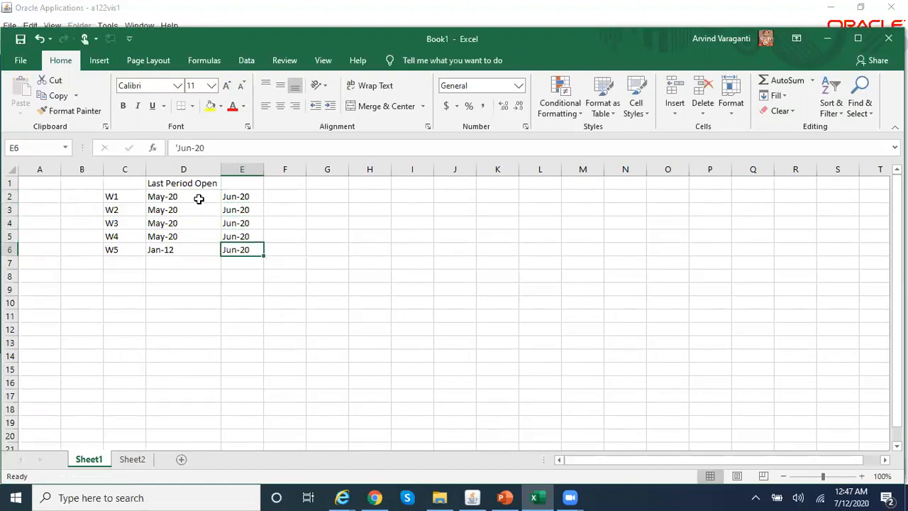
- Compare W5's Jan-12 last open period with the new Jun-20 entries before returning to Oracle
key(Left)
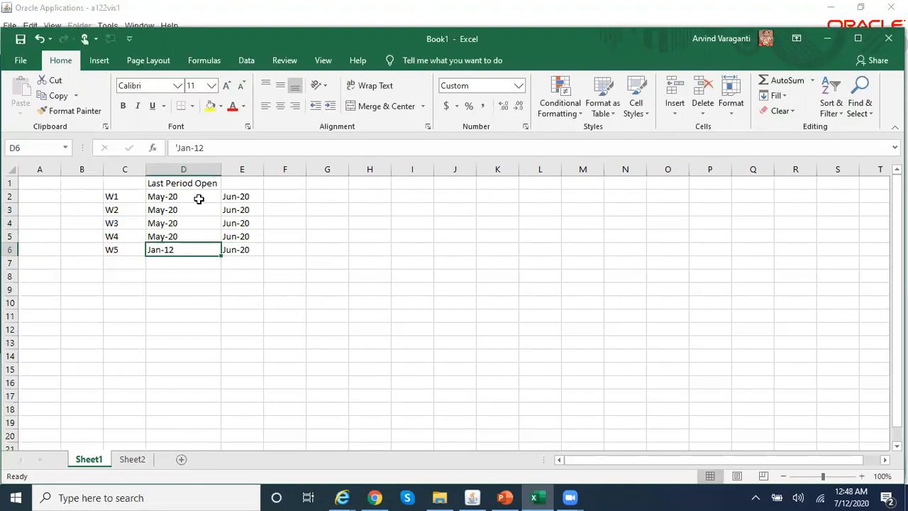
key(Right)
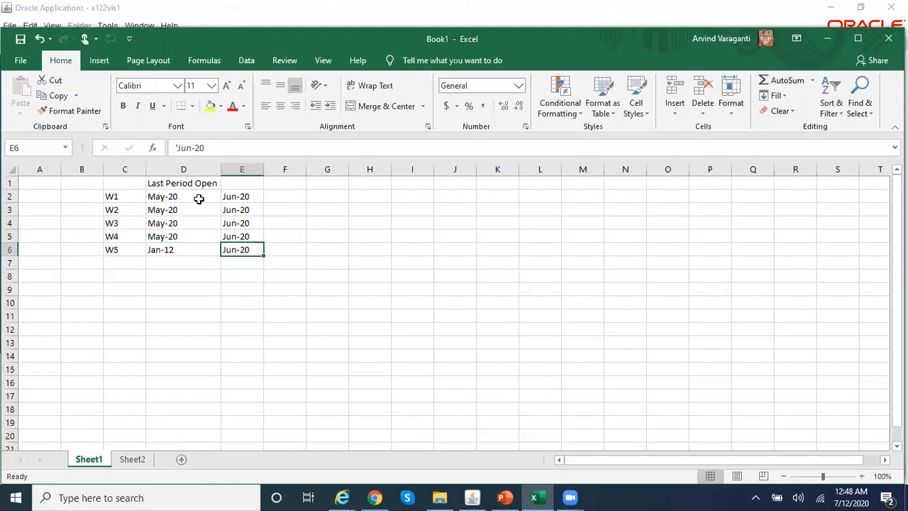
key(Left)
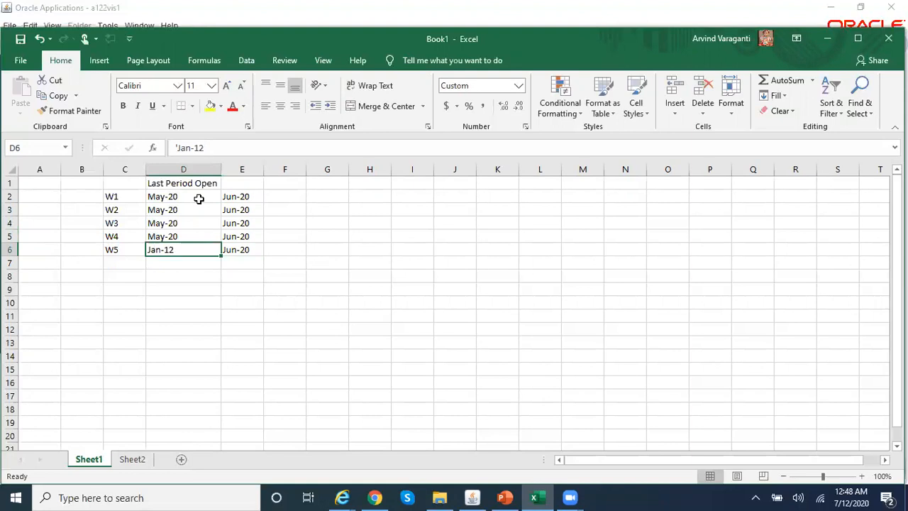
key(Right)
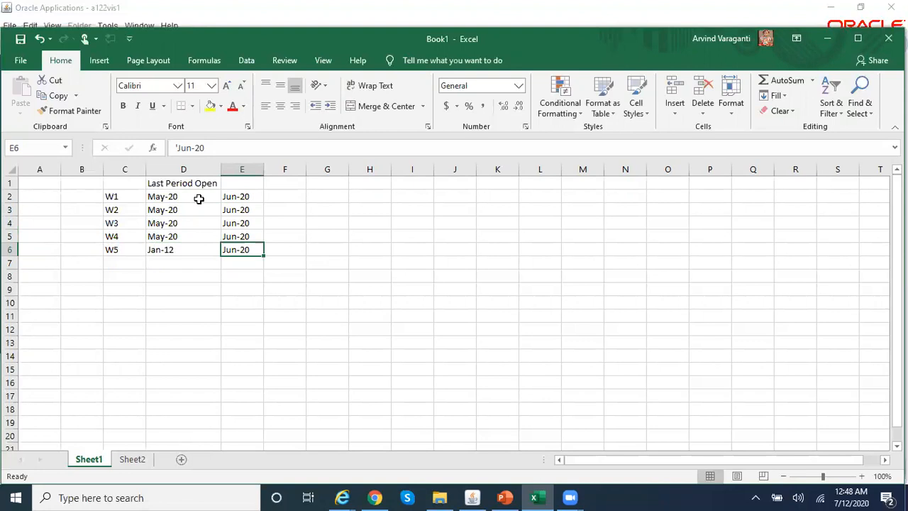
key(Up)
key(Up)
key(Up)
key(Up)
key(Up)
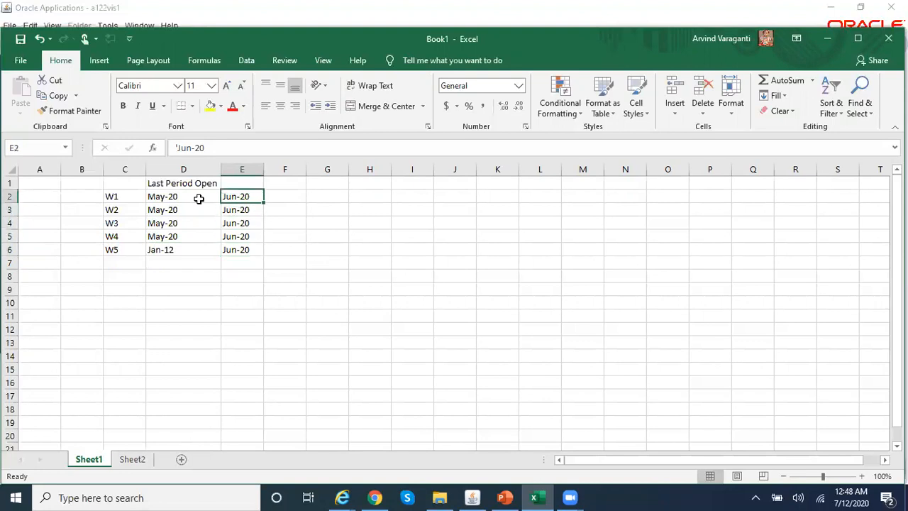
key(Down)
key(Down)
key(Down)
key(Down)
key(Down)
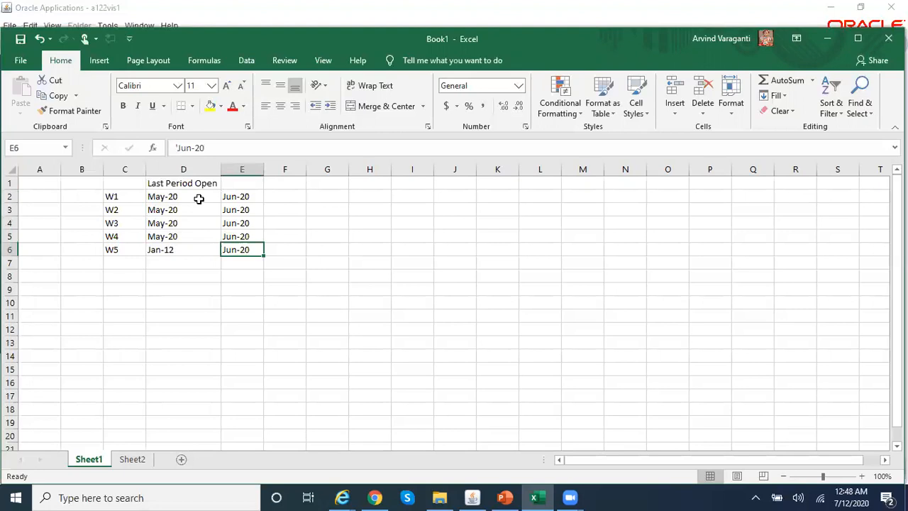
key(Left)
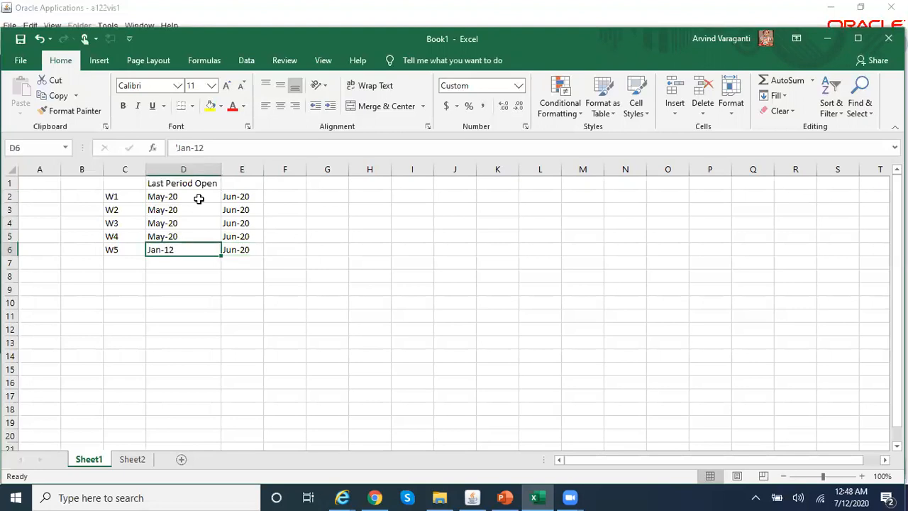
click(469, 496)
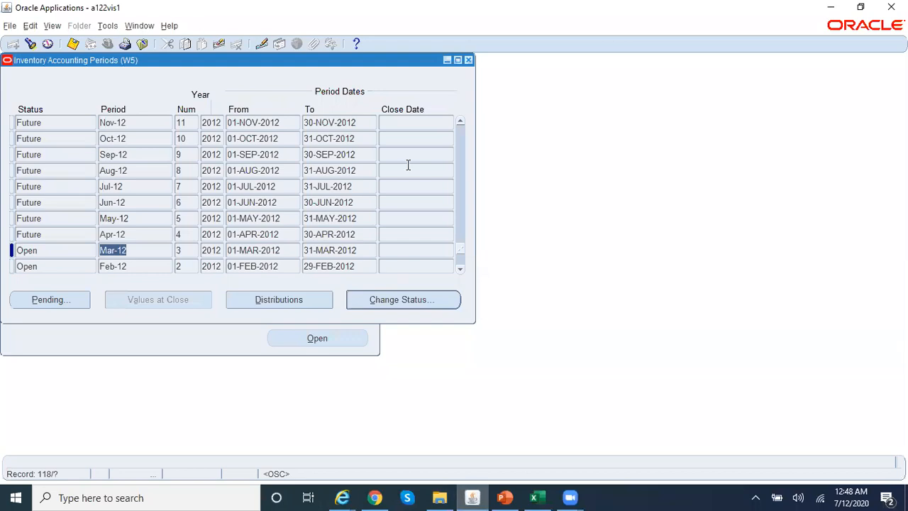
- Close the Inventory Accounting Periods form and start a new concurrent request
click(468, 59)
click(53, 27)
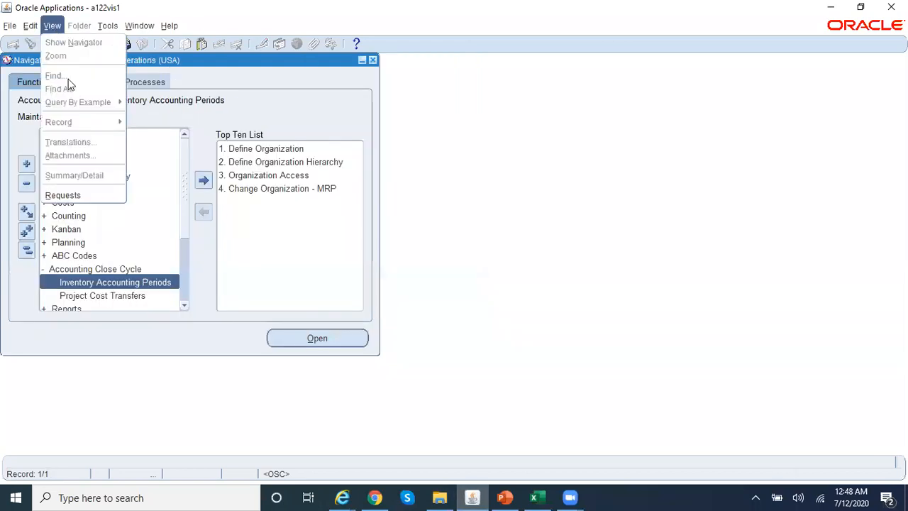
click(114, 199)
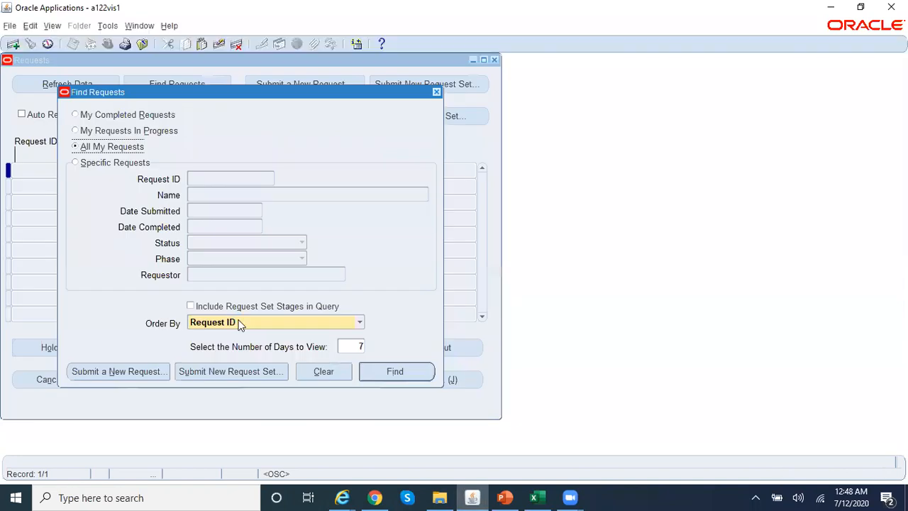
click(146, 372)
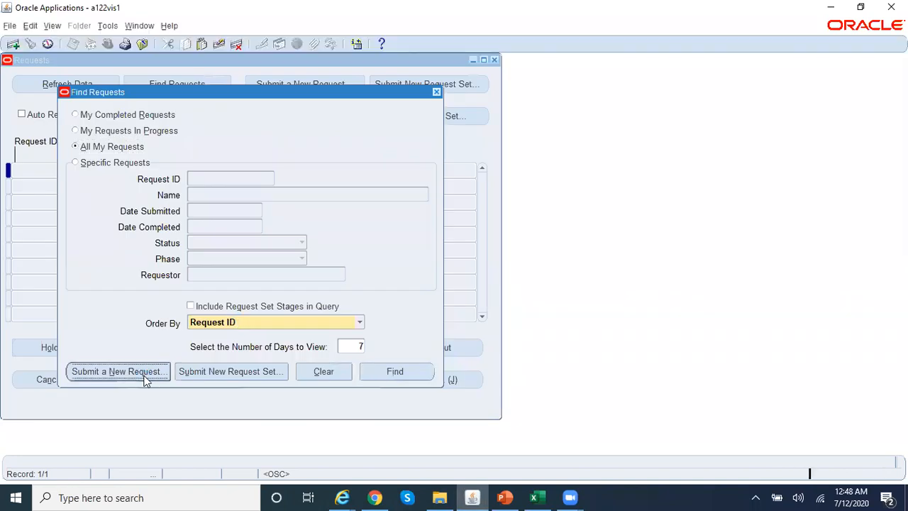
- Choose Open Period Control with origin W1, Test Inventory Org Hierarchy, and 1 period to open
text(Open%Period%)
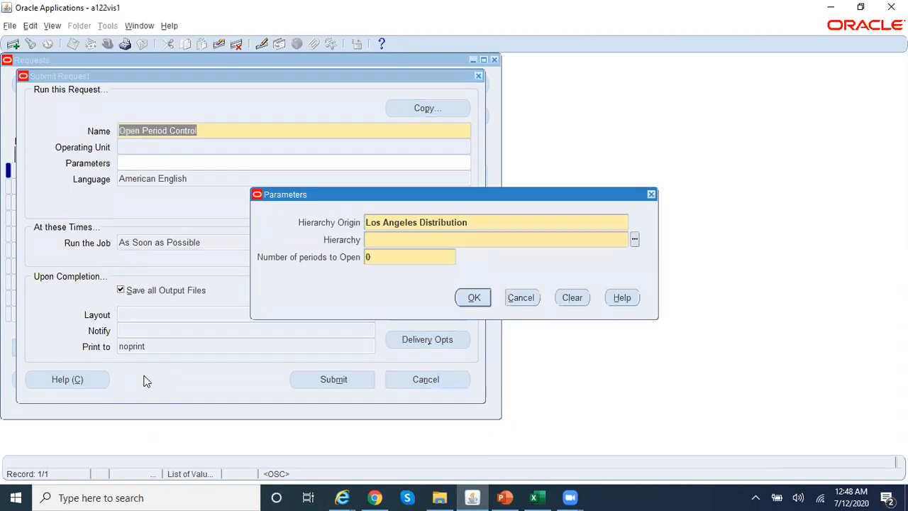
text(w1)
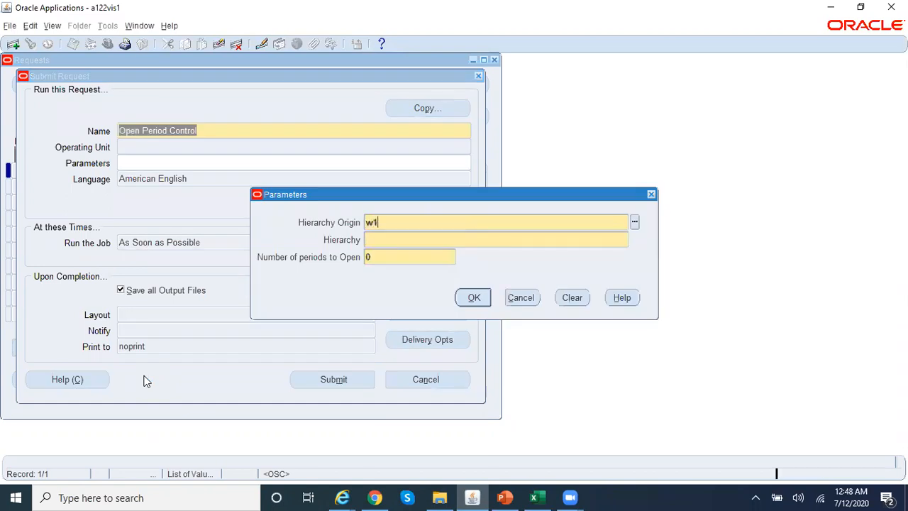
key(Tab)
text(test)
key(Tab)
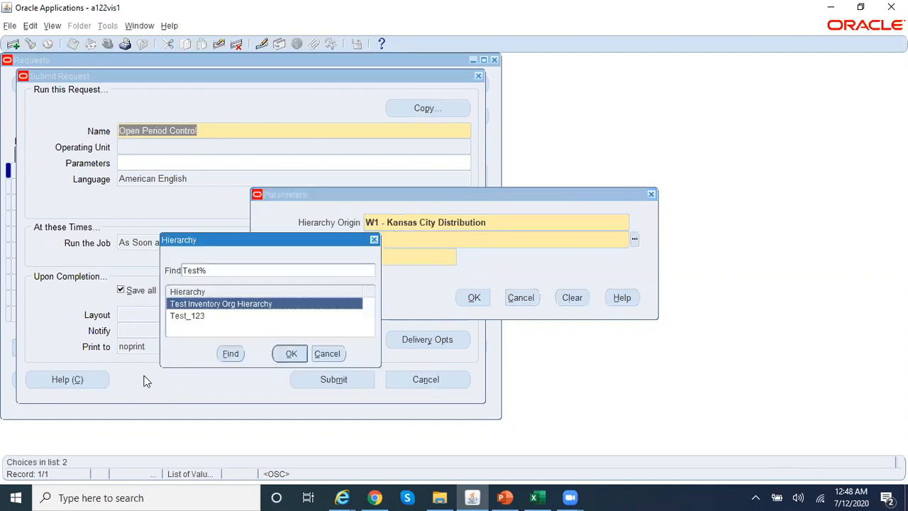
key(Return)
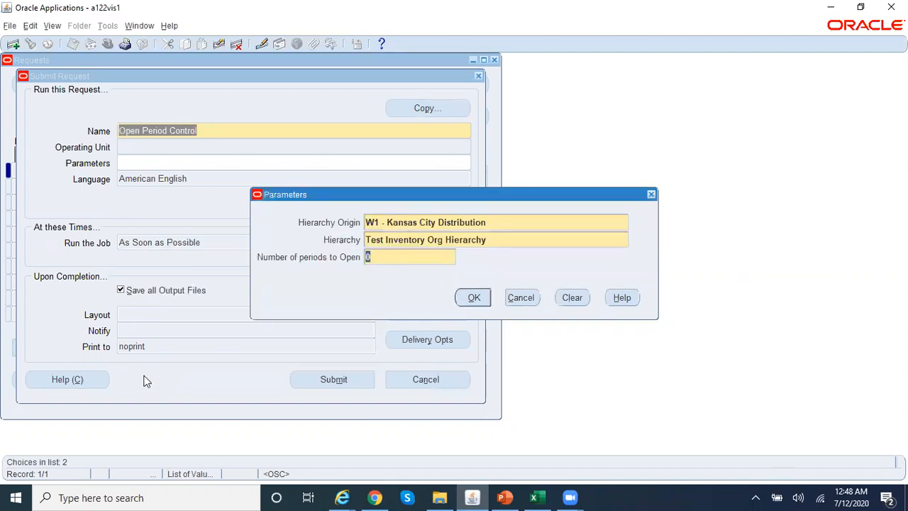
text(1)
key(alt+Tab)
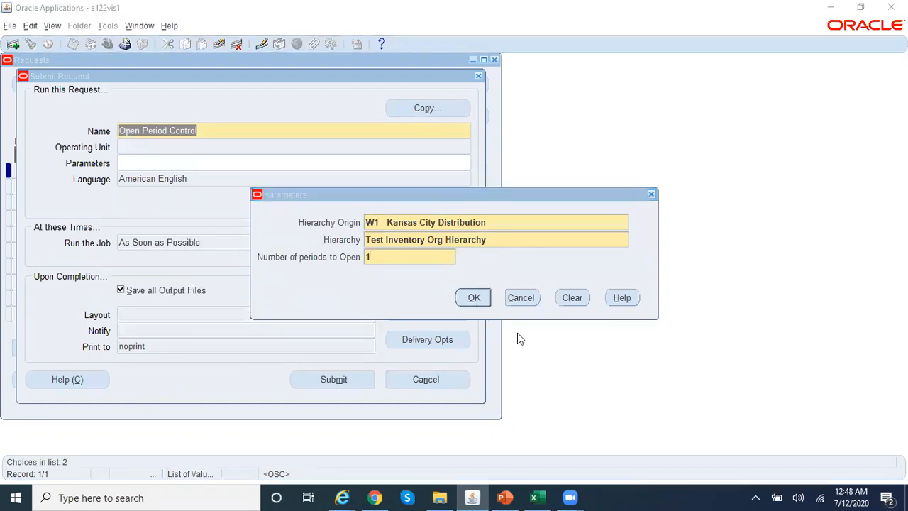
key(Up)
key(Up)
key(Up)
key(Up)
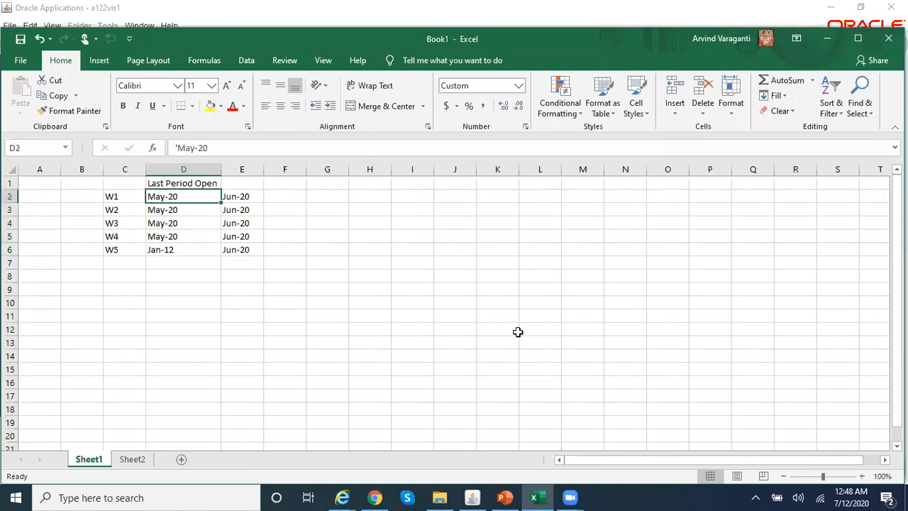
- Review the May-20, Jan-12 and Jun-20 entries for W1–W5 in the period table
key(Right)
key(Down)
key(Down)
key(Down)
key(Down)
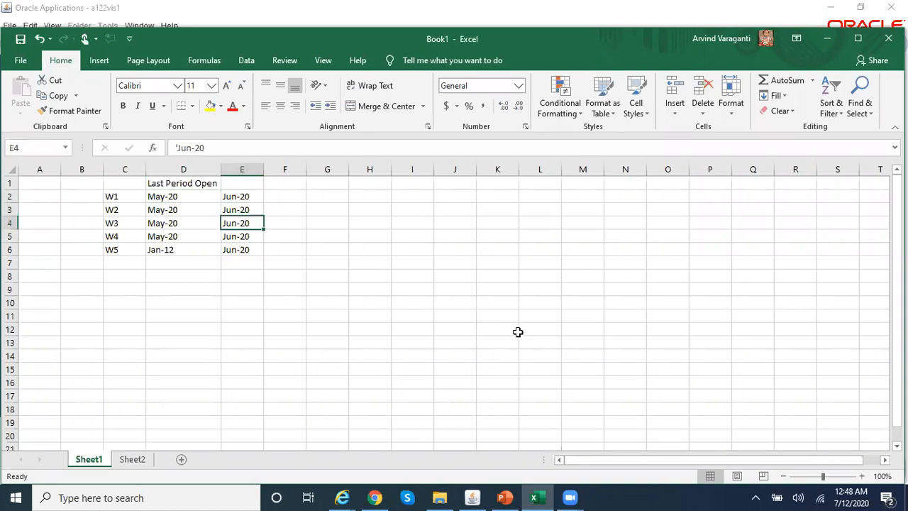
key(Left)
key(Left)
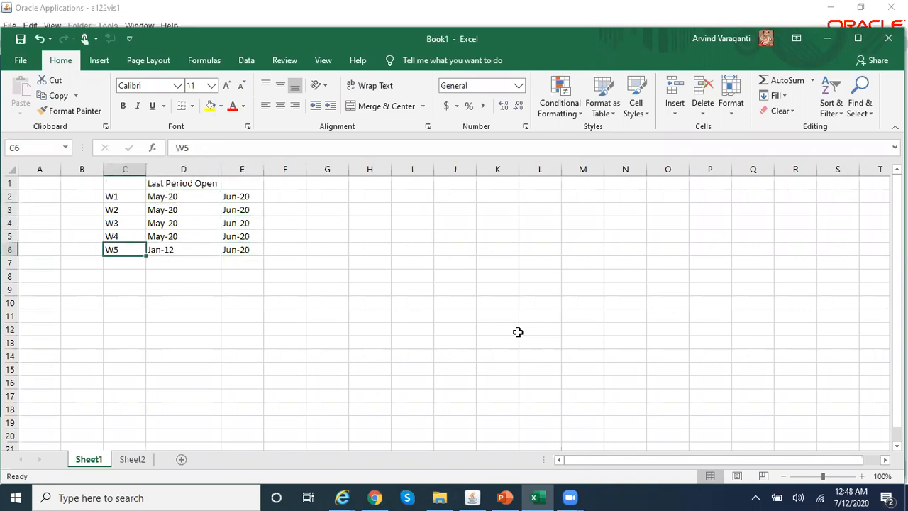
key(Right)
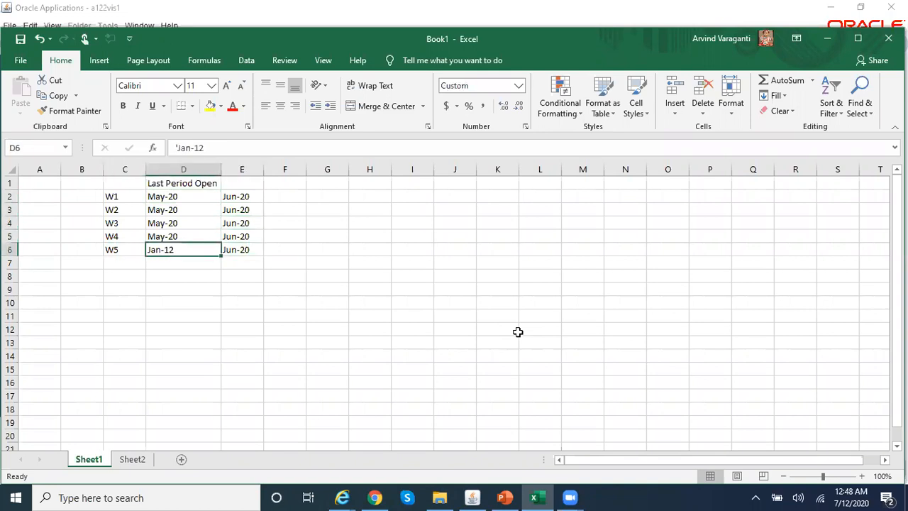
key(Right)
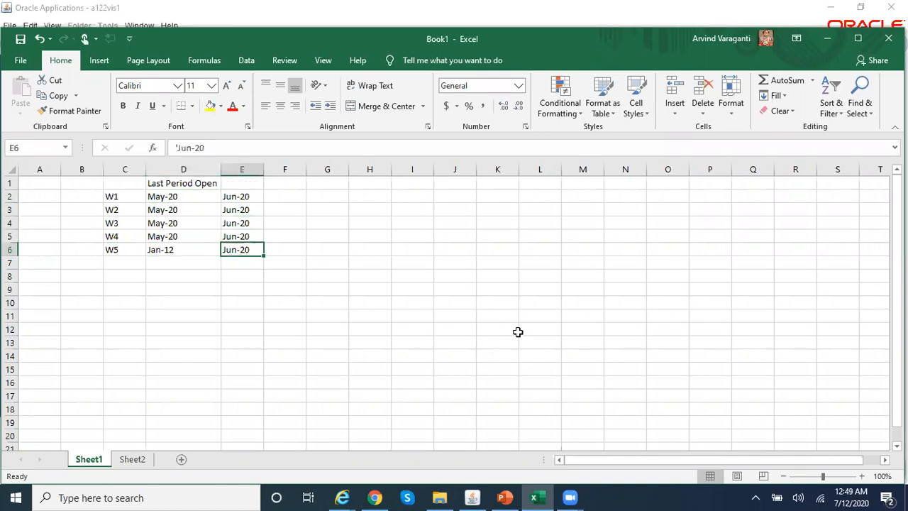
key(Up)
key(Up)
key(Up)
key(Up)
key(Right)
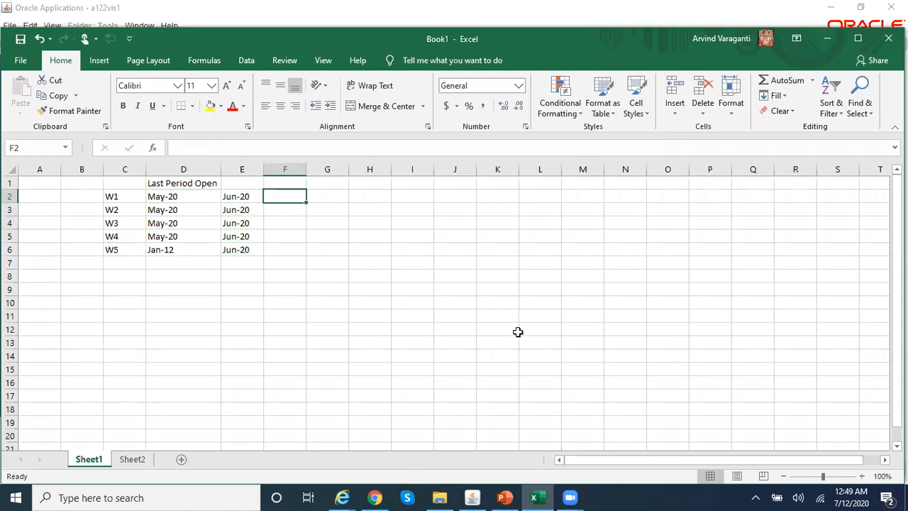
- Enter 'Jul-20 as text in F2 and copy it down through F6
text(Jul-20)
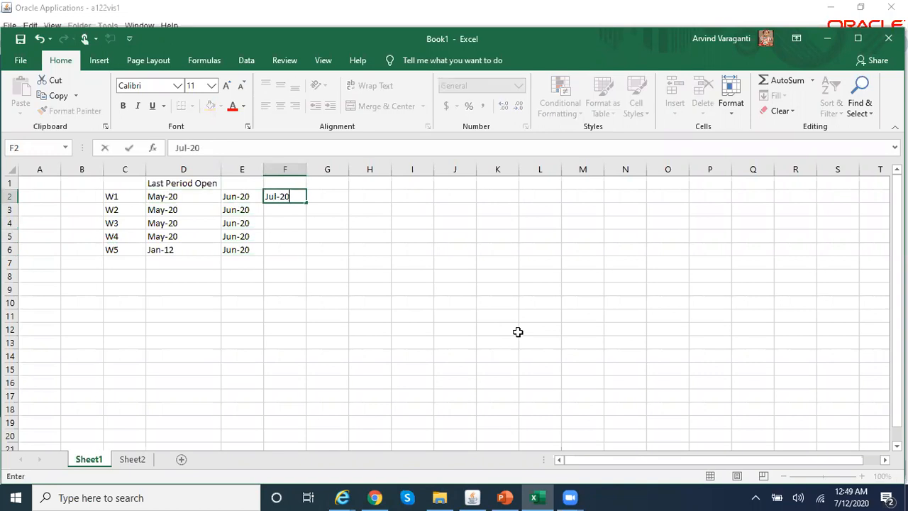
key(Return)
key(Up)
text('Jul-20)
key(Return)
key(Up)
key(ctrl+c)
key(Down)
key(ctrl+v)
key(Down)
key(ctrl+v)
key(Down)
key(ctrl+v)
key(Down)
key(ctrl+v)
key(Escape)
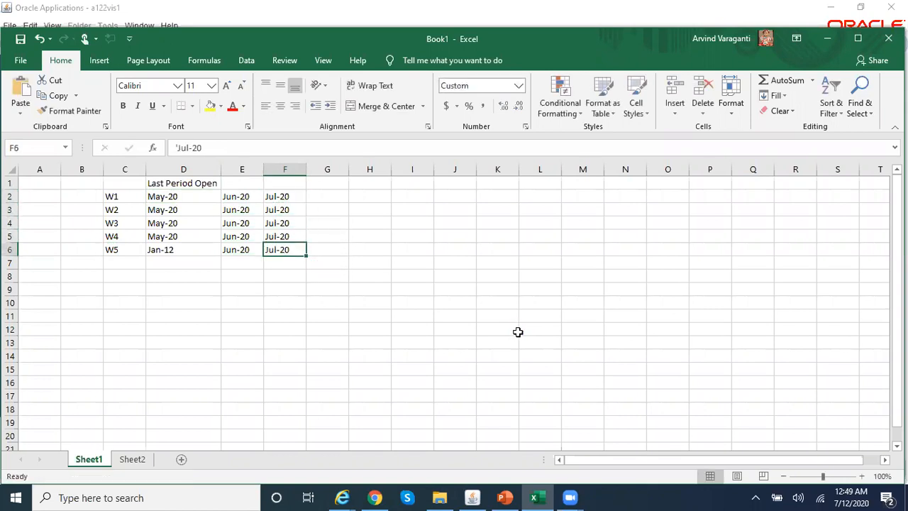
- Clear W5's Jun-20 entry in E6
key(Left)
key(Delete)
key(Left)
key(Right)
key(Right)
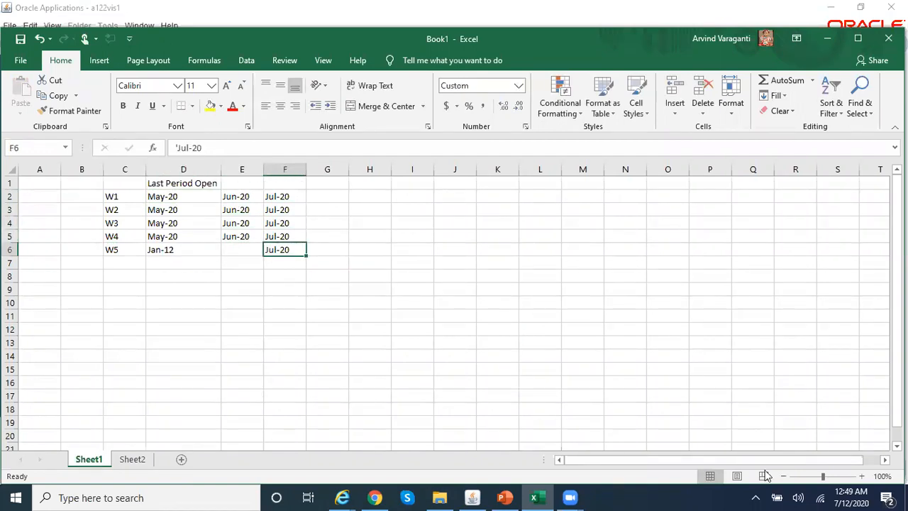
click(471, 497)
- Submit the Open Period Control request with 2 periods, decline another submission, and close the log window
text(2)
click(463, 303)
click(360, 380)
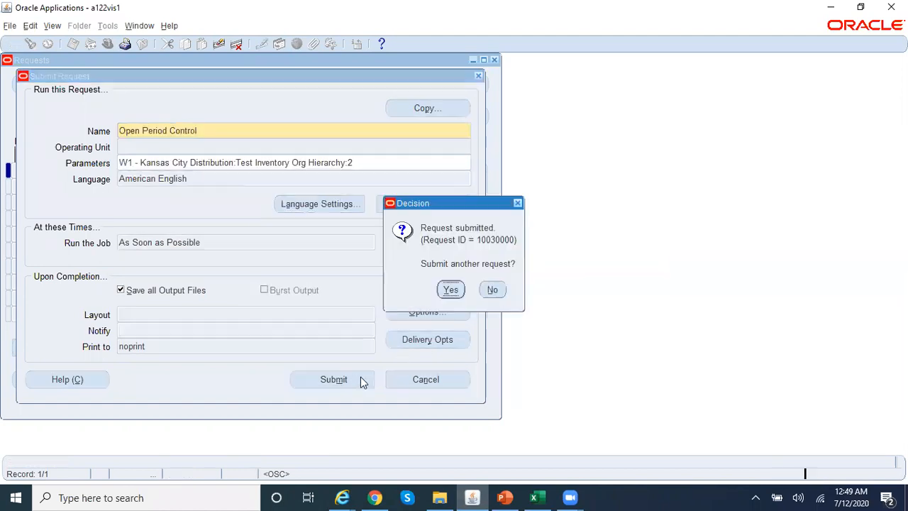
click(493, 289)
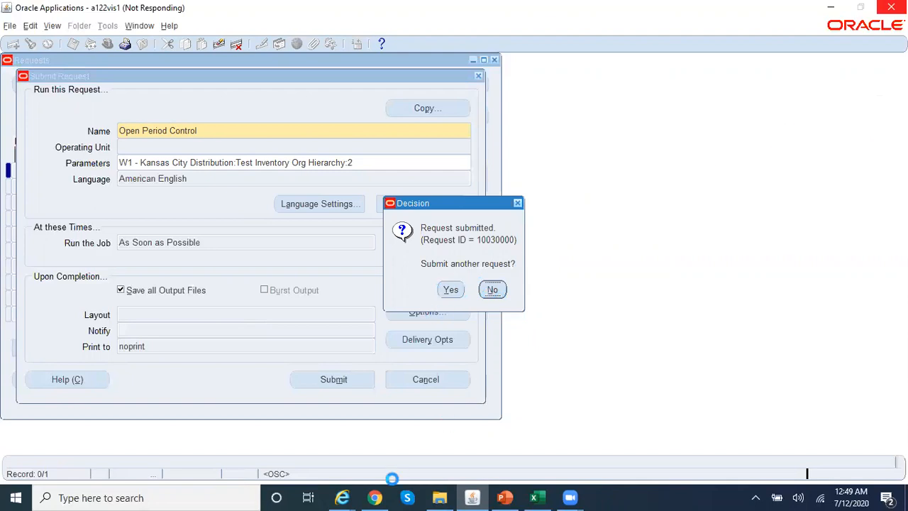
mouse_move(342, 497)
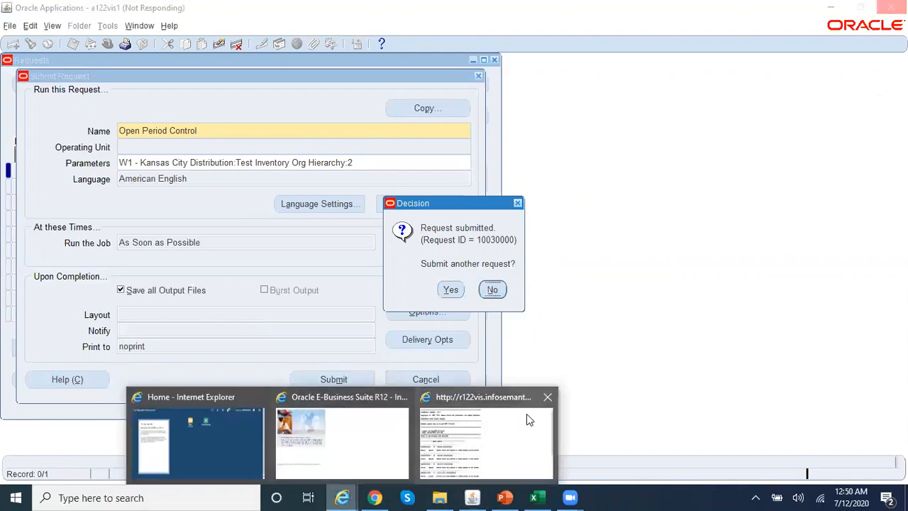
click(549, 400)
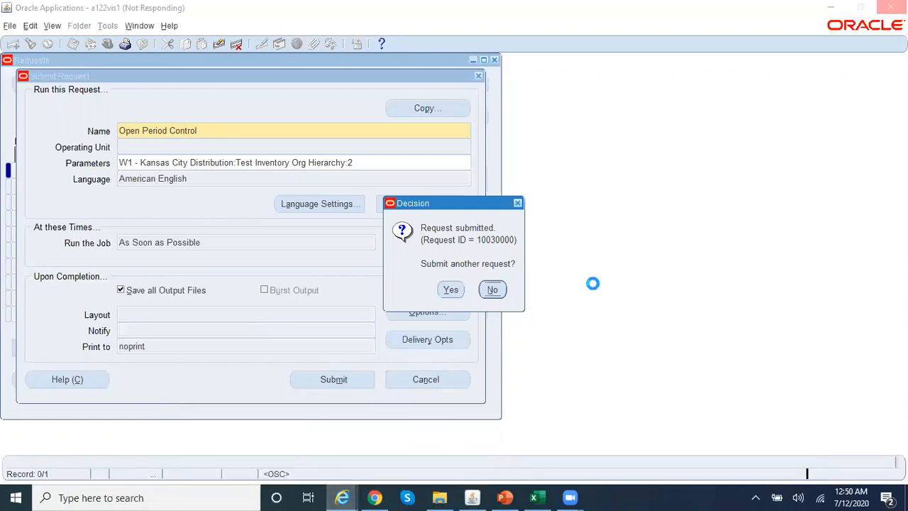
- End the unresponsive Internet Explorer process in Task Manager
right_click(689, 496)
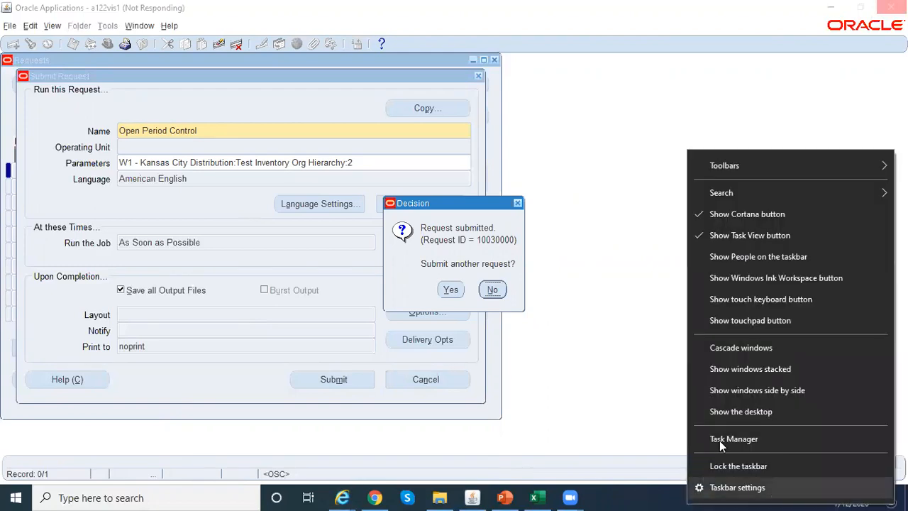
click(730, 436)
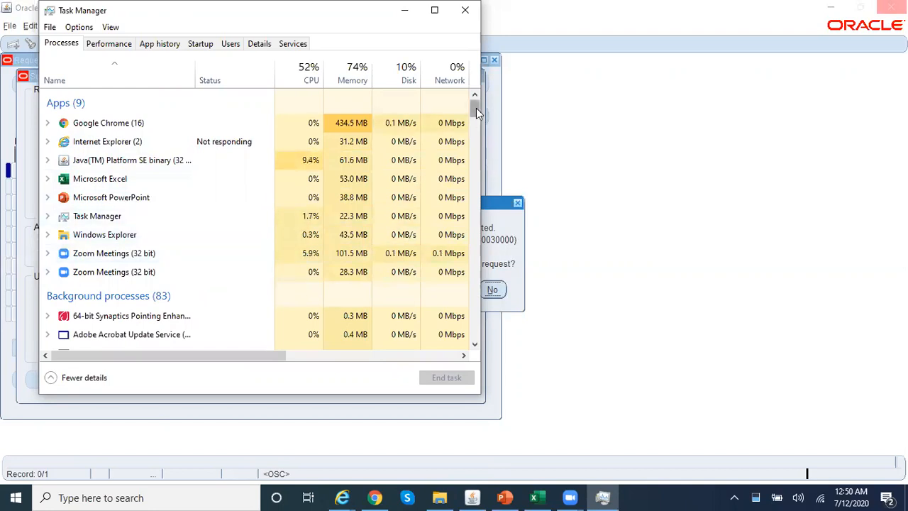
click(164, 142)
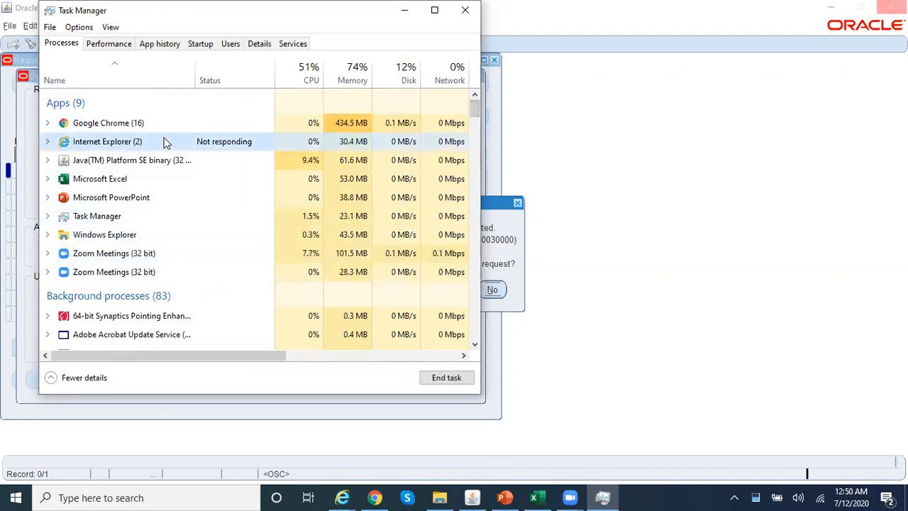
click(444, 379)
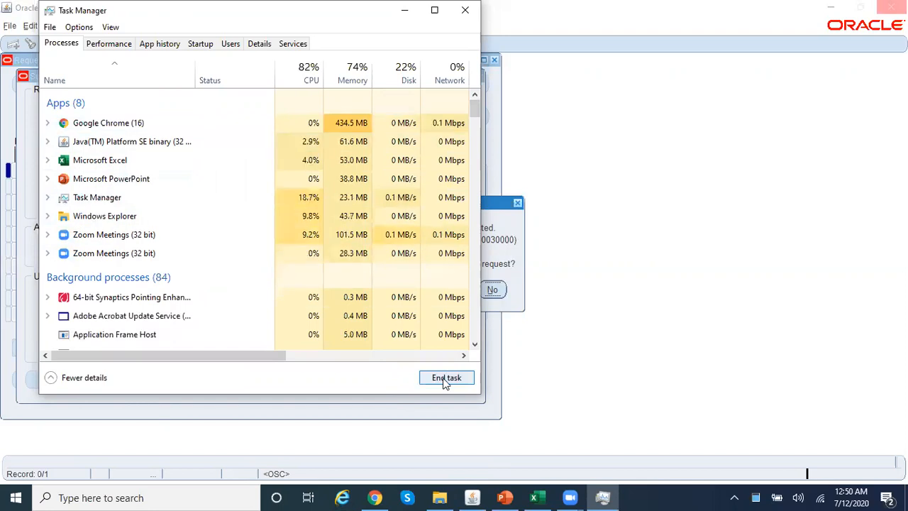
click(466, 11)
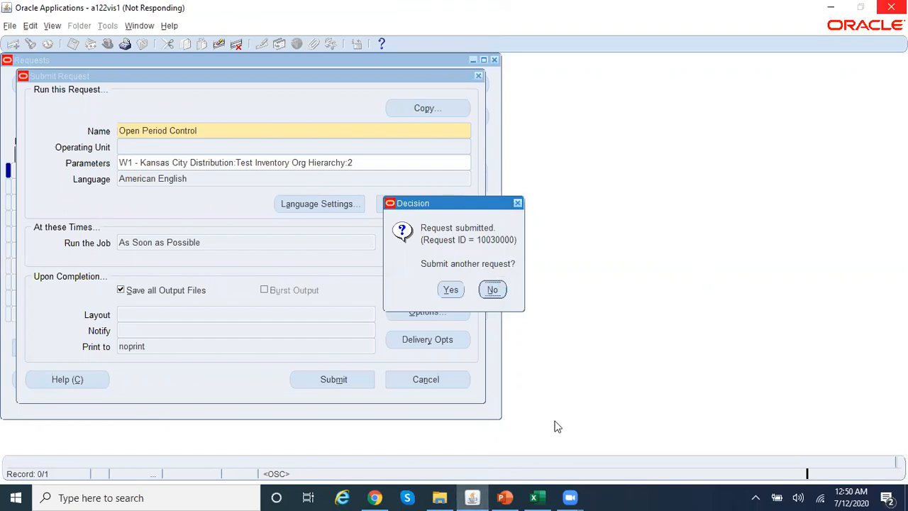
- End the hung Java(TM) Platform SE binary process in Task Manager
right_click(643, 497)
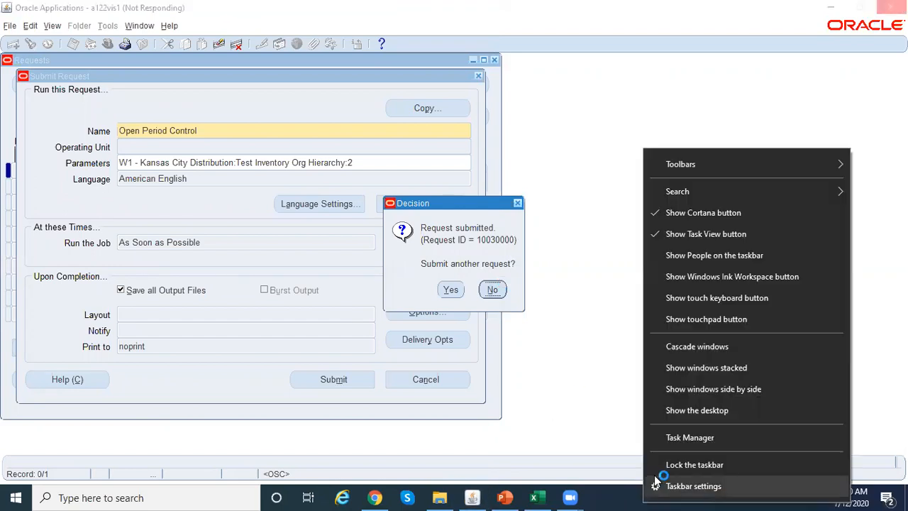
click(687, 438)
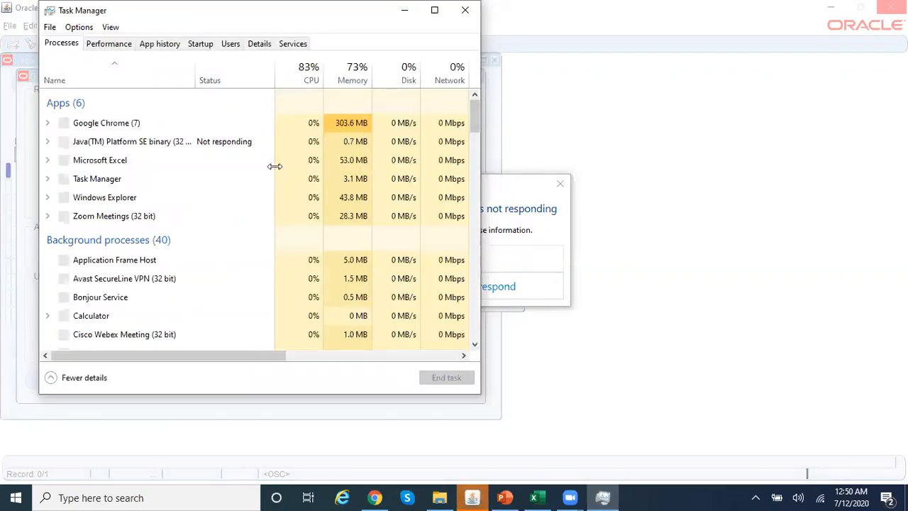
click(239, 146)
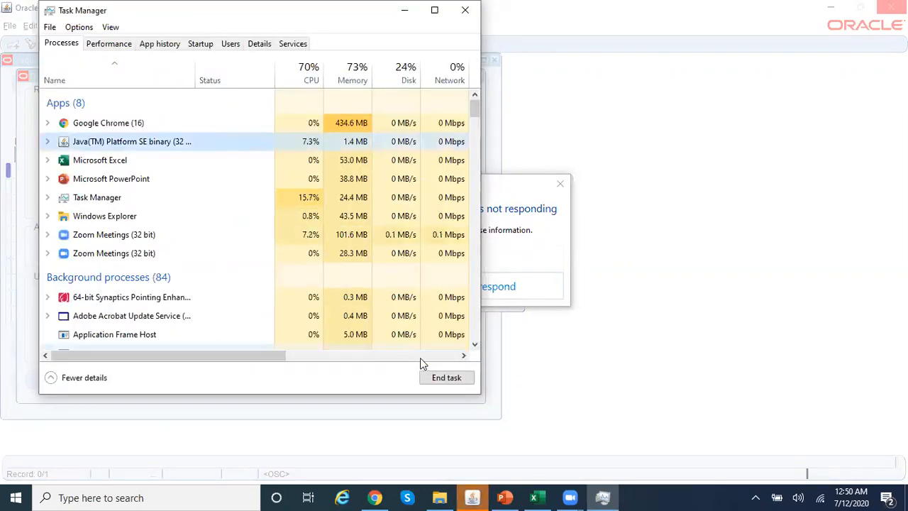
click(457, 379)
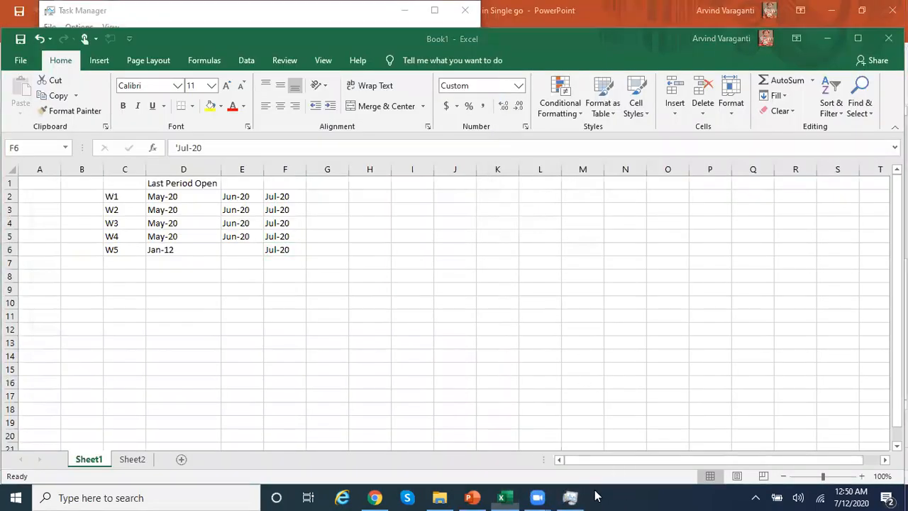
- Close Task Manager, load the Oracle R12 login page, and sign in with the user name and password
click(569, 497)
click(464, 10)
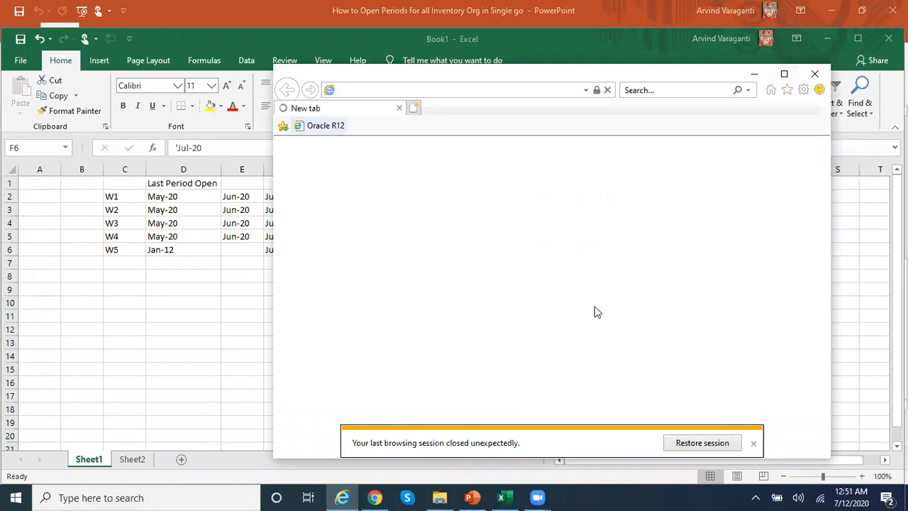
click(333, 127)
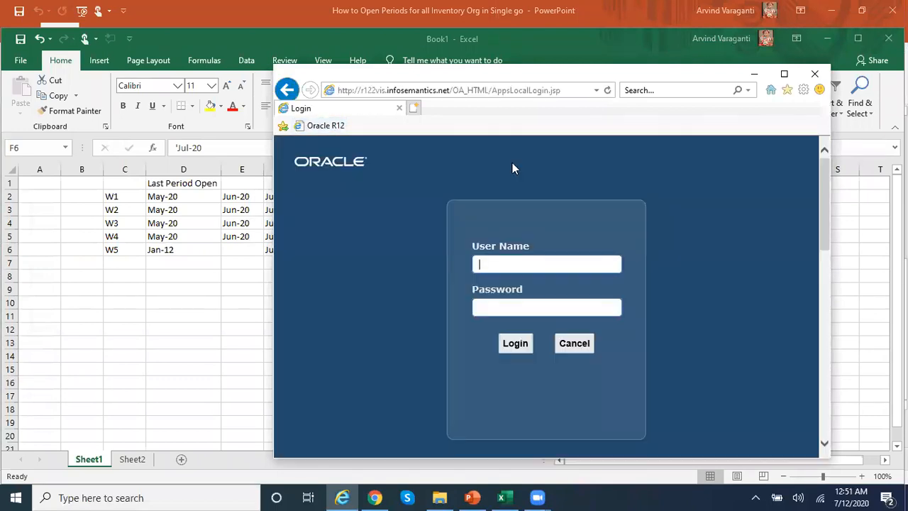
double_click(370, 72)
text(ARVIND)
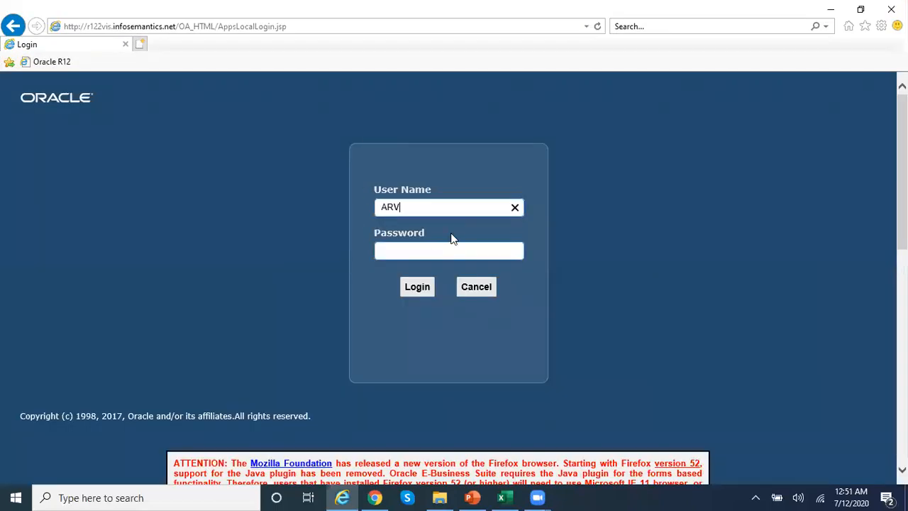
text(.V0118)
key(Tab)
text(welcome123)
key(Return)
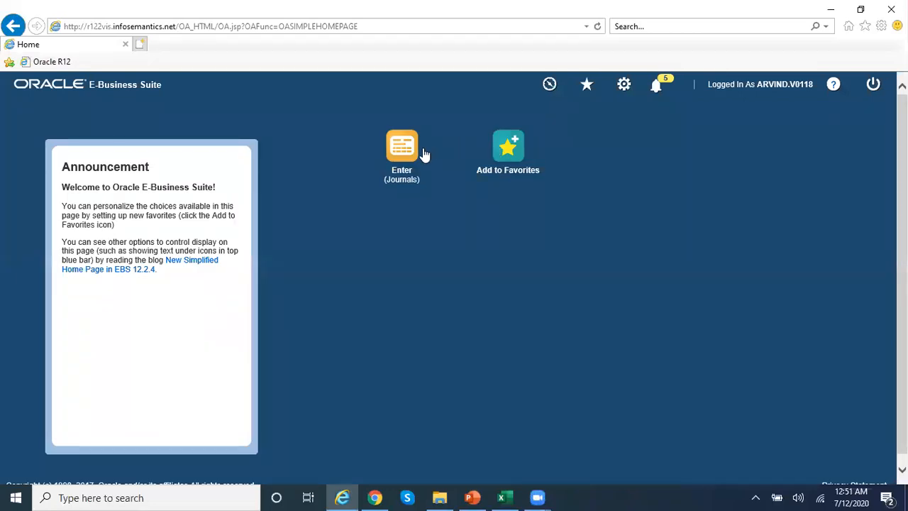
- Launch the Enter Journals form, then close it to reveal the Navigator
click(412, 155)
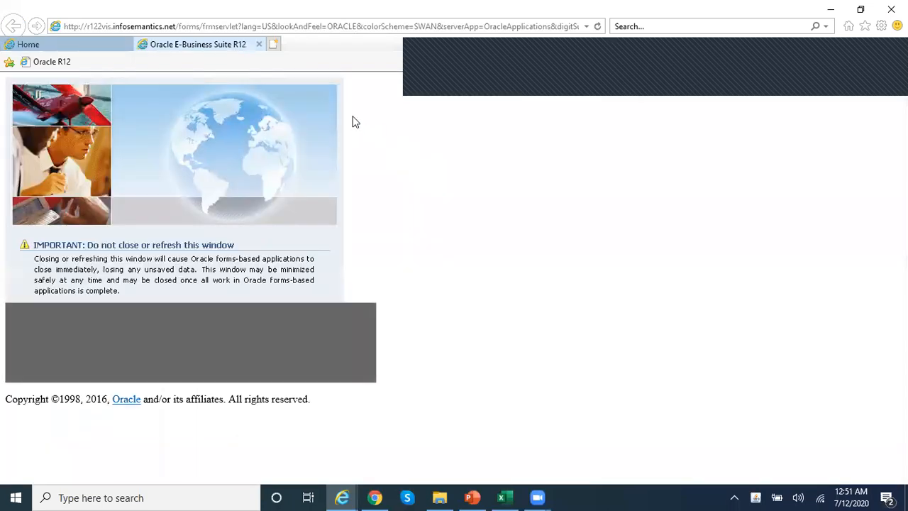
click(319, 10)
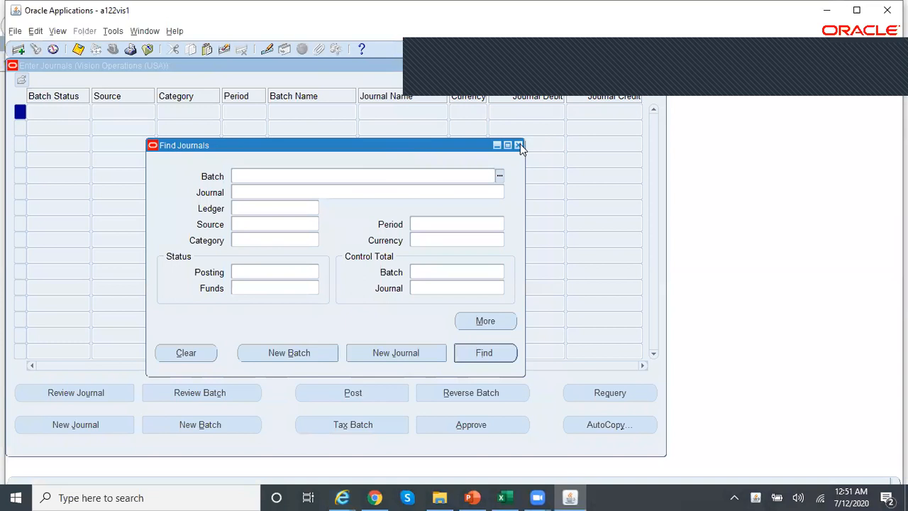
click(518, 145)
drag(354, 65, 356, 173)
click(660, 172)
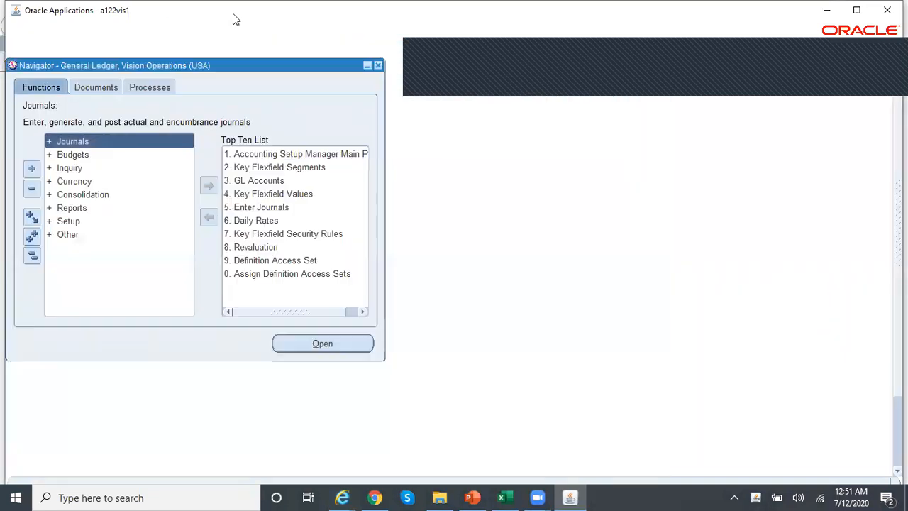
- Switch responsibility to Inventory, Vision Operations (USA)
click(112, 51)
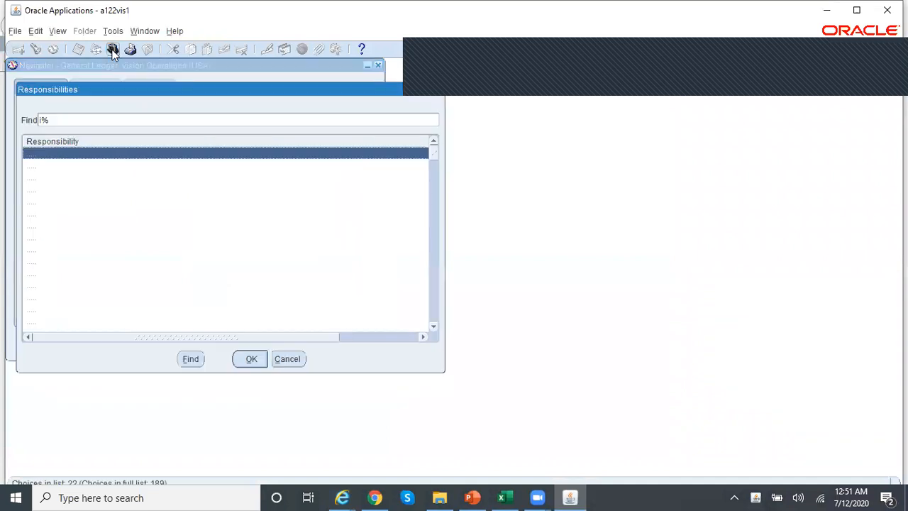
key(Down)
key(Down)
key(Down)
key(Down)
key(Down)
key(Down)
key(Down)
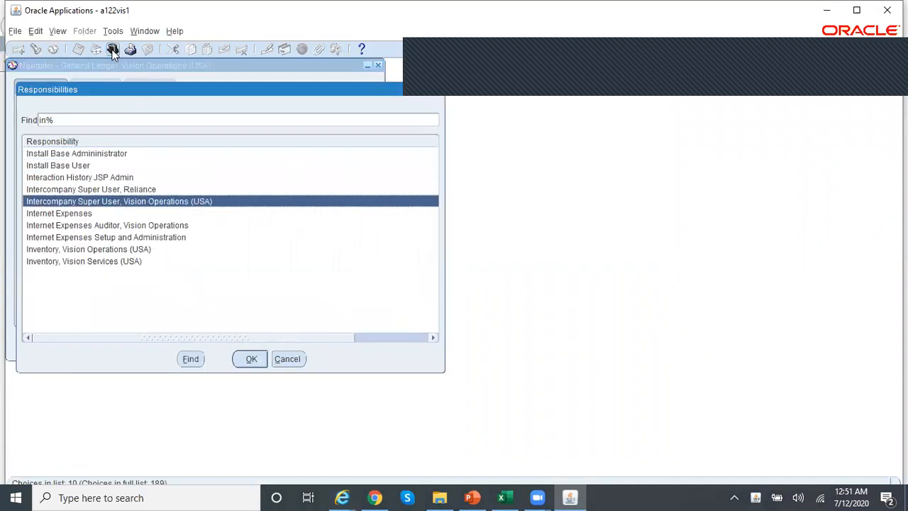
key(Down)
key(Return)
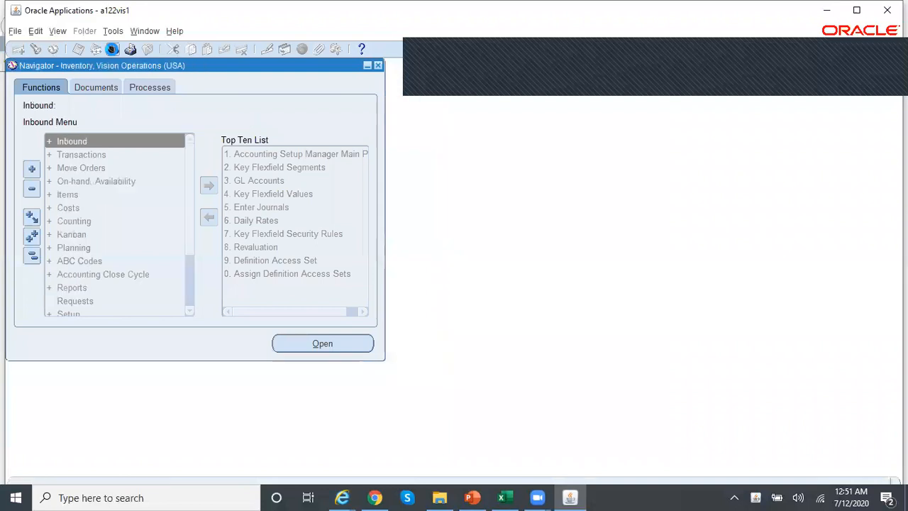
- Find all submitted requests in the Requests window
click(57, 31)
click(119, 201)
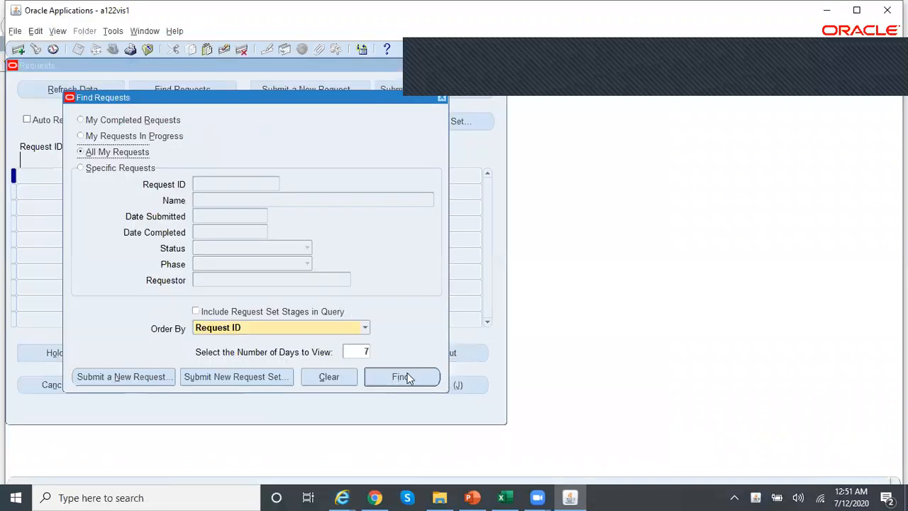
click(405, 377)
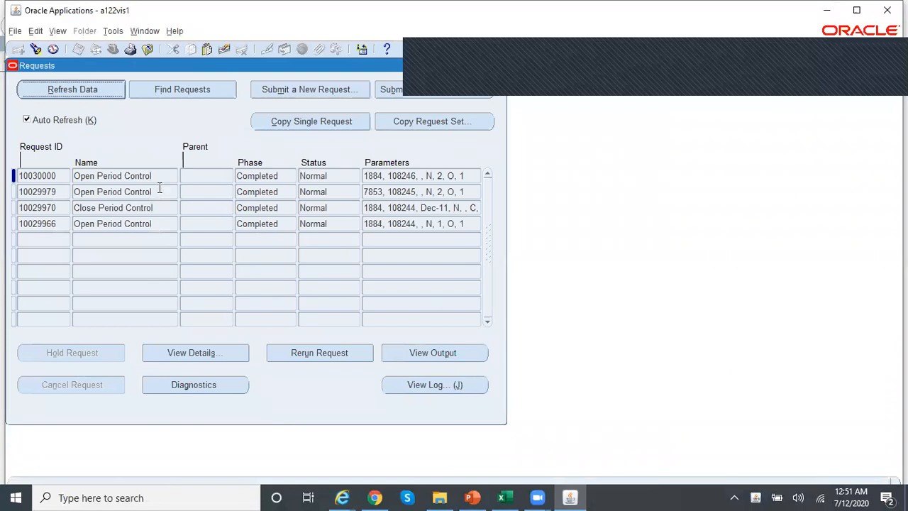
click(159, 175)
click(477, 385)
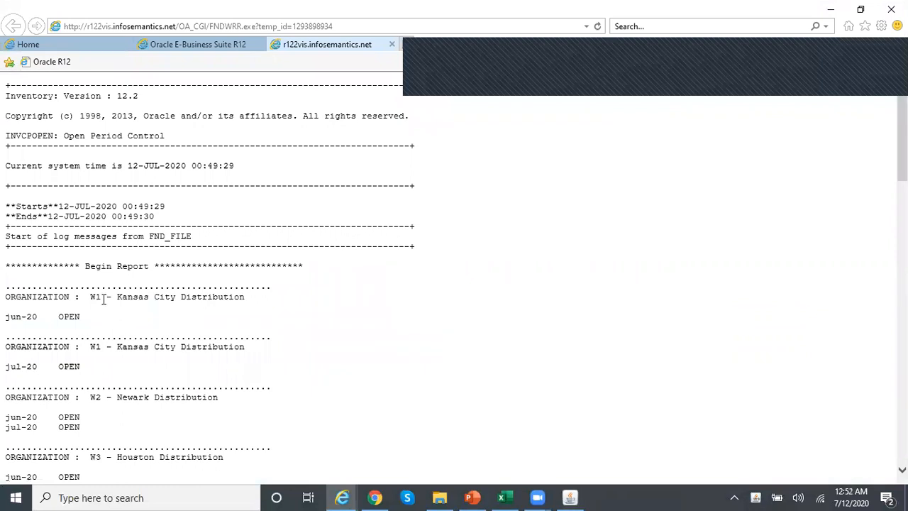
drag(103, 298, 81, 298)
click(37, 318)
drag(65, 363, 81, 367)
click(106, 409)
scroll(454, 276, down, 3)
drag(902, 165, 902, 194)
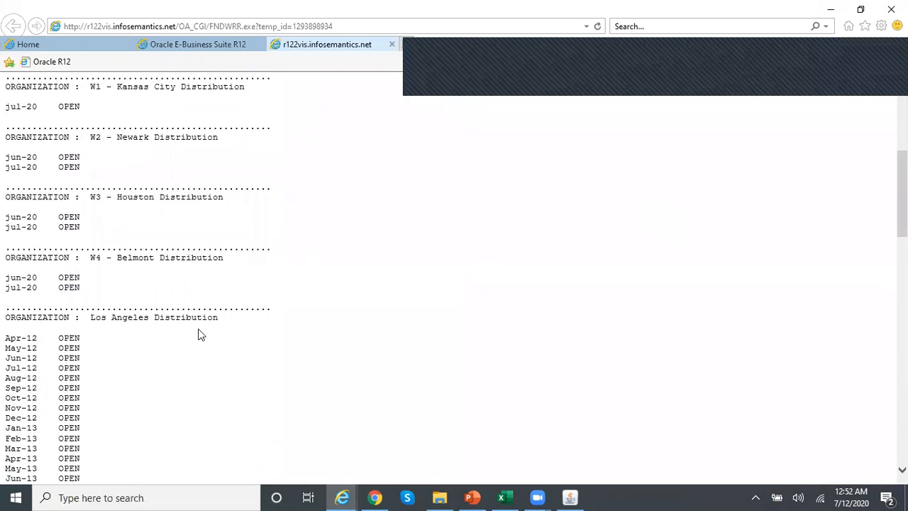
- Change W5's last open period in D6 from Jan-12 to 'Mar-12
click(503, 498)
click(182, 250)
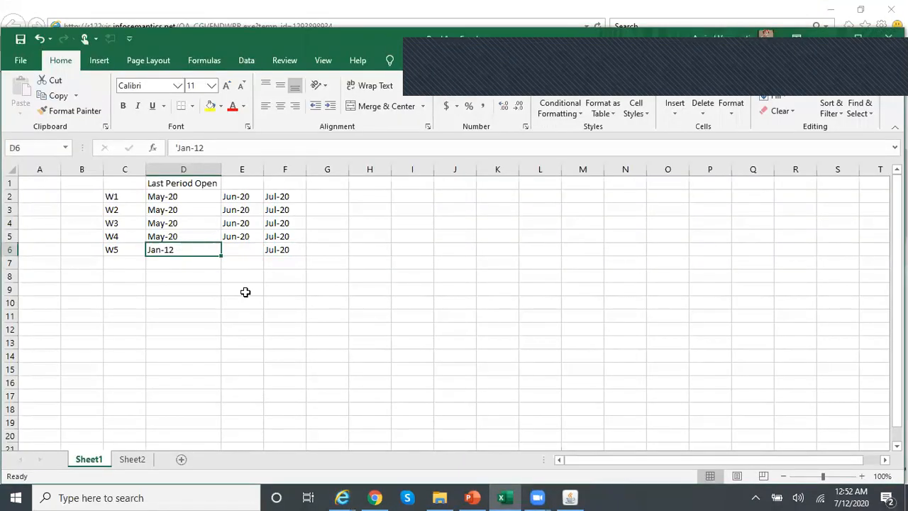
text('Apr-12)
key(Return)
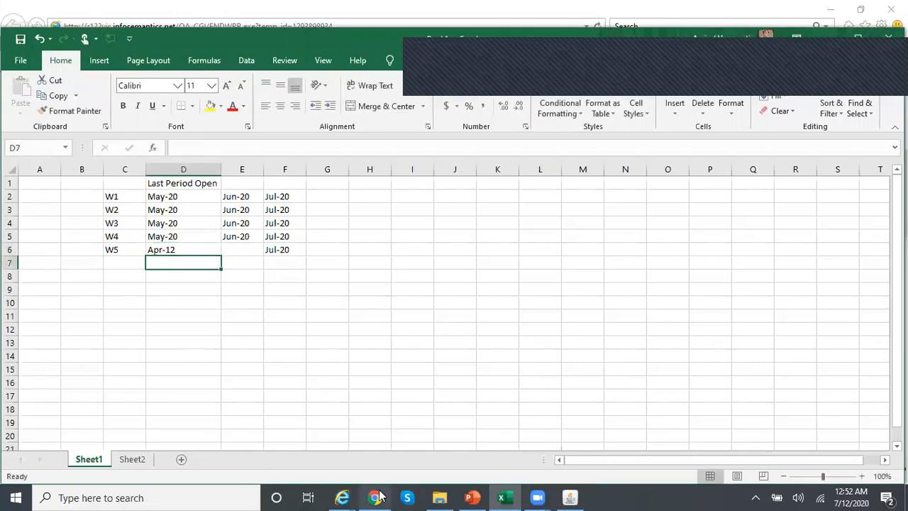
key(Up)
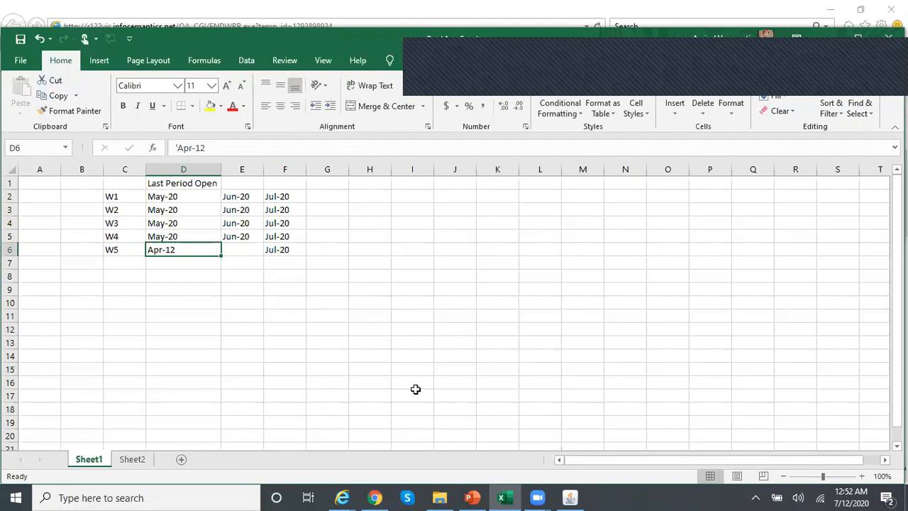
text('Mar-12)
key(Return)
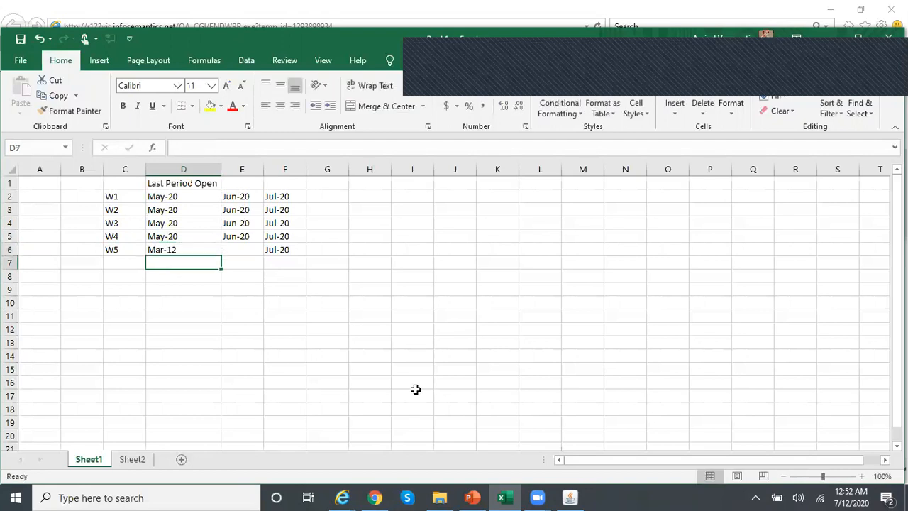
click(380, 493)
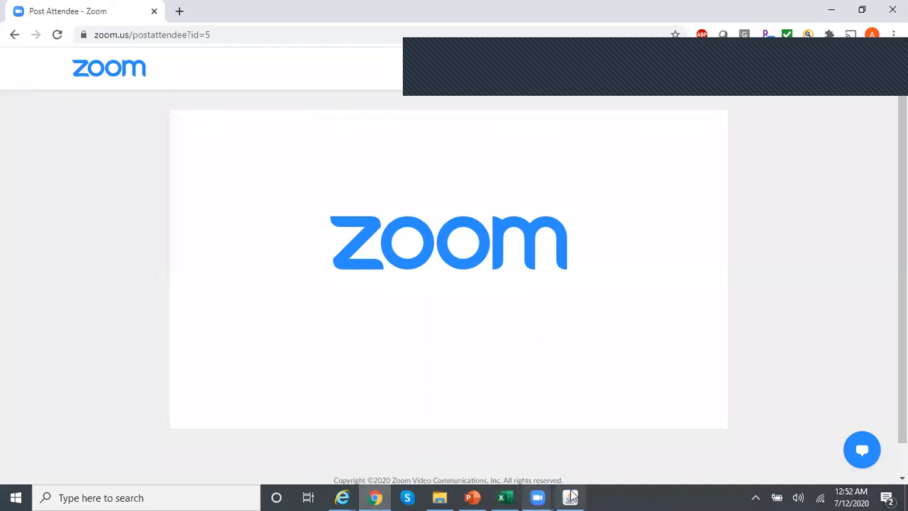
- Scroll the request log to End Report, then close the Oracle Requests window
mouse_move(342, 497)
click(482, 443)
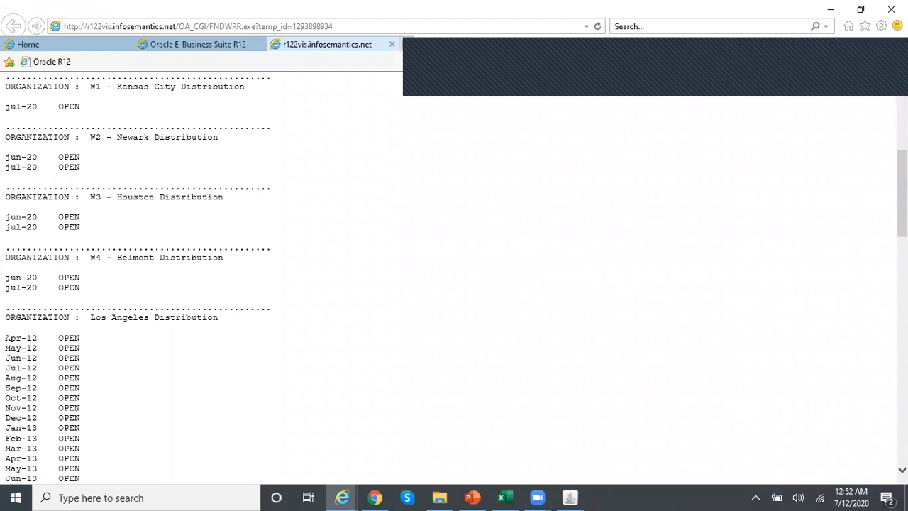
scroll(454, 276, down, 9)
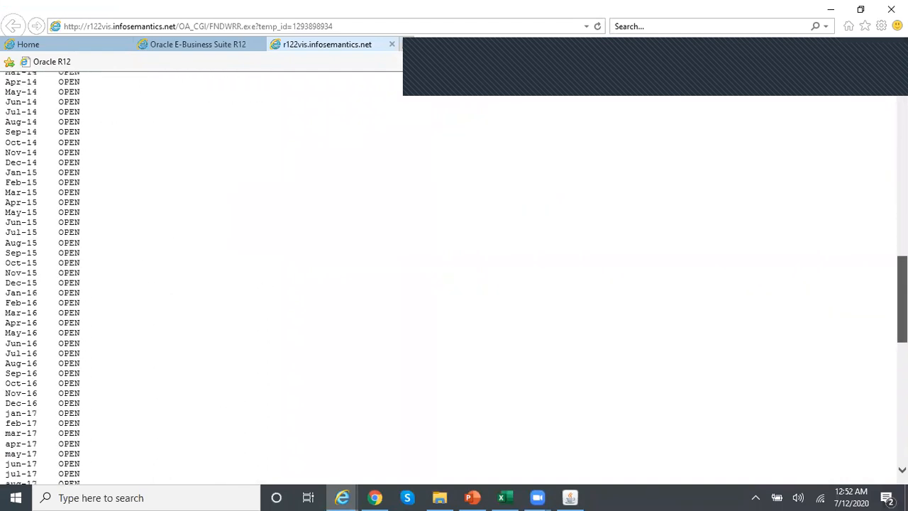
scroll(454, 276, down, 5)
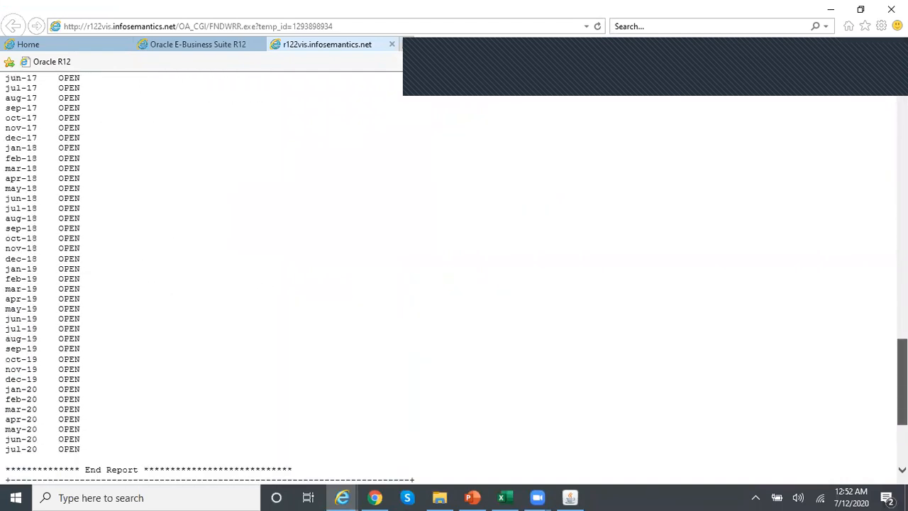
scroll(454, 277, down, 2)
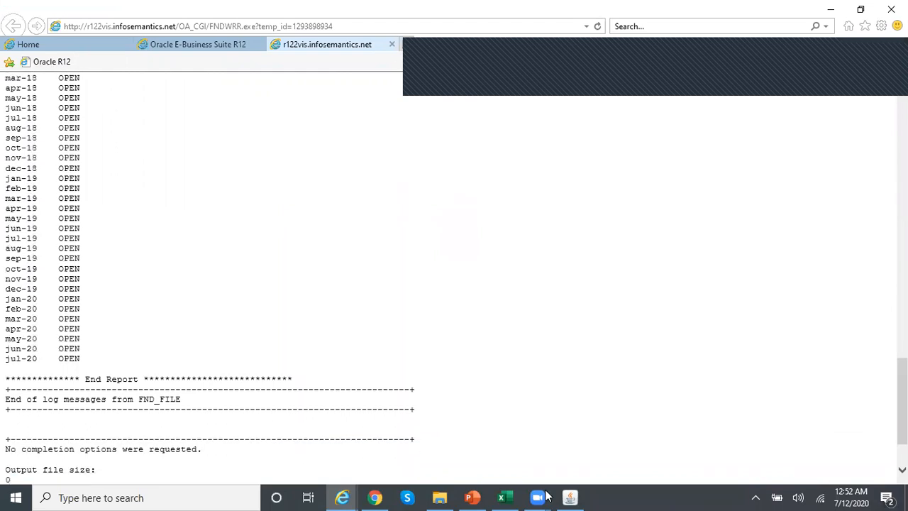
click(570, 497)
click(500, 64)
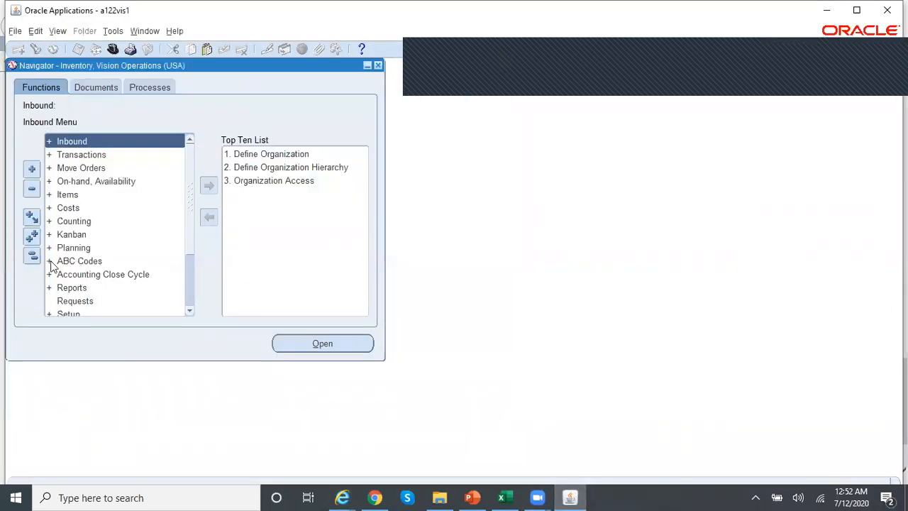
- Open Inventory Accounting Periods for organization W5
double_click(139, 278)
double_click(151, 285)
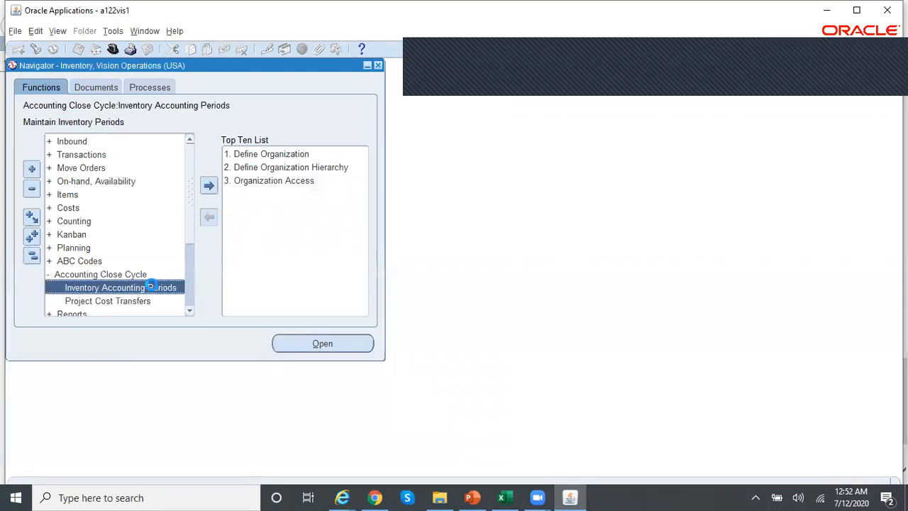
text(w%)
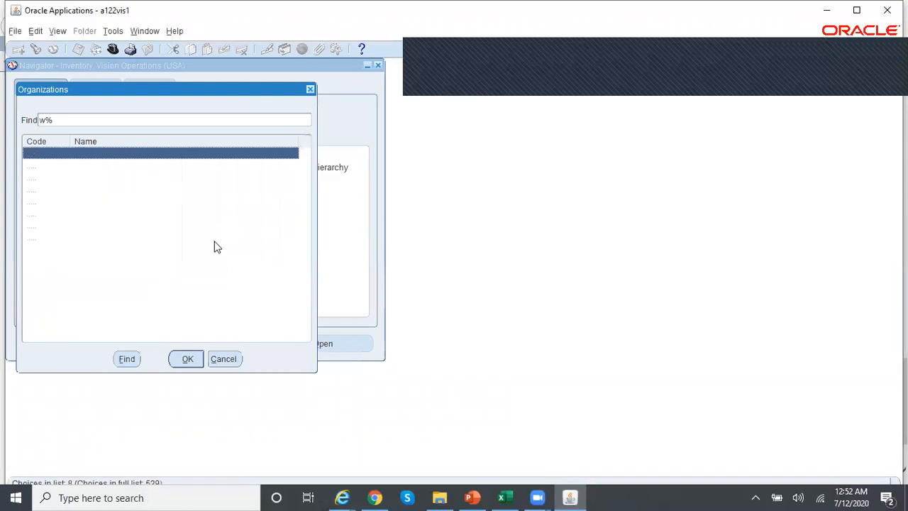
key(Down)
key(Down)
key(Down)
key(Down)
key(Return)
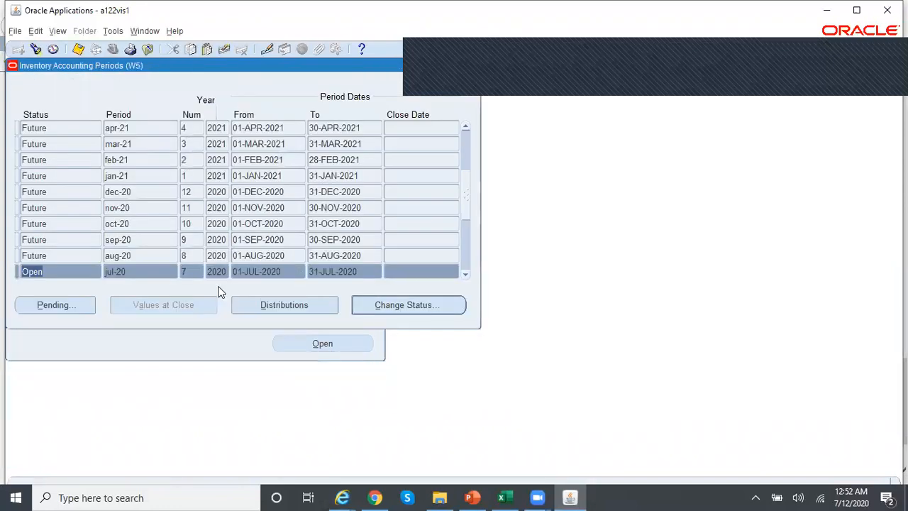
scroll(462, 279, down, 1)
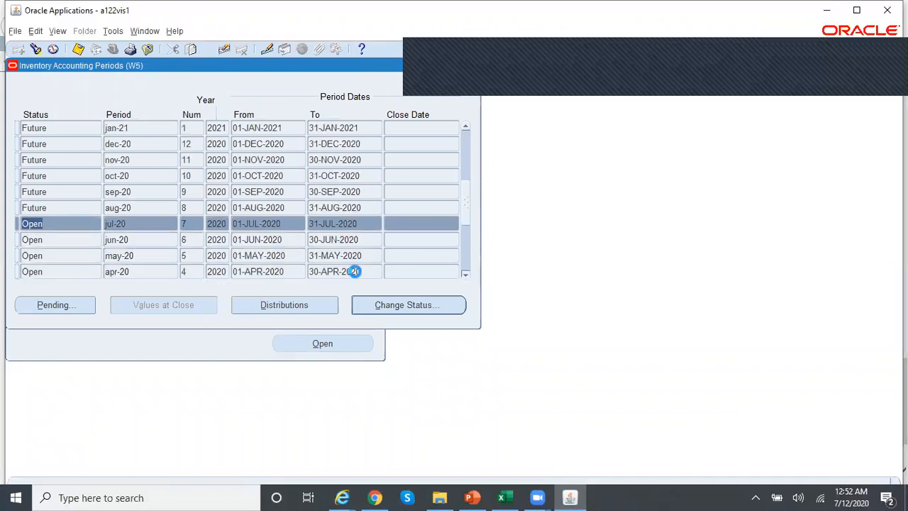
- Check the jul-20 period's record history and the earlier 2020 periods, then close the form
click(175, 31)
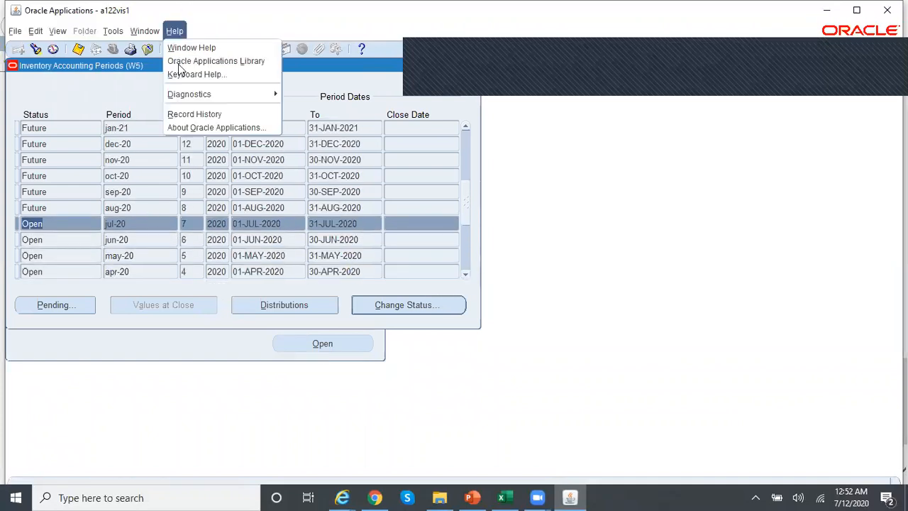
click(197, 115)
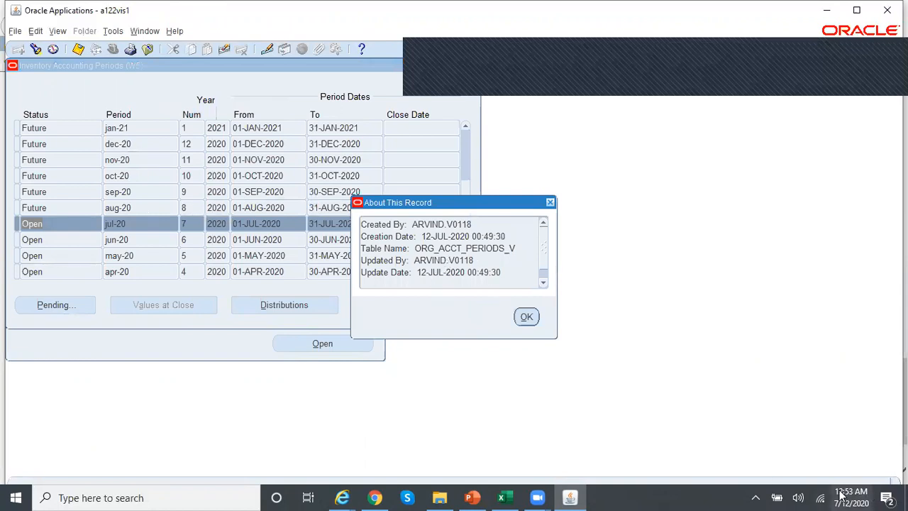
mouse_move(837, 495)
click(525, 316)
click(465, 273)
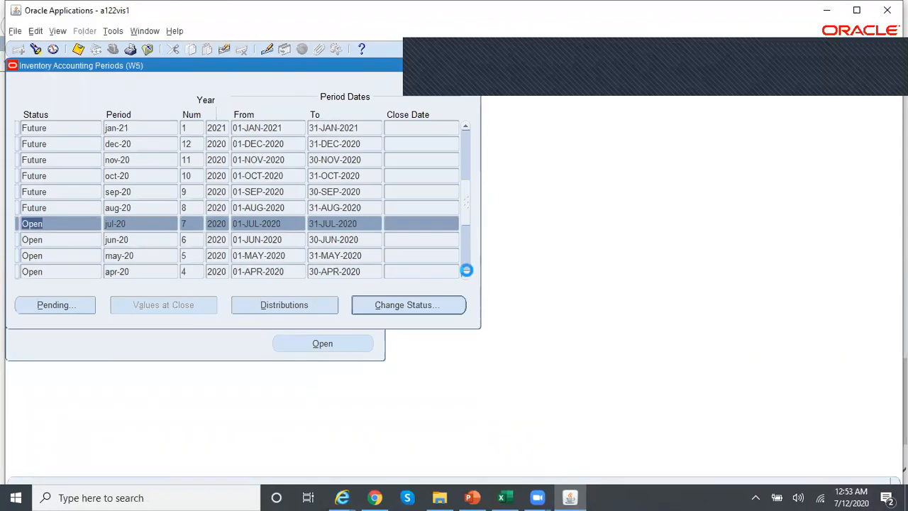
click(465, 274)
click(465, 274)
click(475, 63)
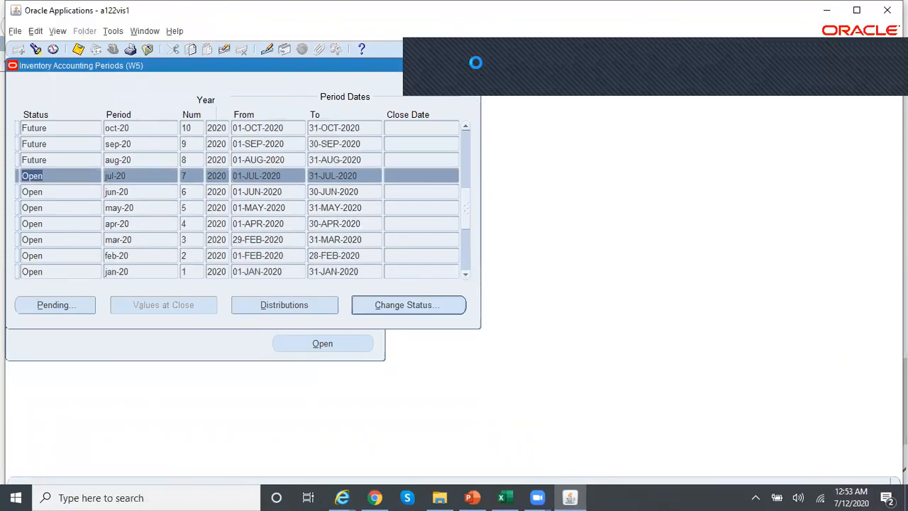
click(342, 497)
click(480, 449)
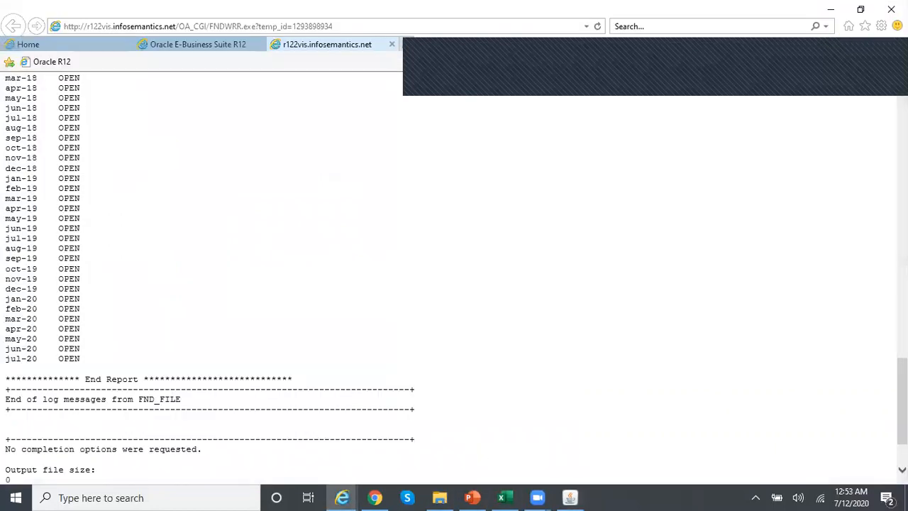
scroll(454, 276, up, 20)
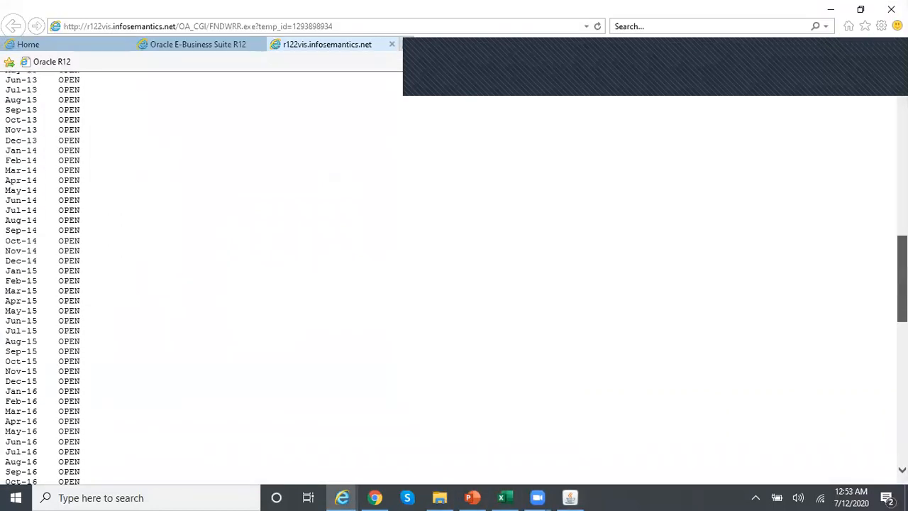
scroll(453, 276, up, 4)
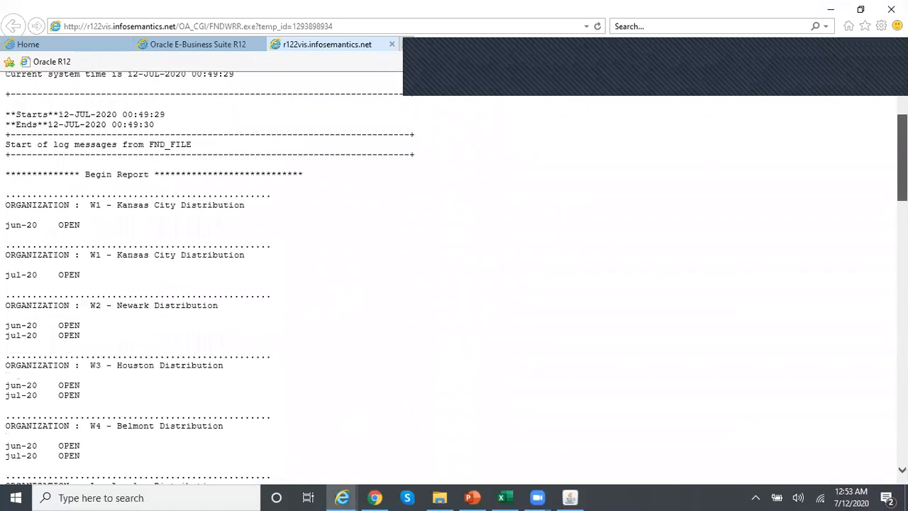
scroll(454, 277, down, 4)
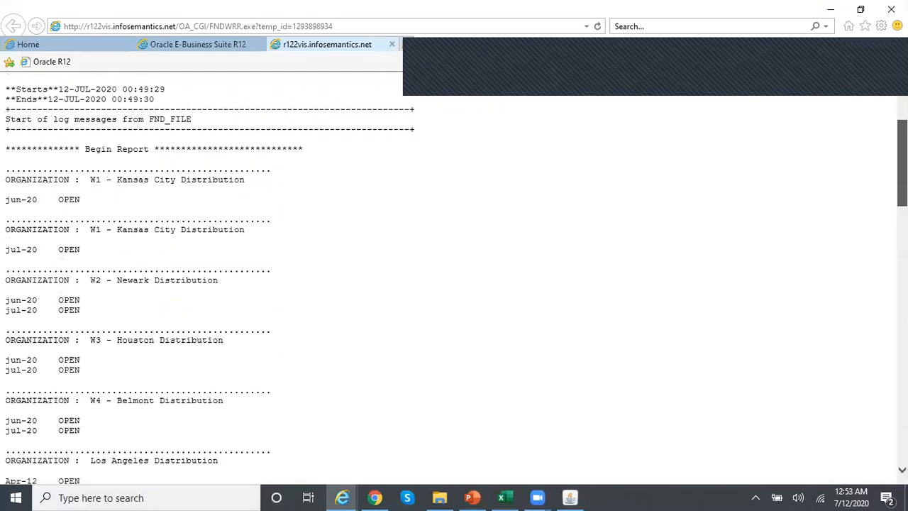
scroll(454, 276, down, 4)
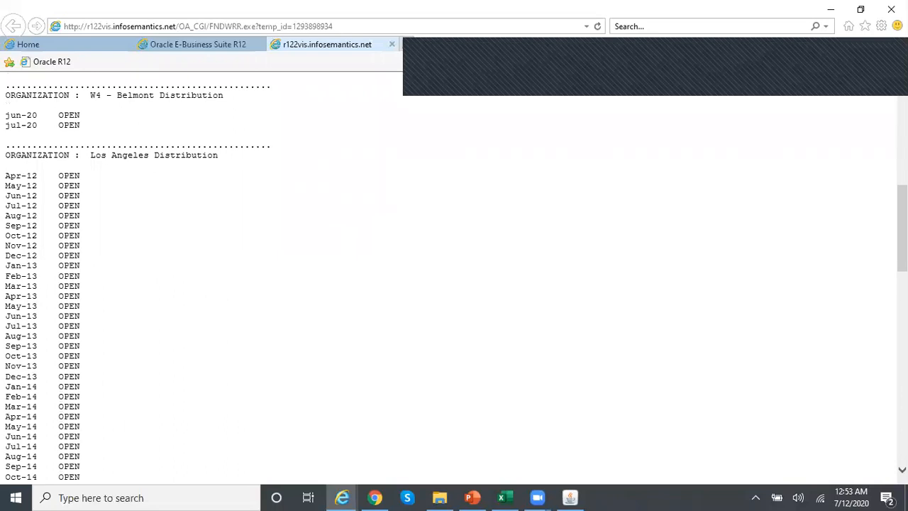
scroll(454, 277, up, 2)
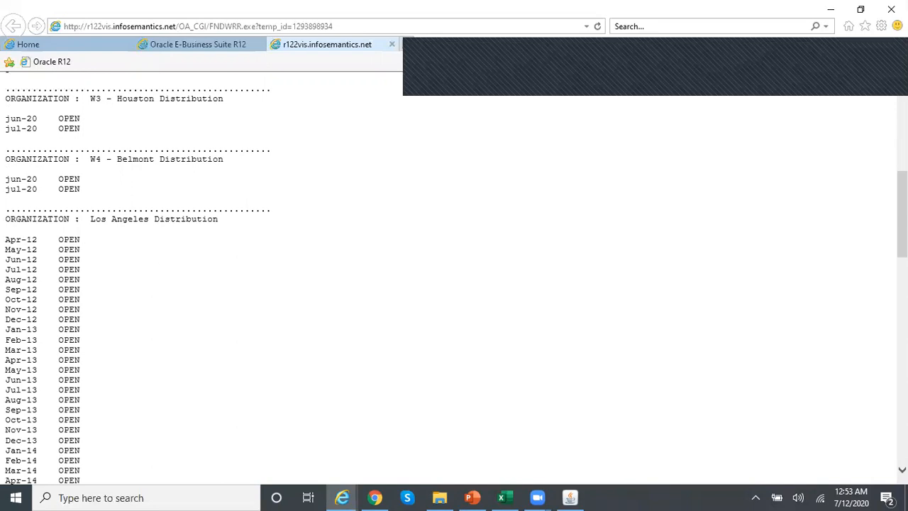
scroll(454, 276, up, 5)
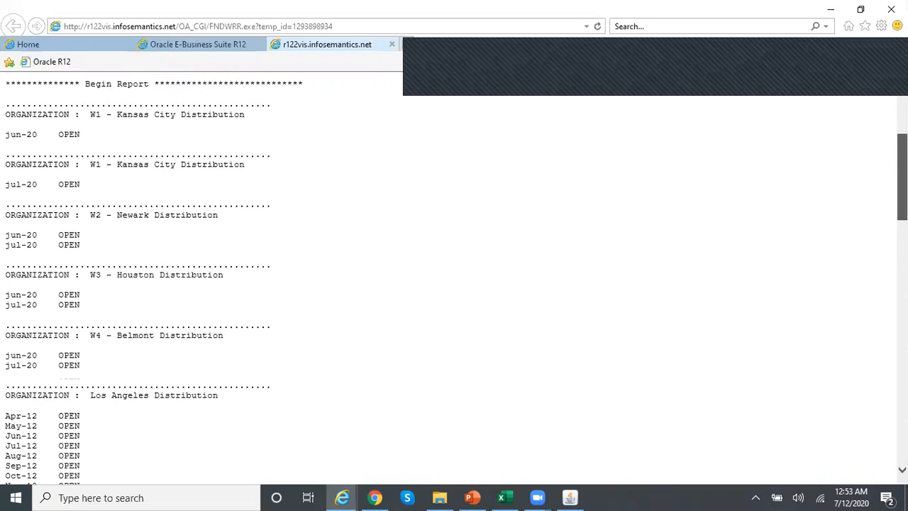
scroll(454, 277, down, 5)
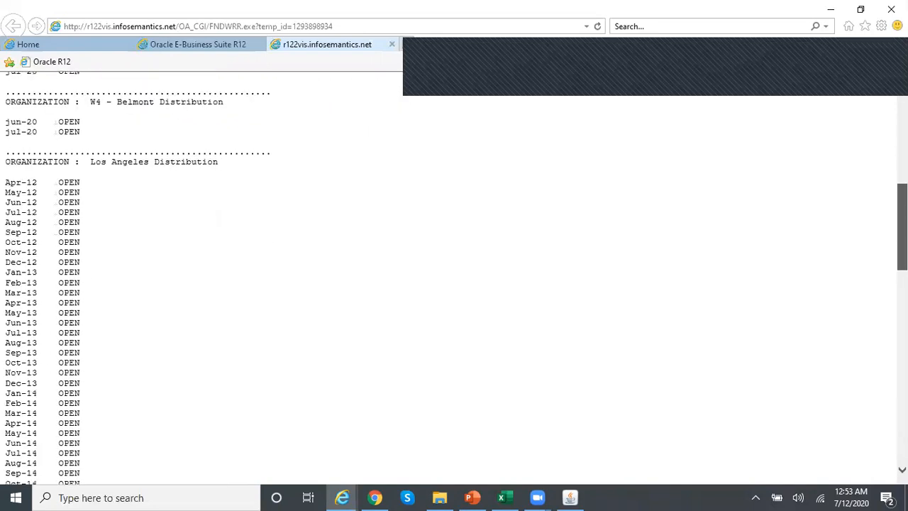
click(581, 495)
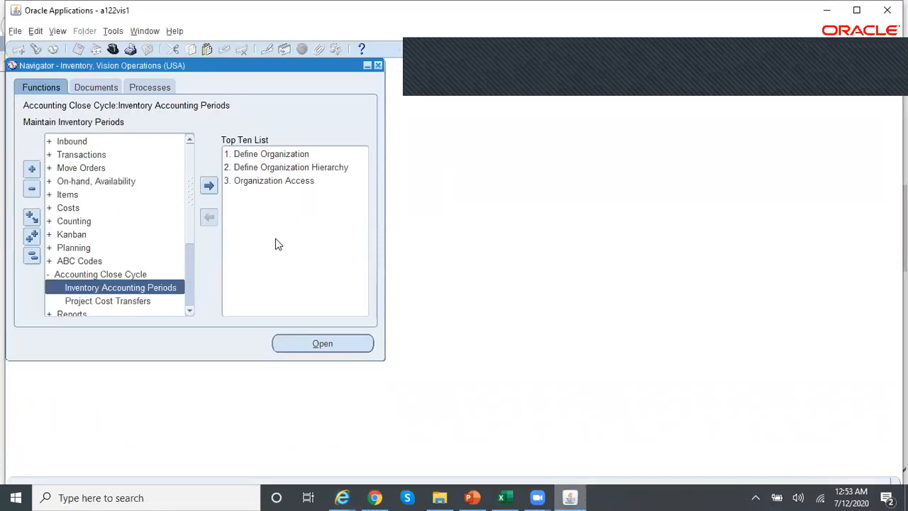
- From the Requests window, start a new request named Close Period Control
click(58, 32)
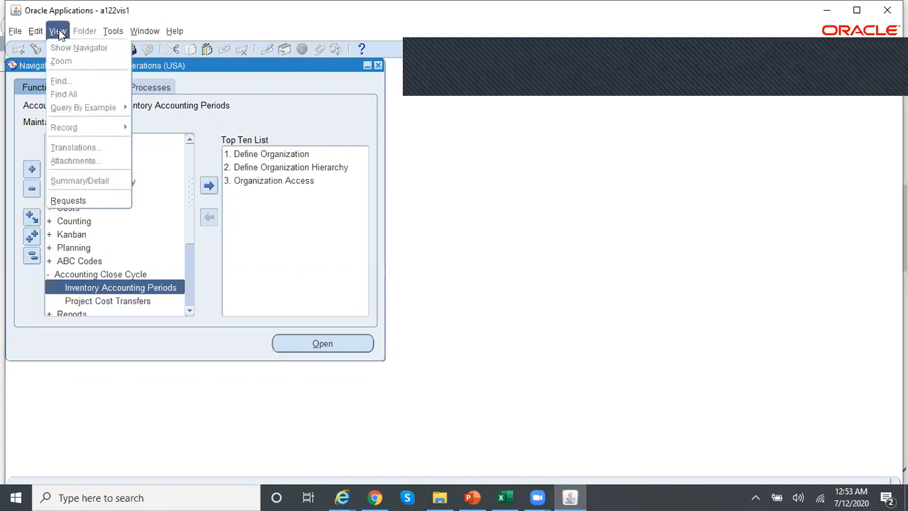
click(93, 196)
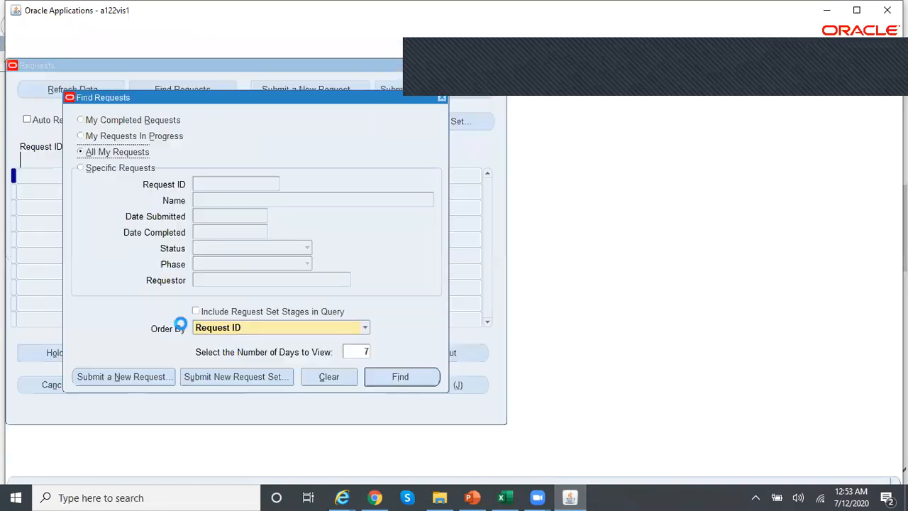
click(151, 376)
text(Close%Period%)
key(Tab)
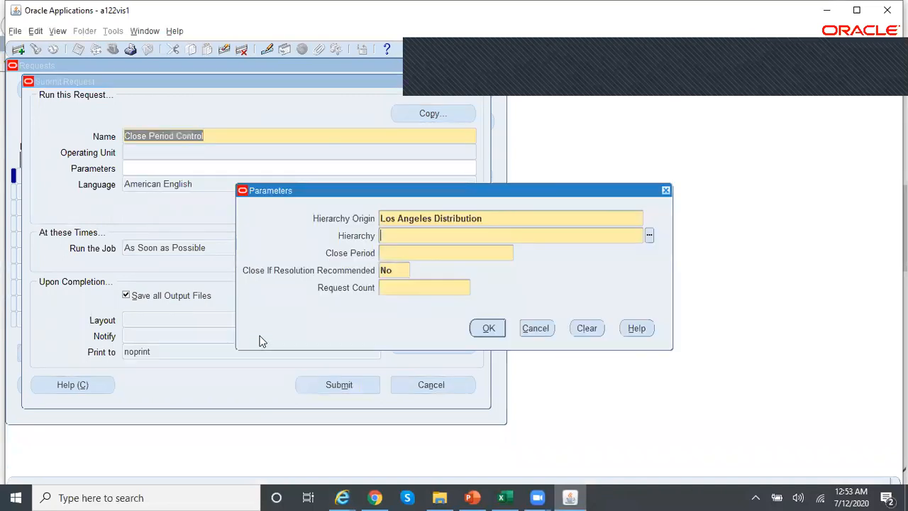
- Set Hierarchy Origin to W1 - Kansas City Distribution and Hierarchy to Test Inventory Org Hierarchy
click(518, 217)
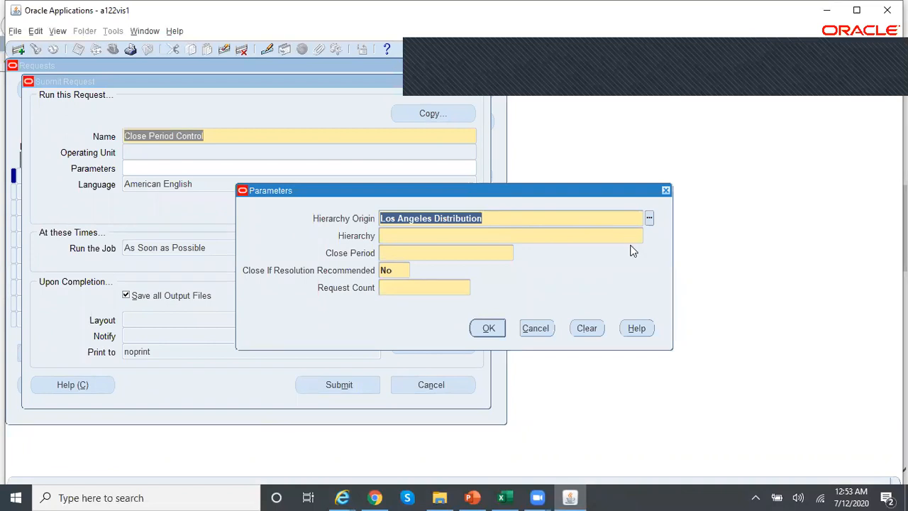
text(w1)
key(Tab)
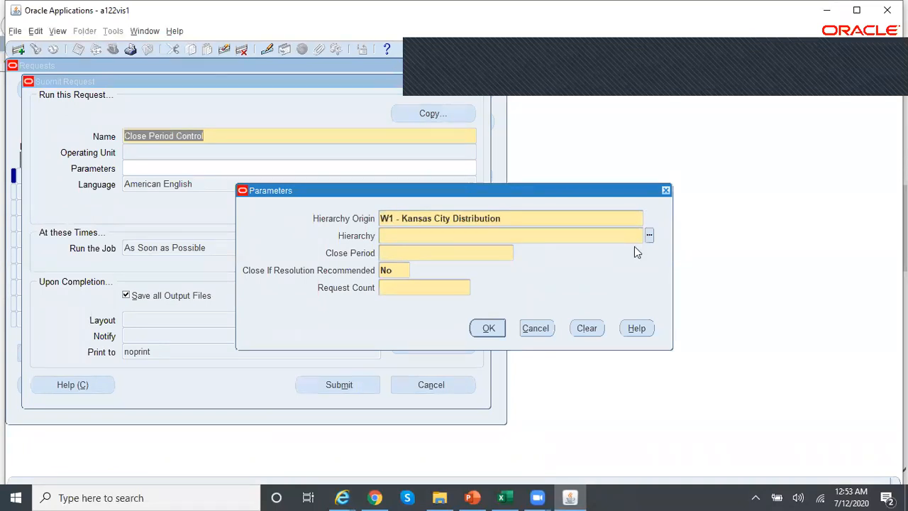
text(test)
key(Tab)
key(Return)
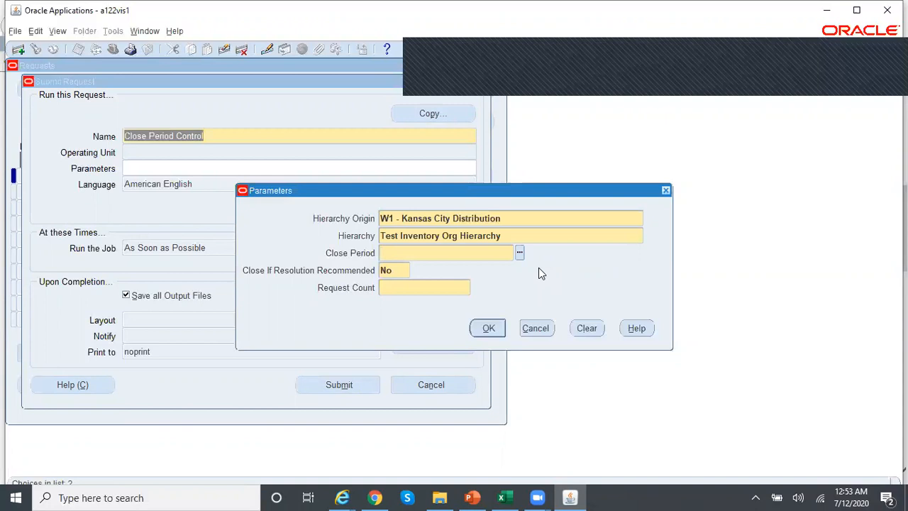
- Pick jun-20 as the close period from the Close Period list
click(519, 253)
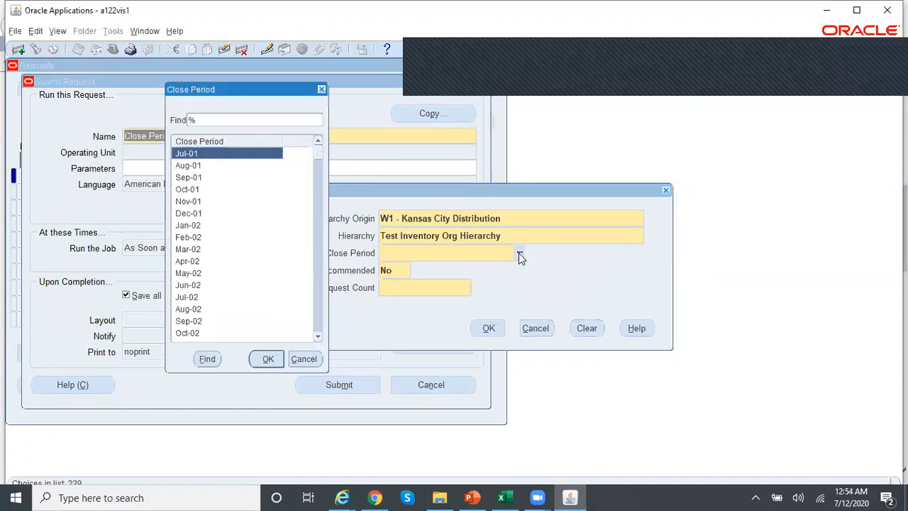
key(Down)
text(ju)
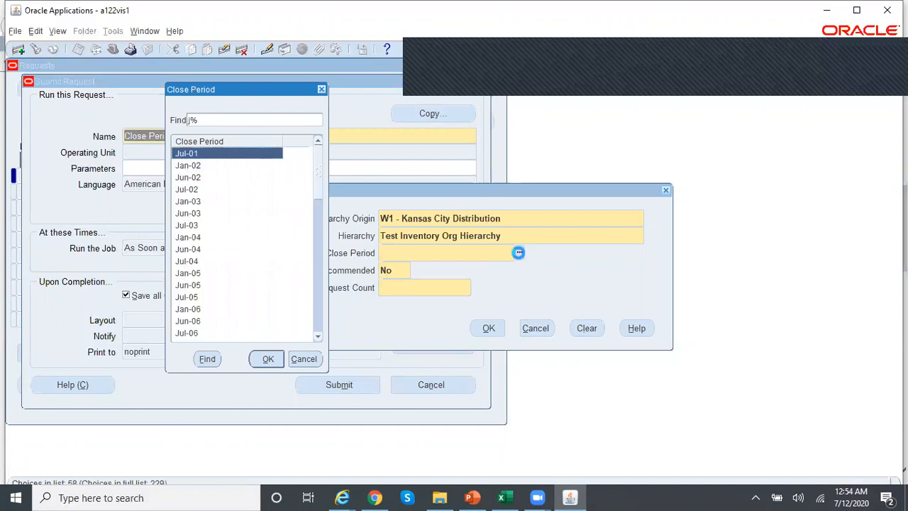
text(l-)
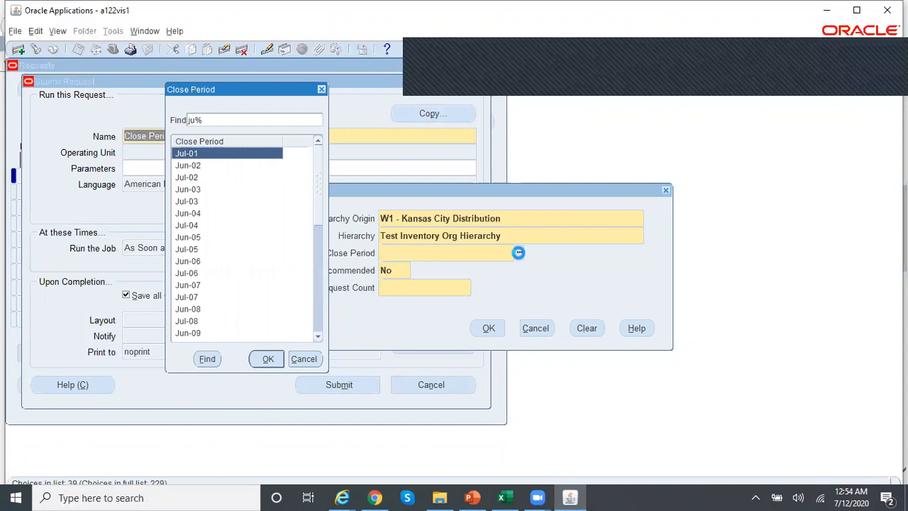
key(BackSpace)
key(BackSpace)
text(n-)
key(Down)
key(Down)
key(Down)
key(Down)
key(Down)
key(Down)
key(Down)
key(Down)
key(Down)
key(Down)
key(Down)
key(Down)
key(Down)
key(Down)
key(Down)
key(Down)
key(Down)
key(Down)
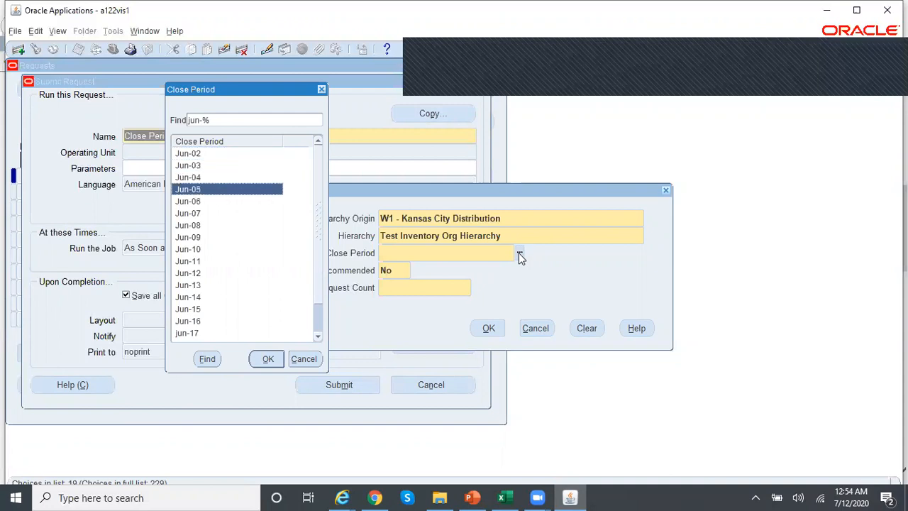
key(Return)
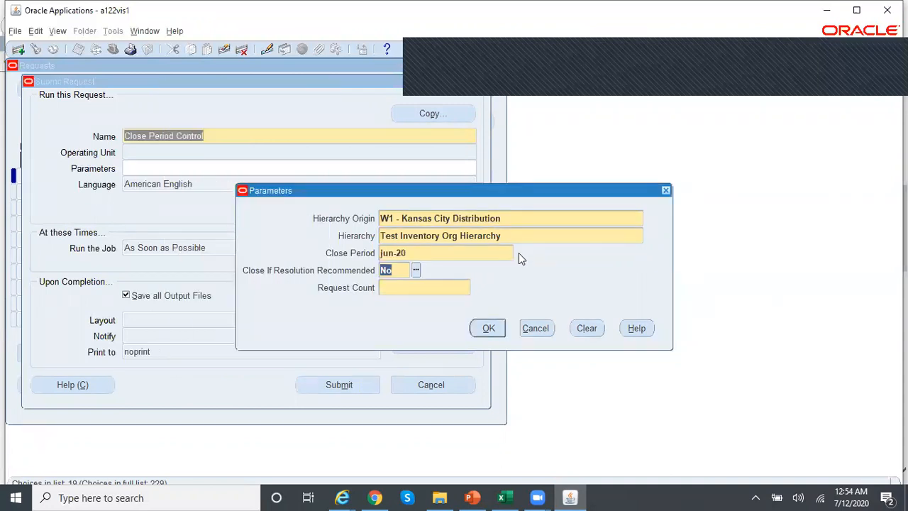
- Leave the resolution-recommended option at No and accept the request parameters
click(398, 291)
click(400, 269)
key(Tab)
click(397, 270)
click(497, 333)
- Submit the Close Period Control request, decline another request, and list recent requests
click(358, 382)
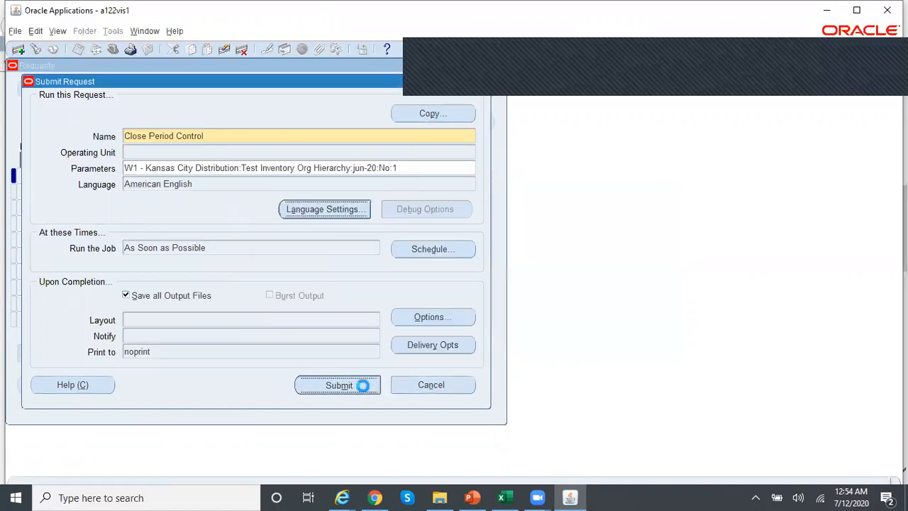
click(492, 303)
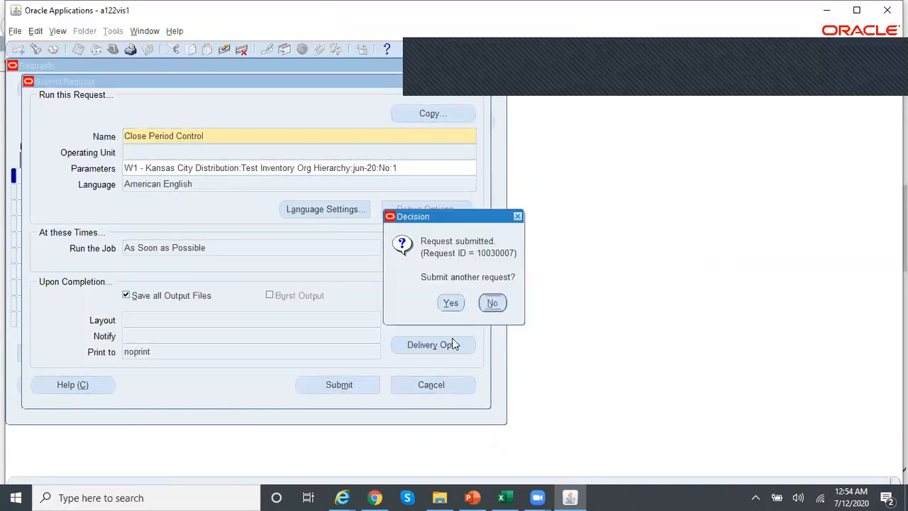
click(425, 377)
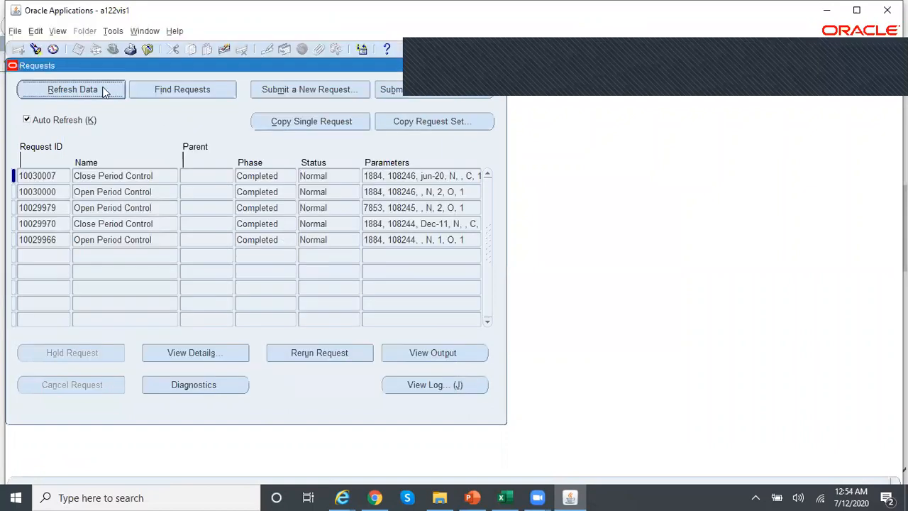
click(462, 389)
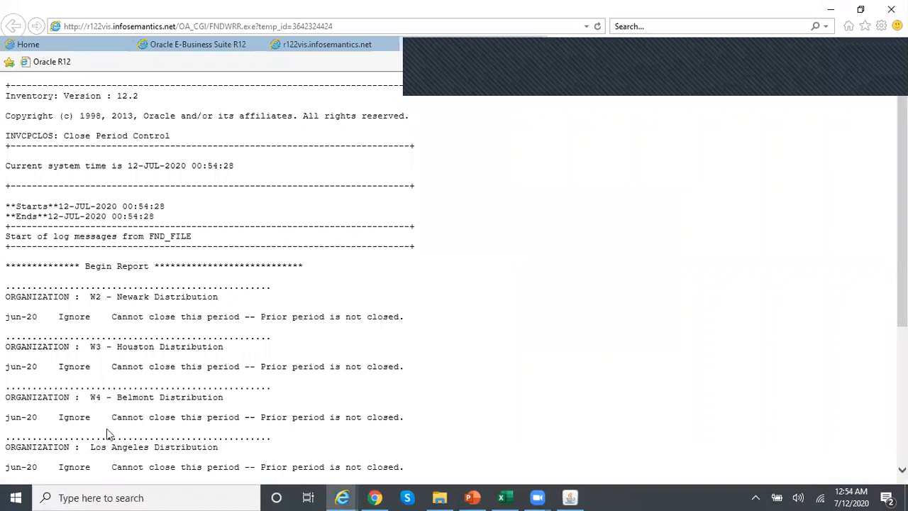
scroll(453, 273, down, 3)
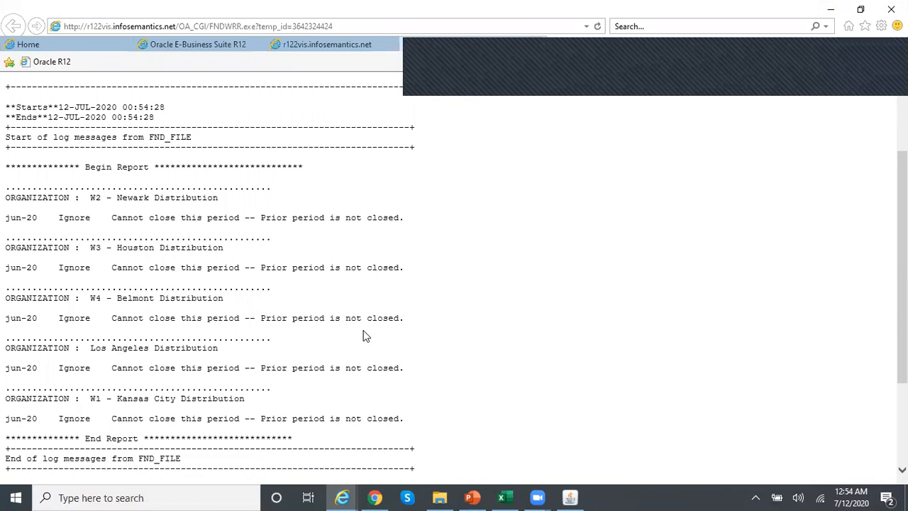
click(569, 497)
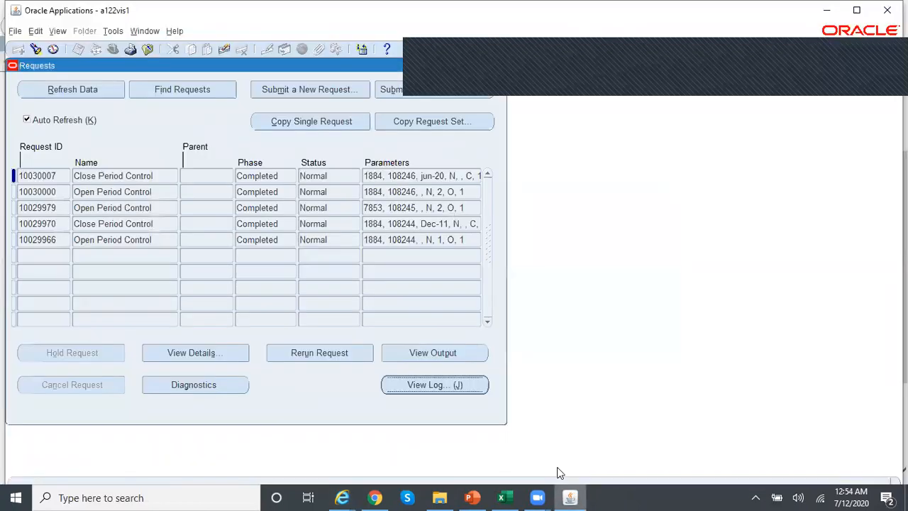
- Close the Requests window and open W5's Inventory Accounting Periods
click(502, 65)
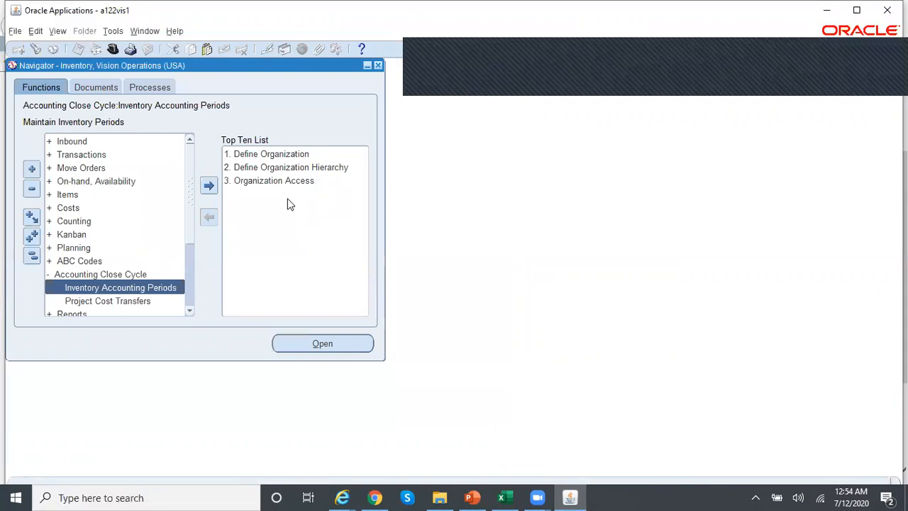
double_click(169, 288)
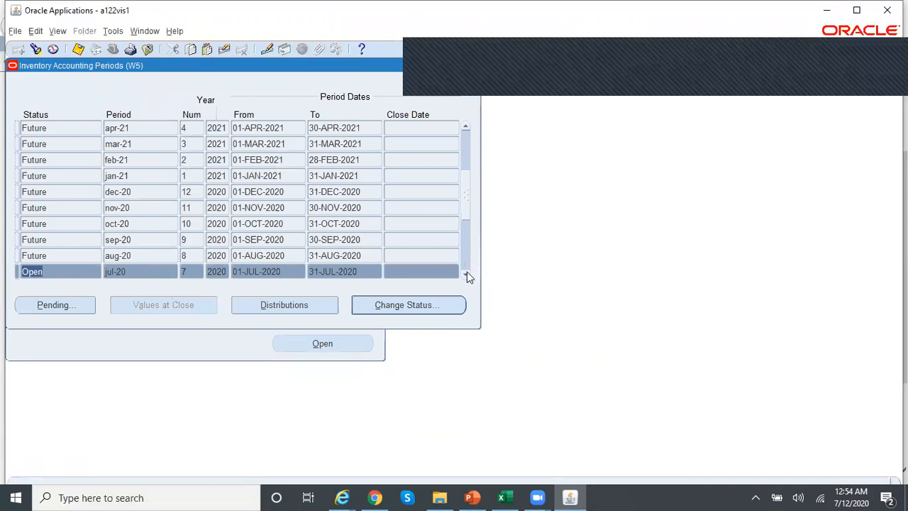
click(465, 274)
click(464, 274)
- Scroll to the jun-20 period and select its status, still Open
click(160, 258)
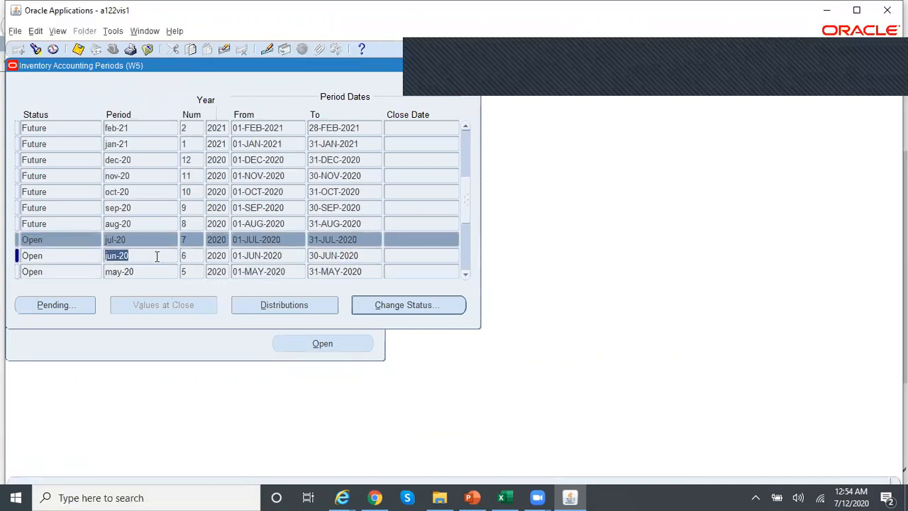
click(464, 274)
click(464, 274)
click(464, 275)
click(464, 274)
click(464, 274)
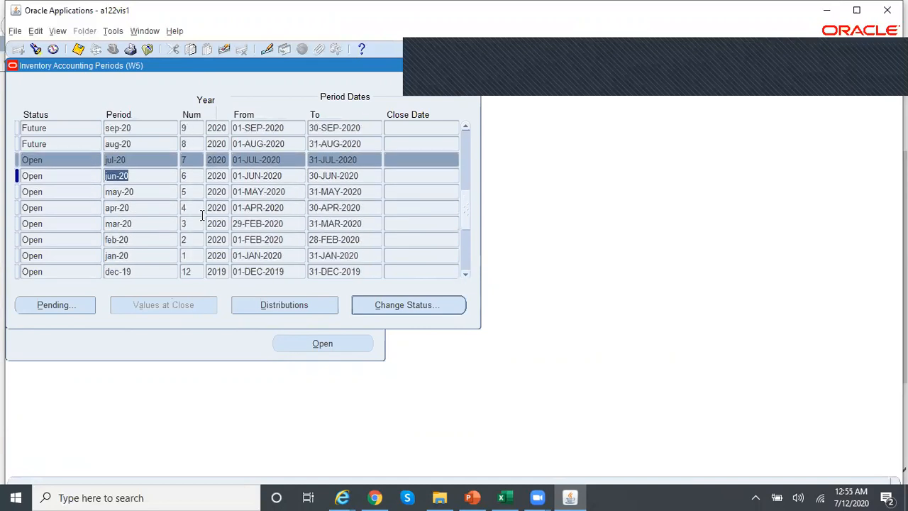
click(142, 178)
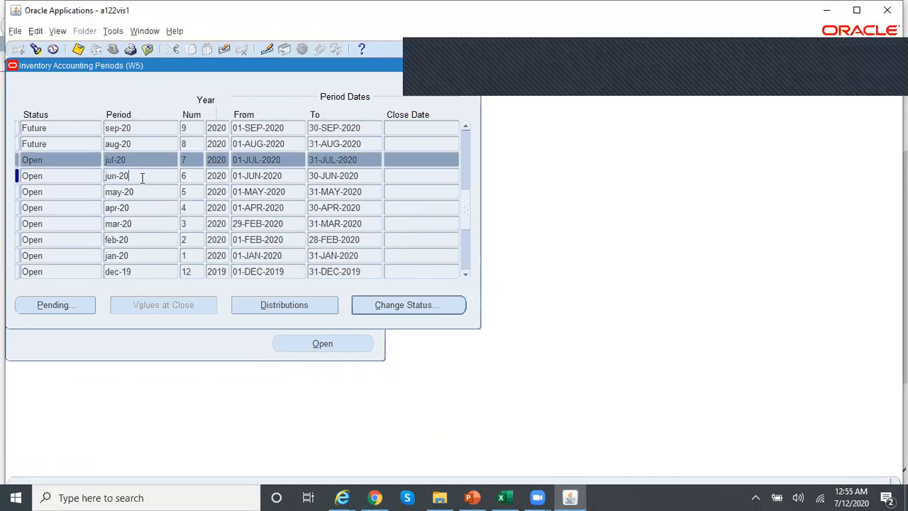
click(69, 178)
click(71, 305)
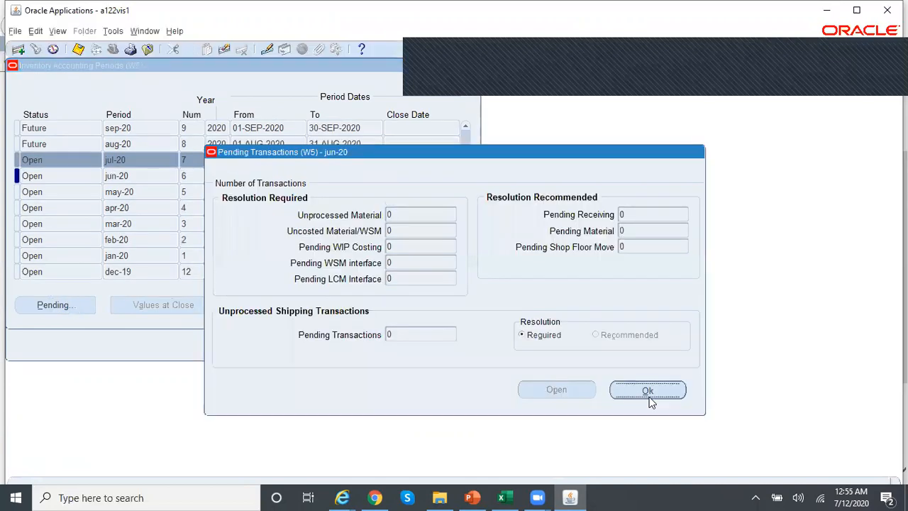
click(650, 395)
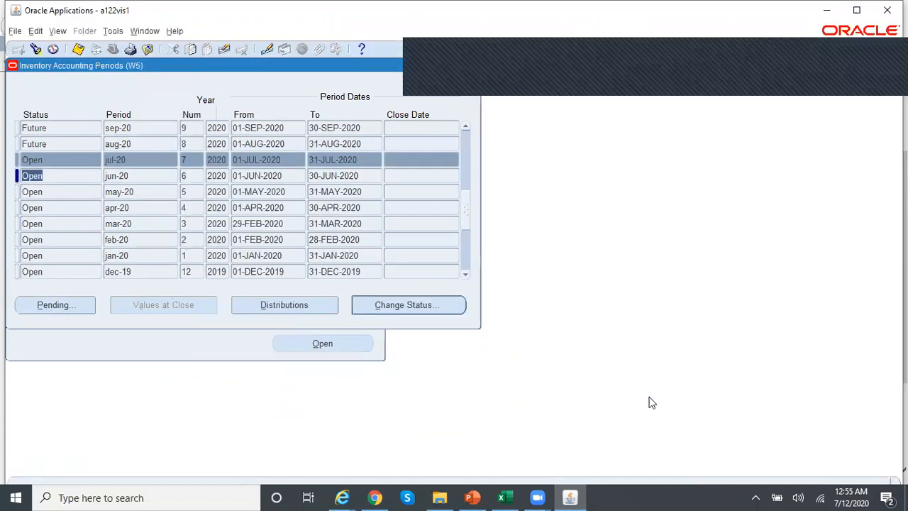
click(53, 175)
click(441, 306)
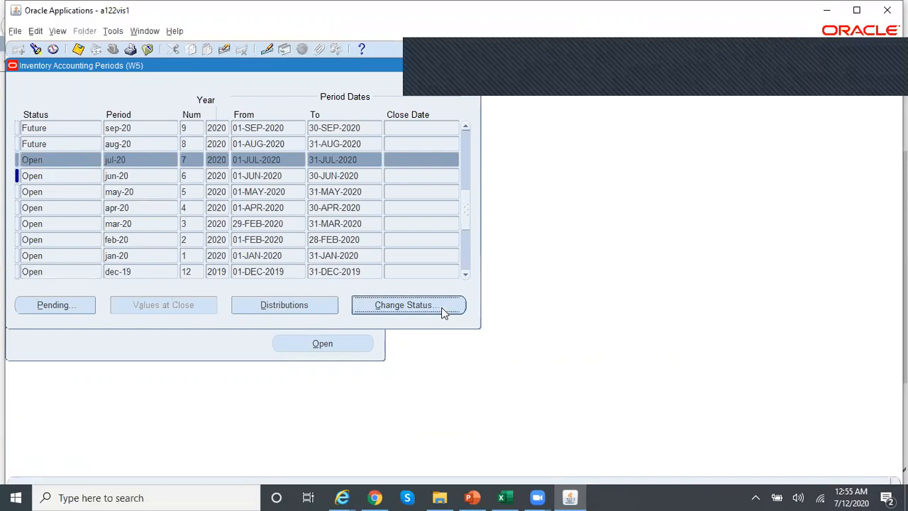
click(359, 278)
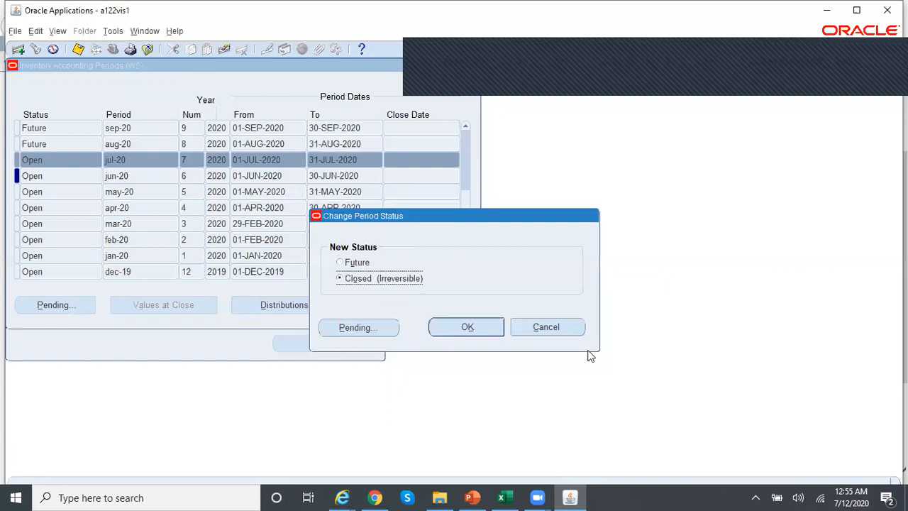
click(572, 325)
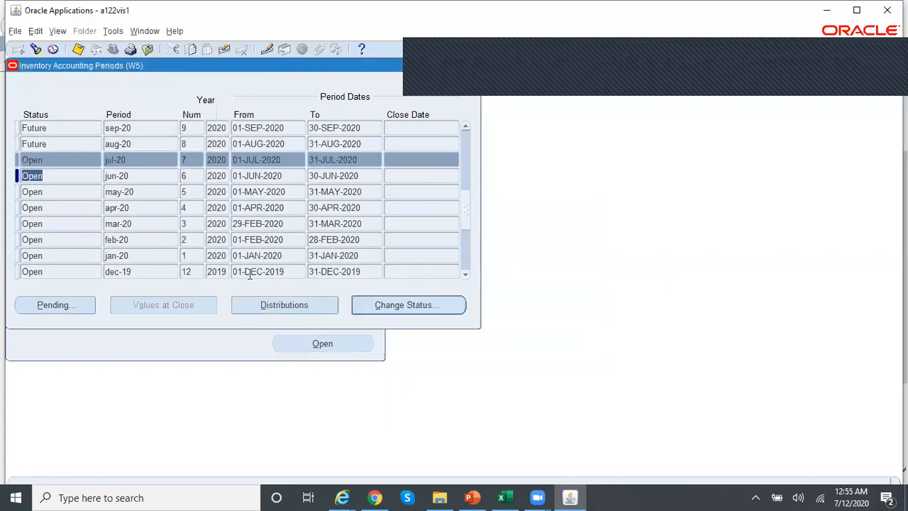
click(81, 304)
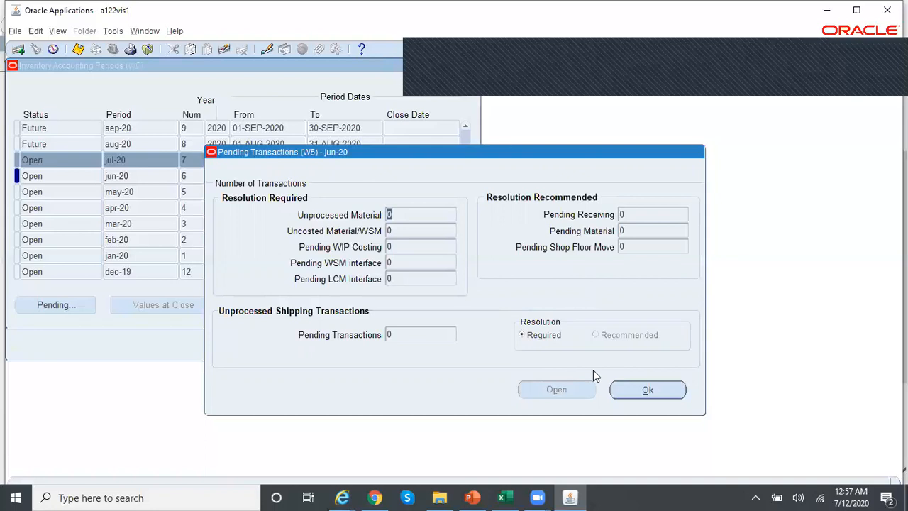
click(640, 389)
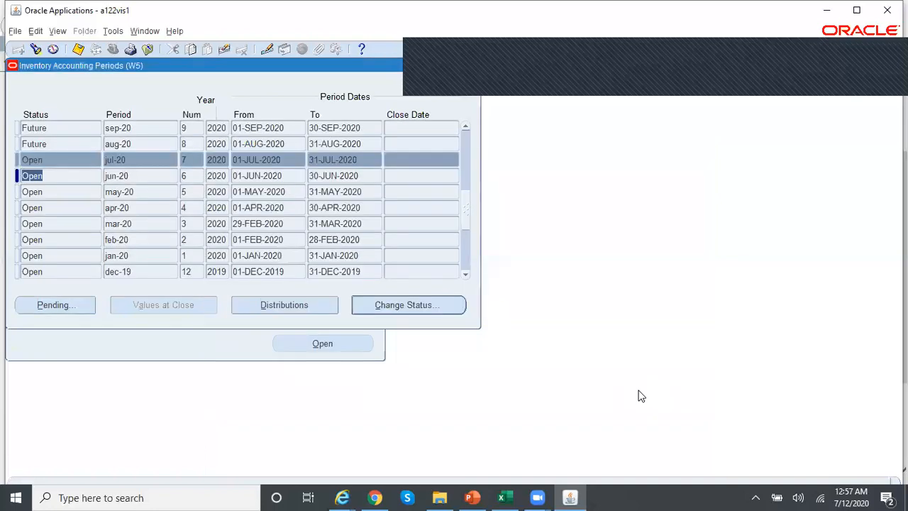